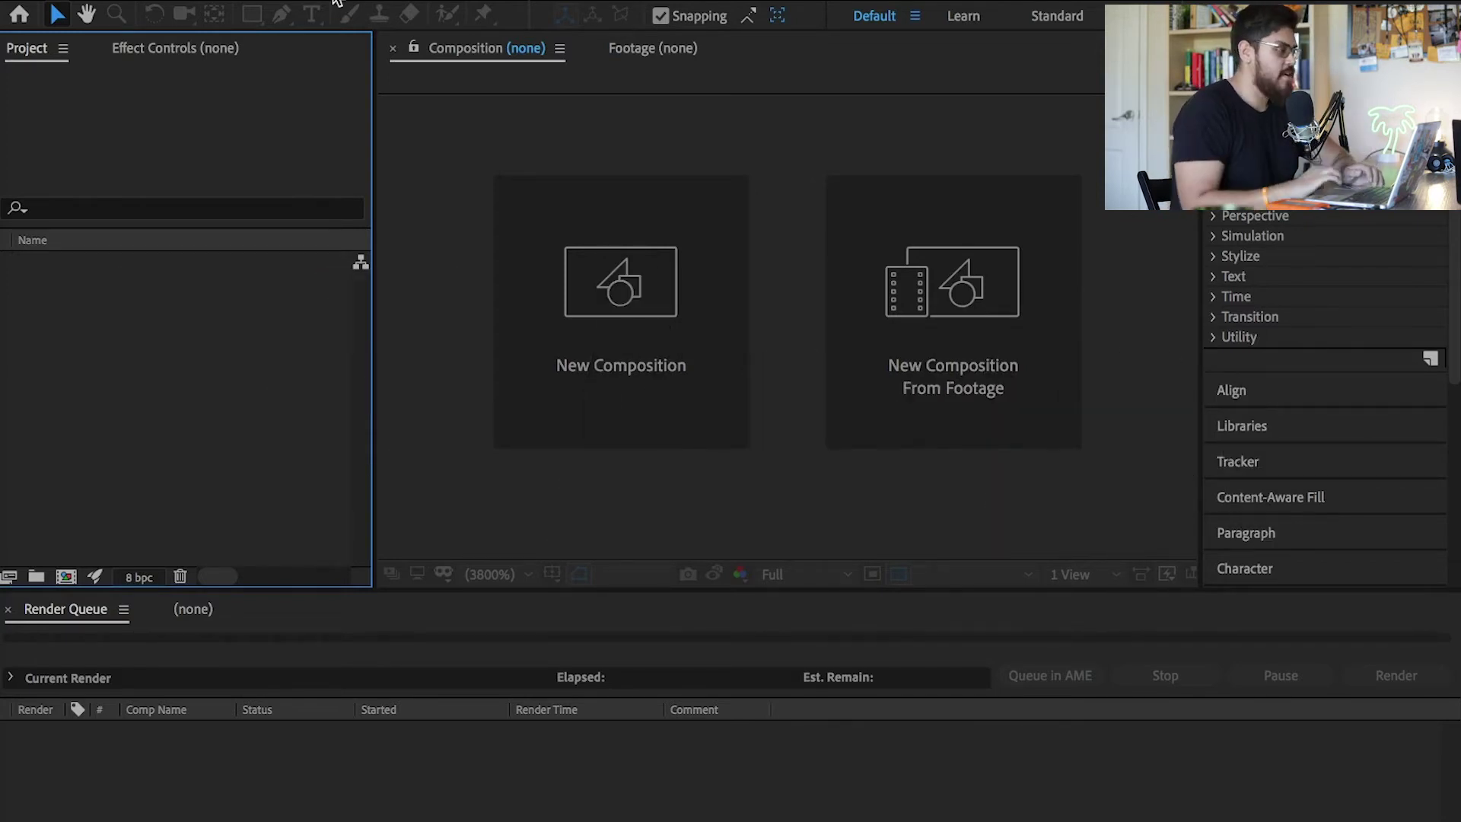
- Preview the green-screen video clip in Finder, then return to After Effects
drag(335, 0, 449, 0)
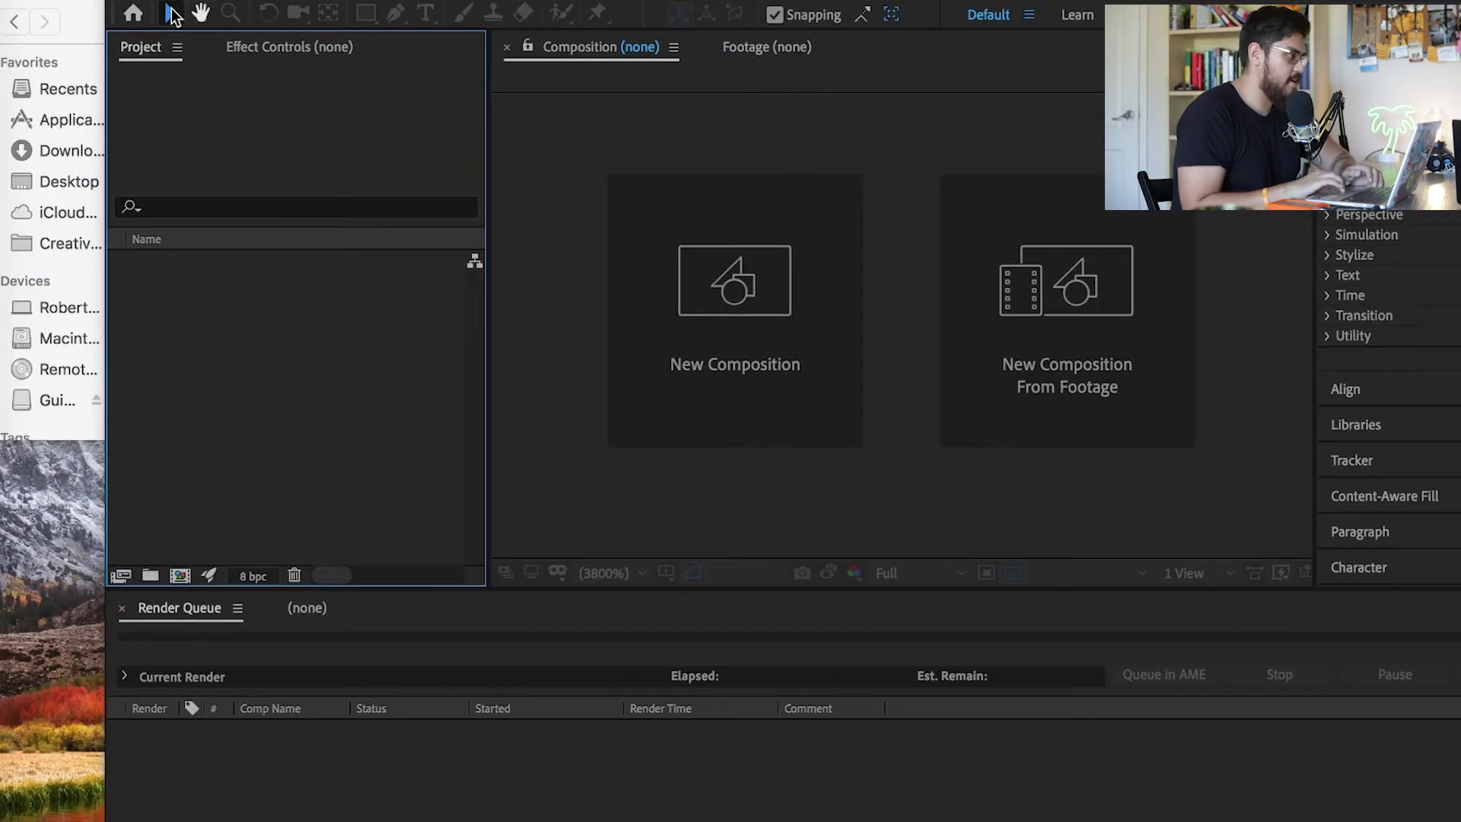
click(71, 14)
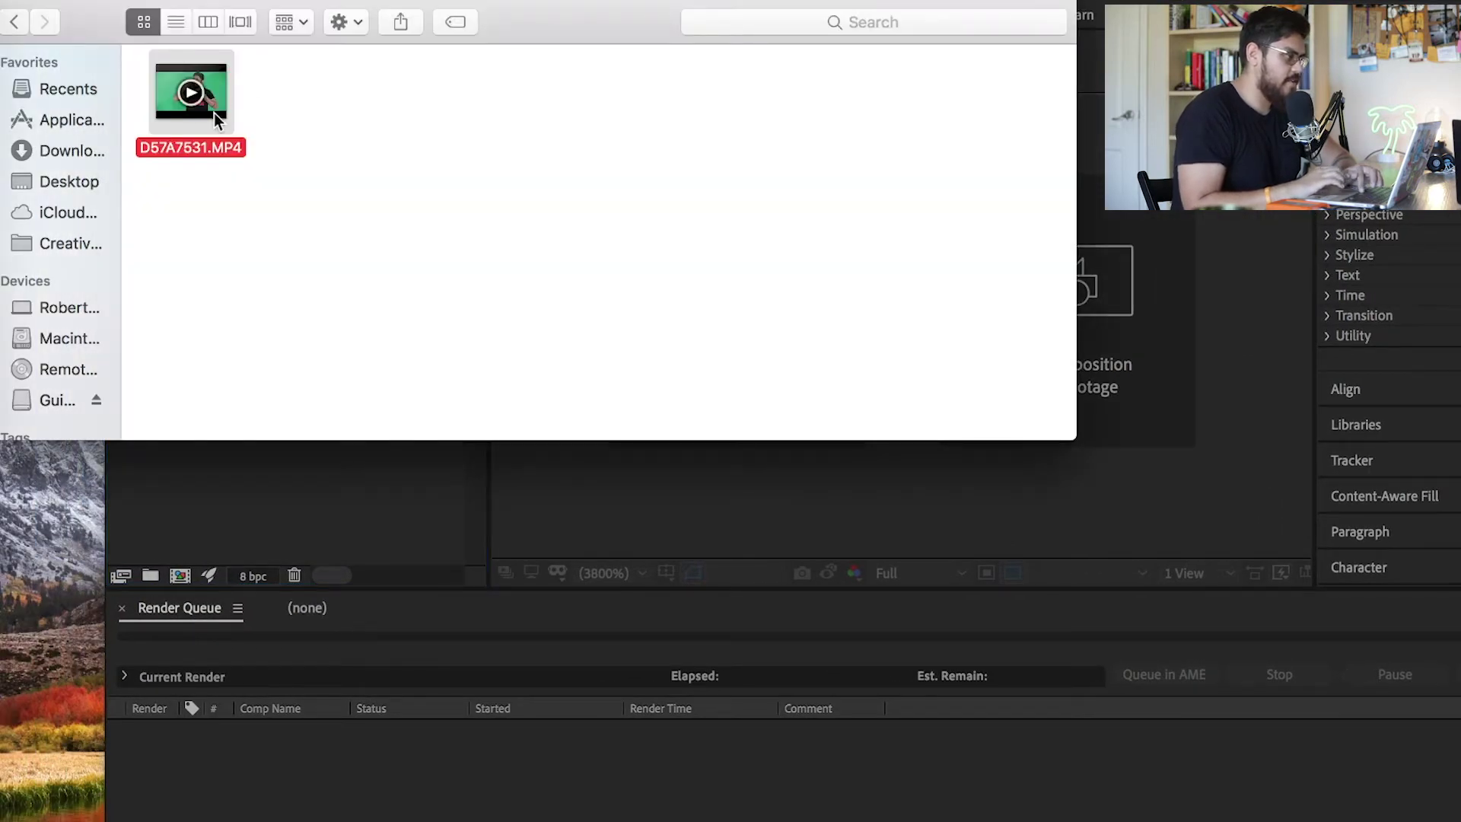
key(space)
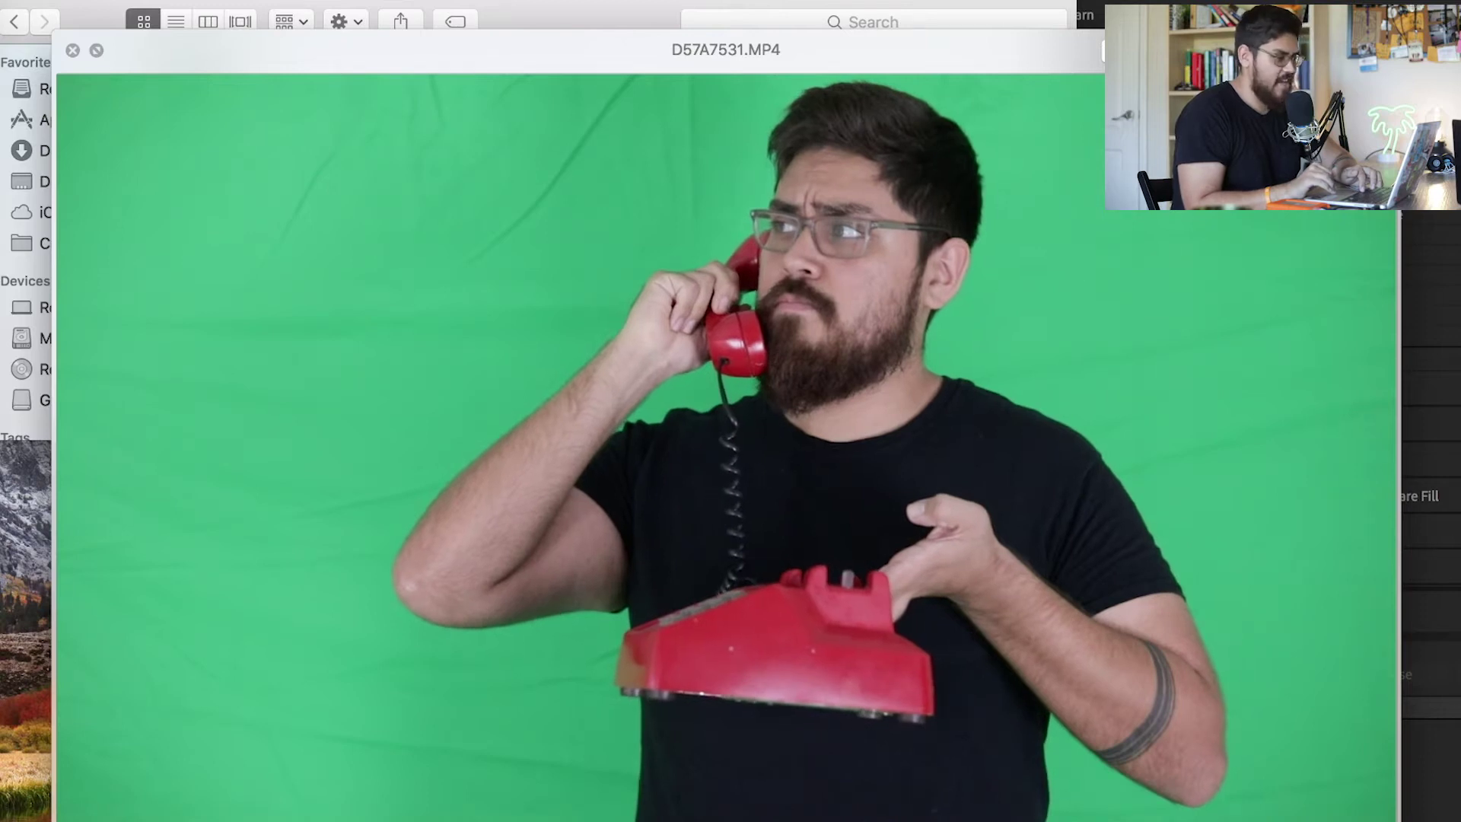
key(space)
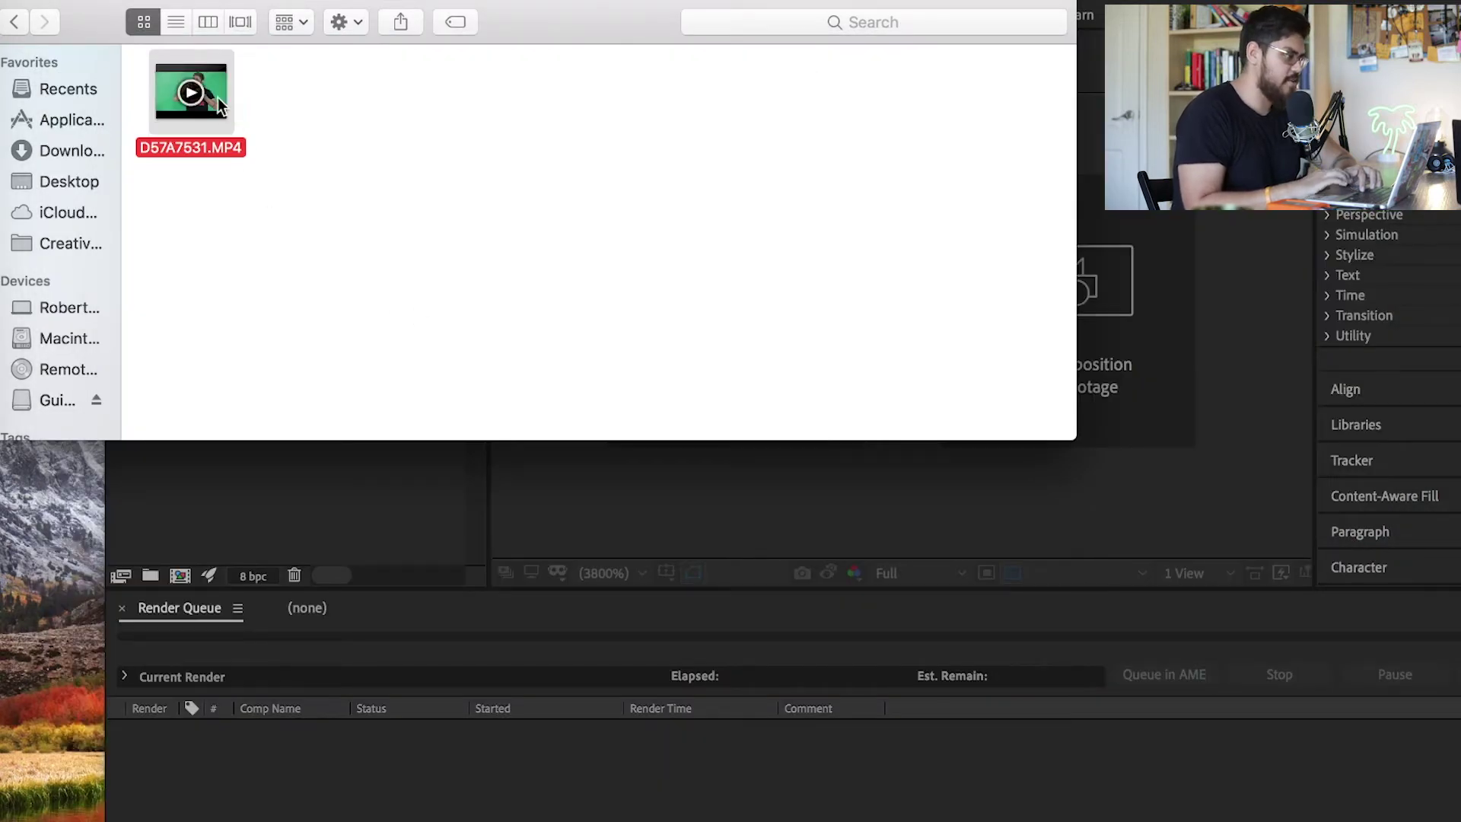
click(1115, 3)
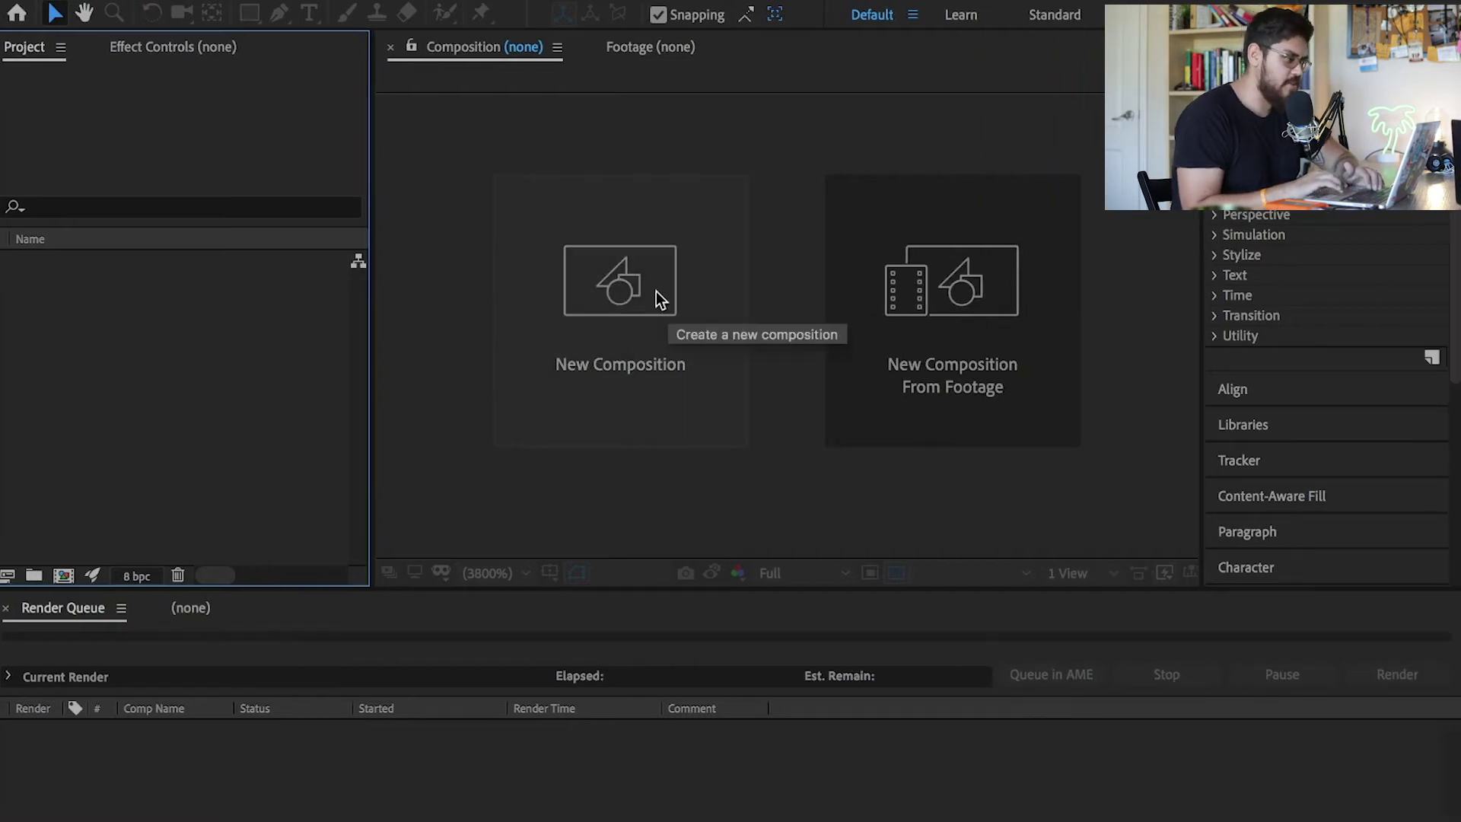
- Start a new 1080×1080 composition named Phone_Gif with a 12 fps frame rate
click(643, 300)
click(645, 297)
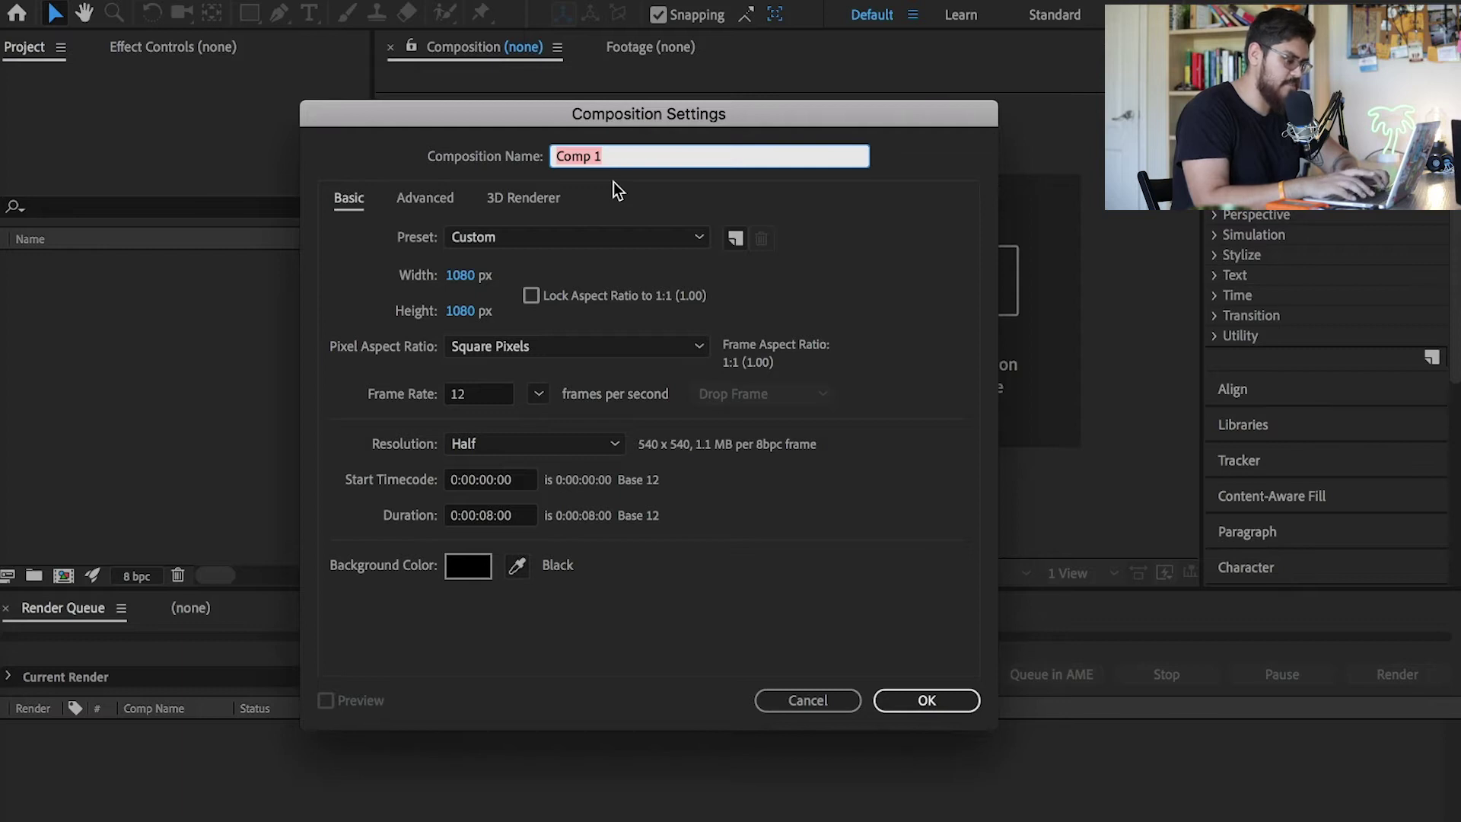
text(Phone_Gif)
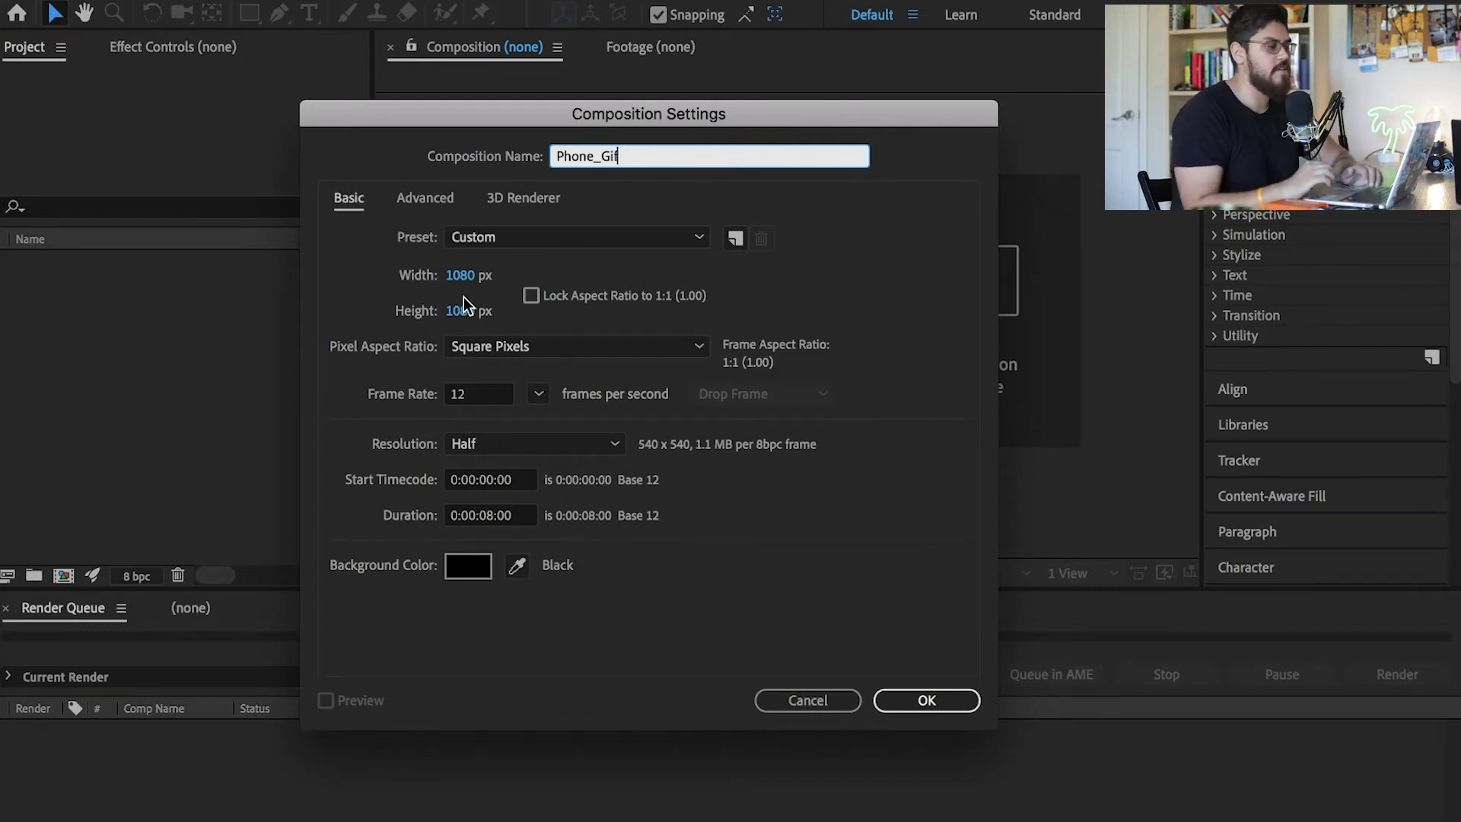
click(469, 395)
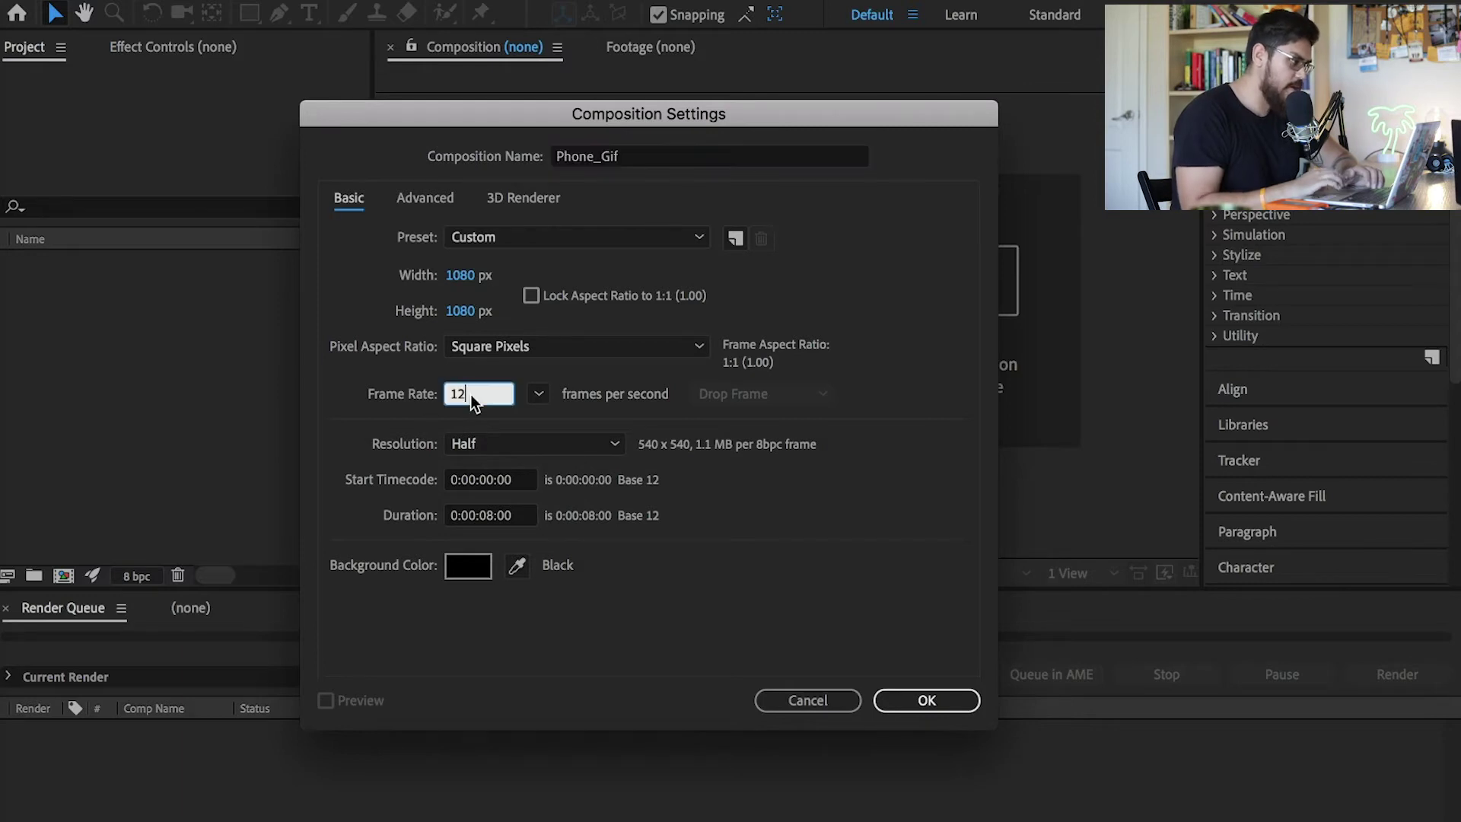
key(BackSpace)
key(BackSpace)
text(15)
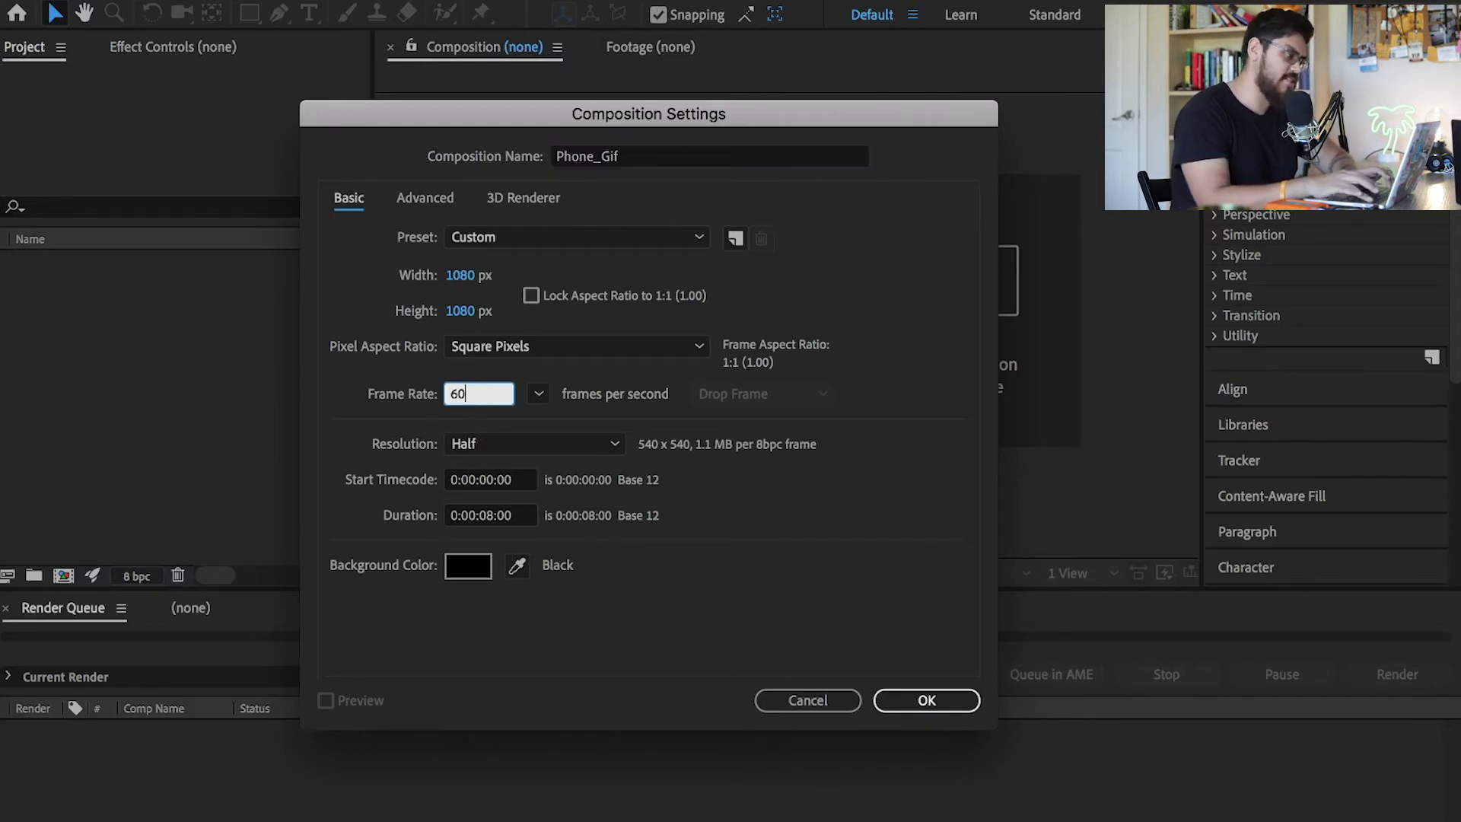
key(BackSpace)
key(BackSpace)
text(24)
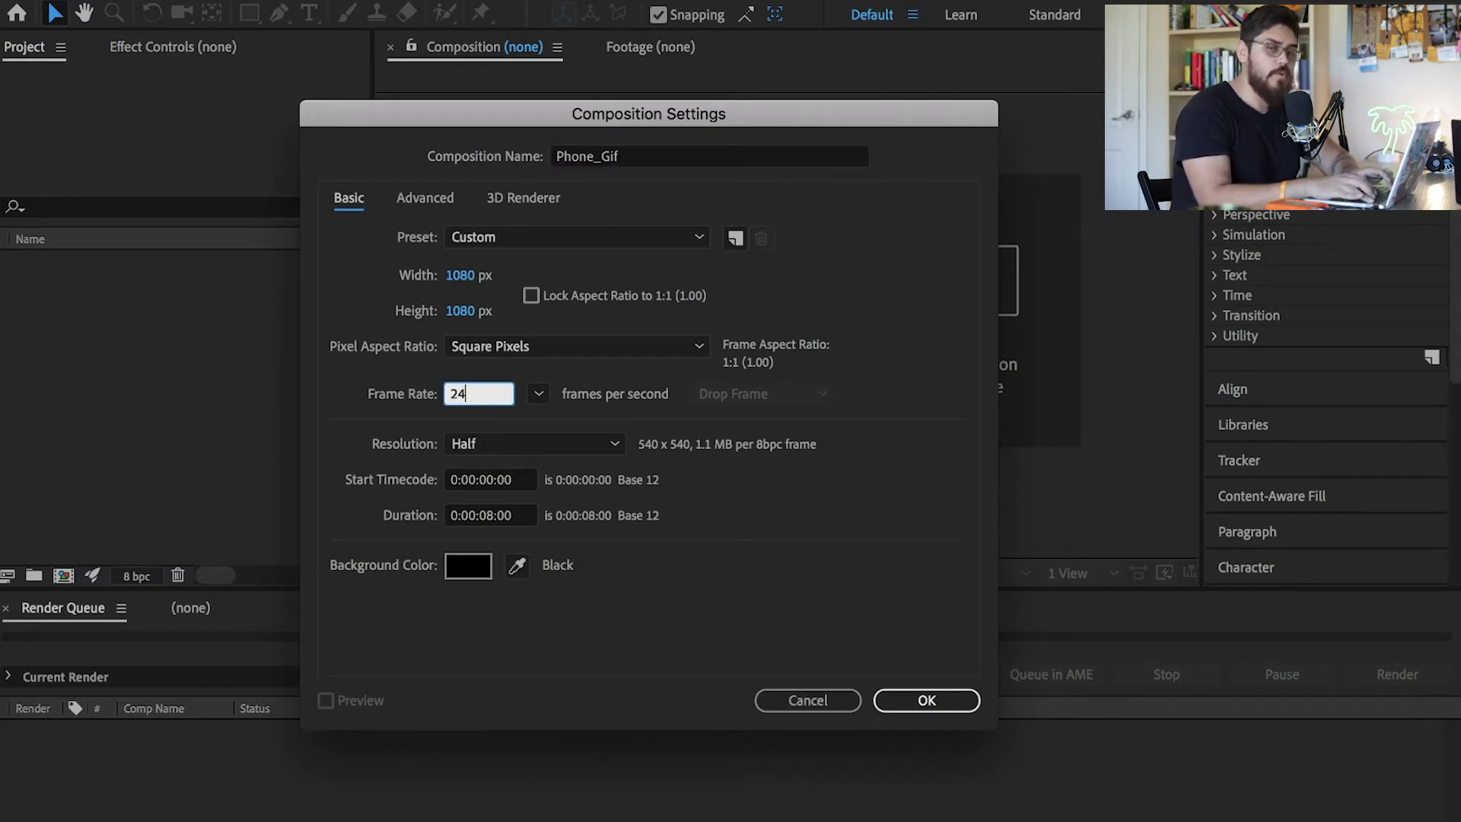
key(BackSpace)
key(BackSpace)
text(12)
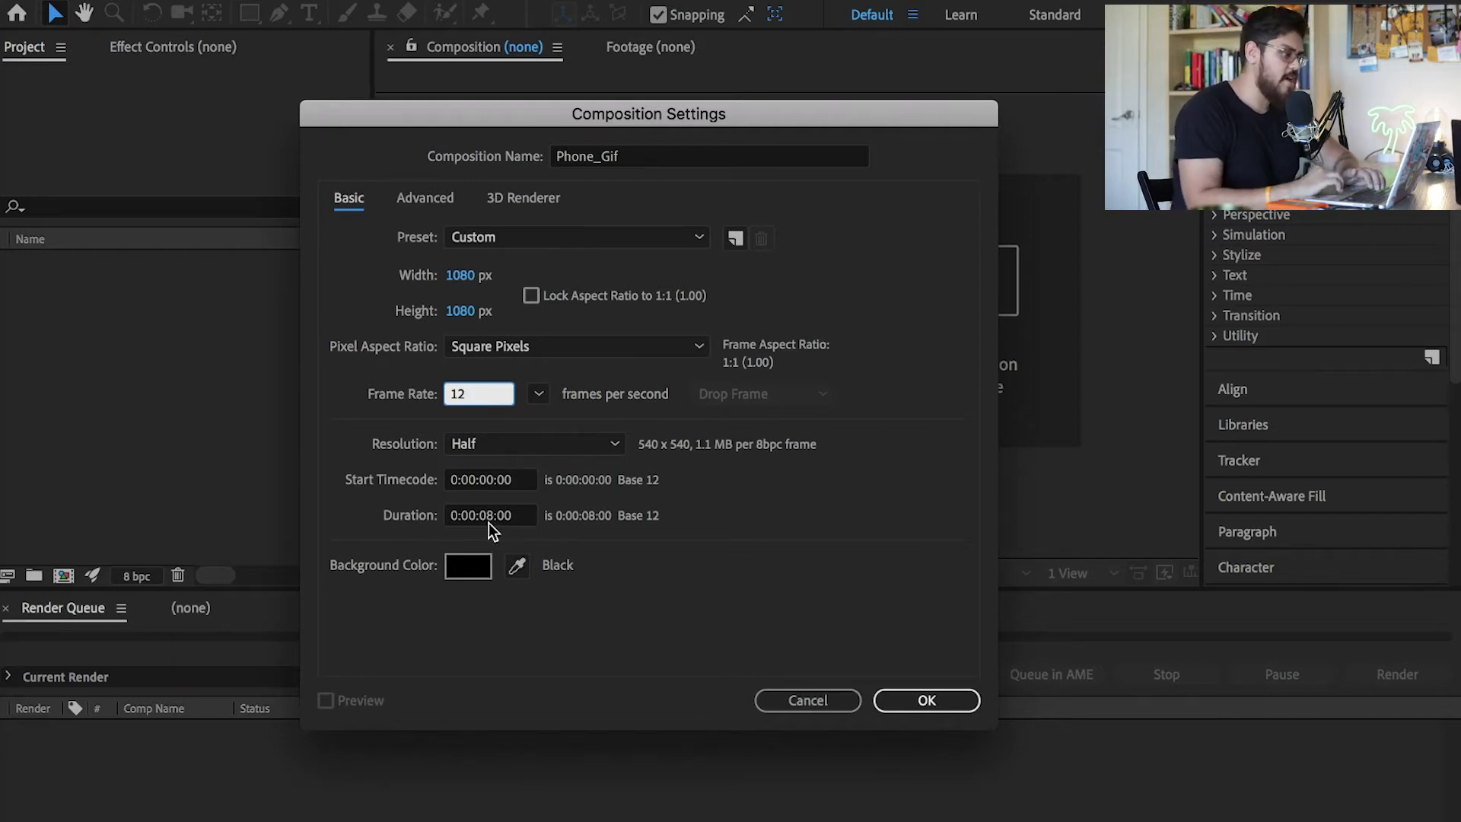
- Set the composition duration to 0:00:08:00 and create it
click(491, 517)
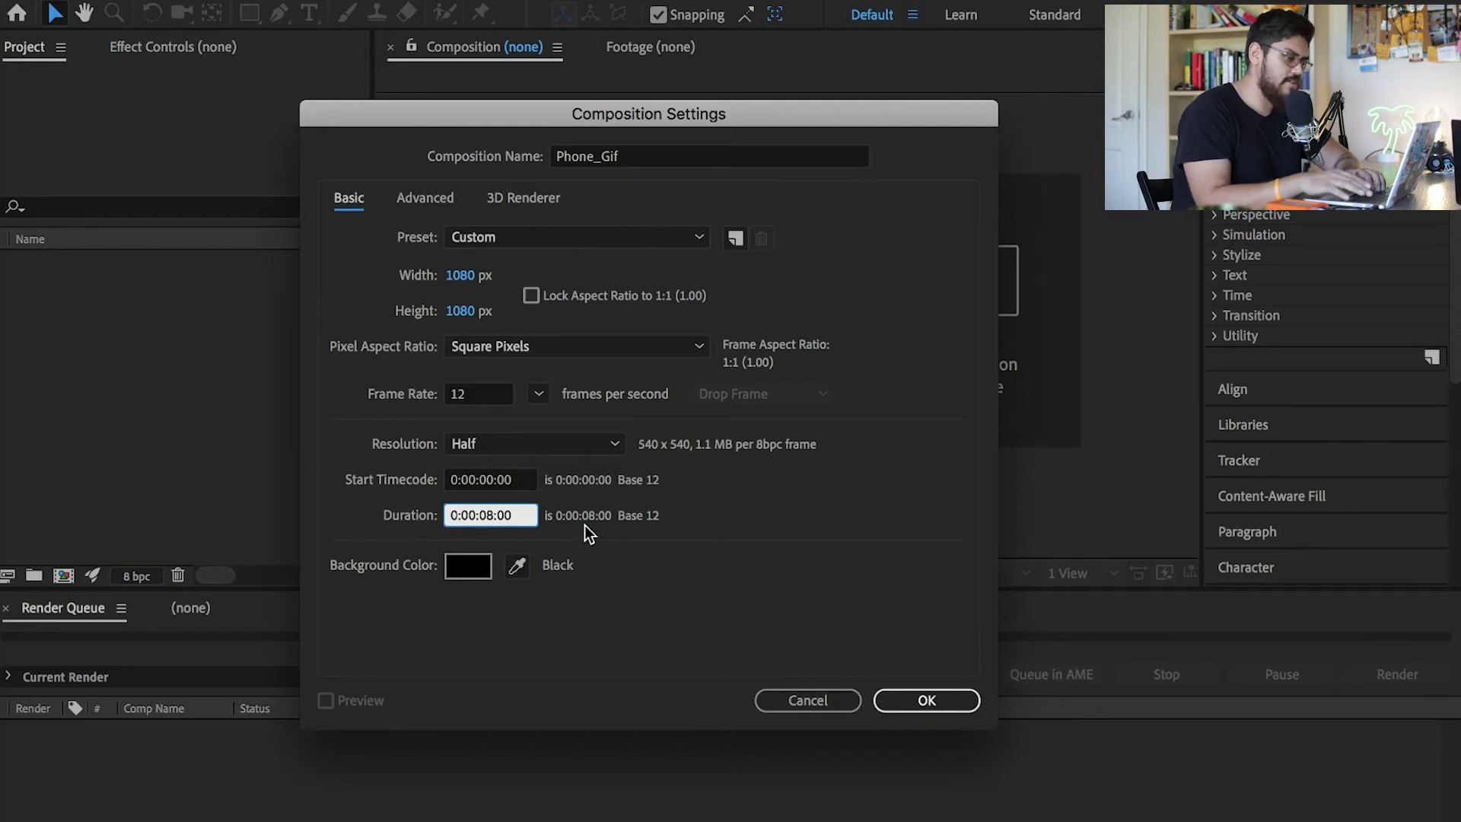
key(BackSpace)
text(7)
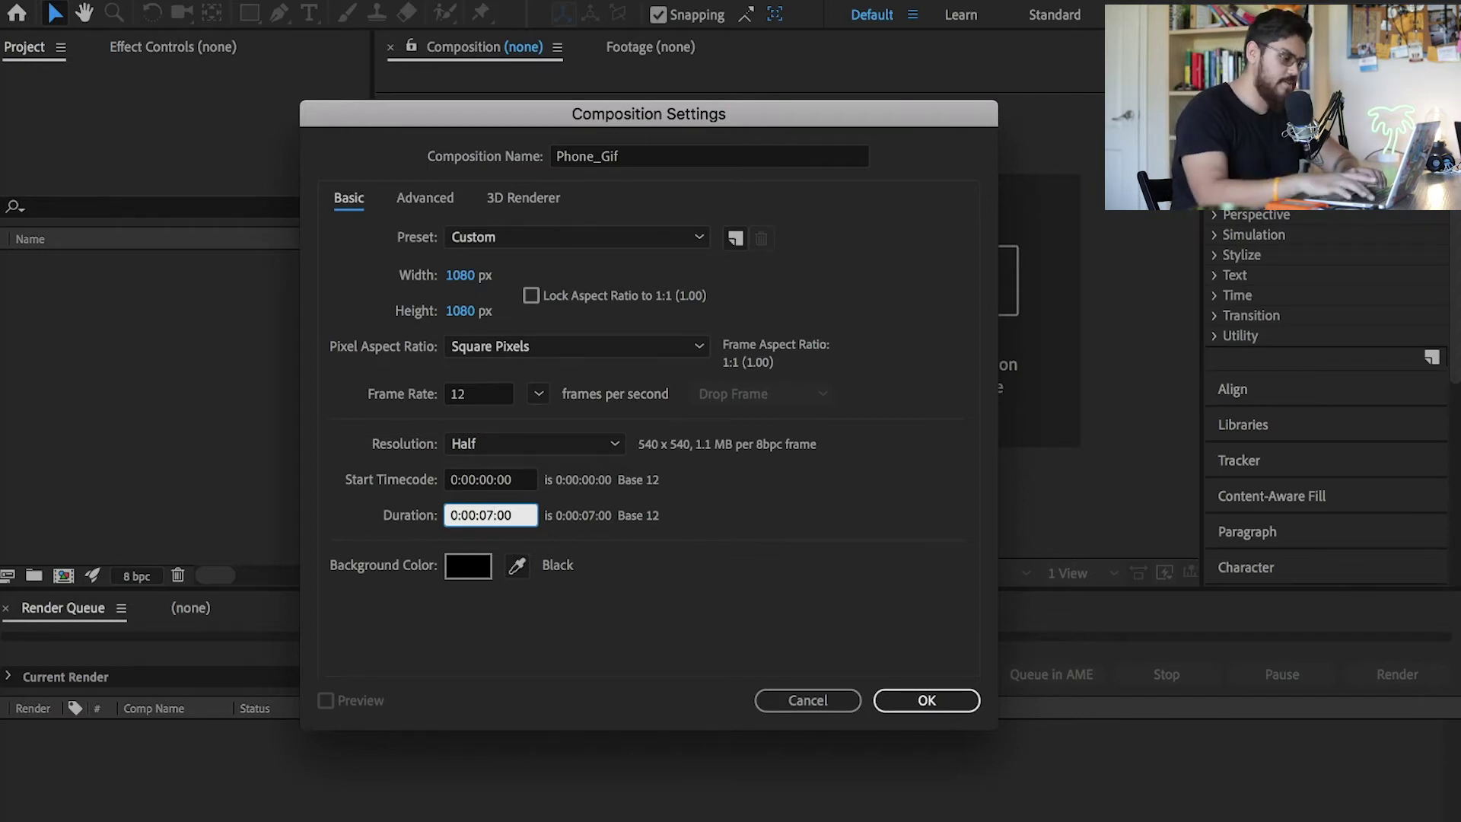
key(BackSpace)
text(8)
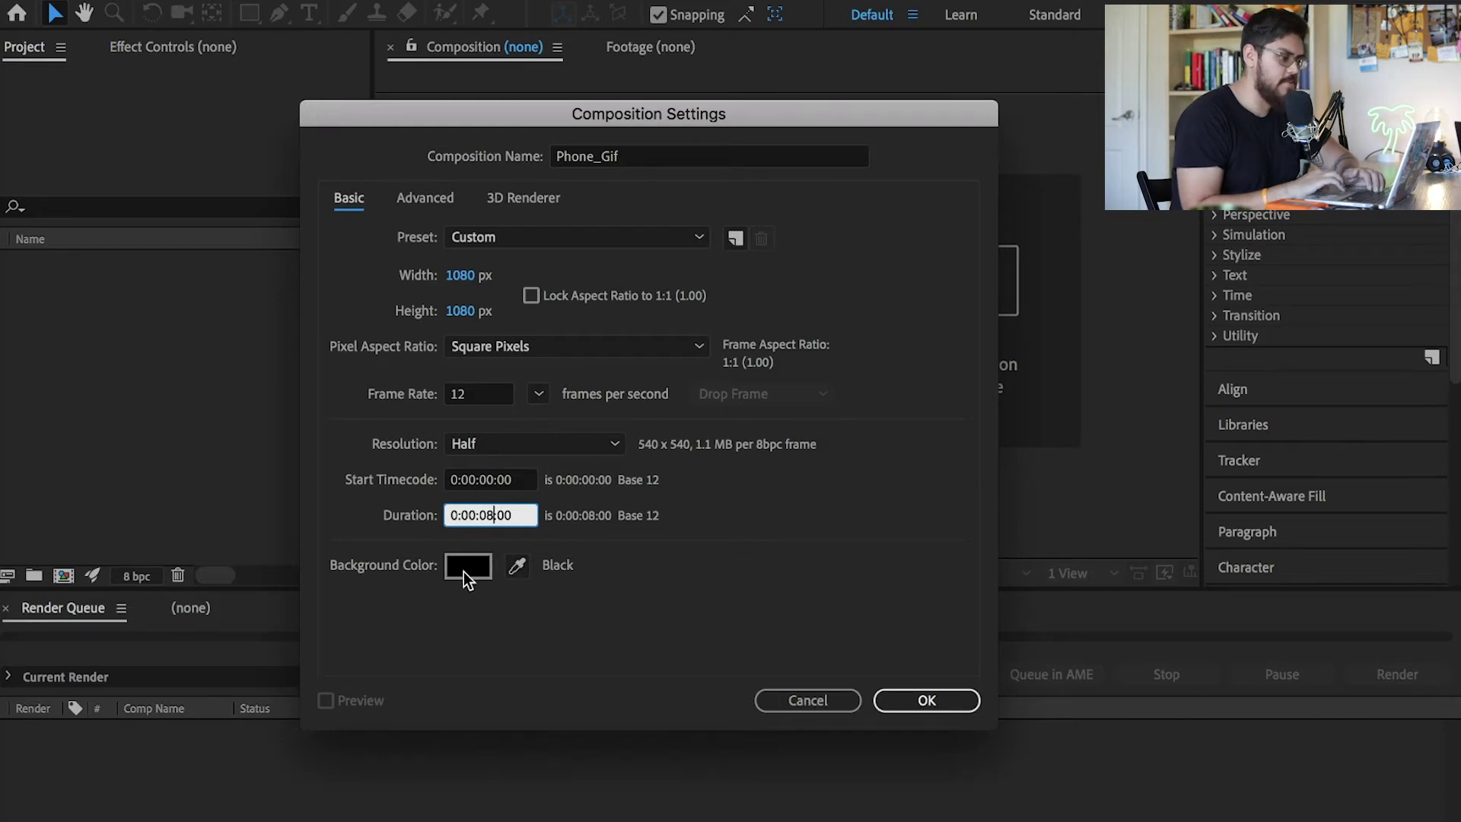
click(916, 703)
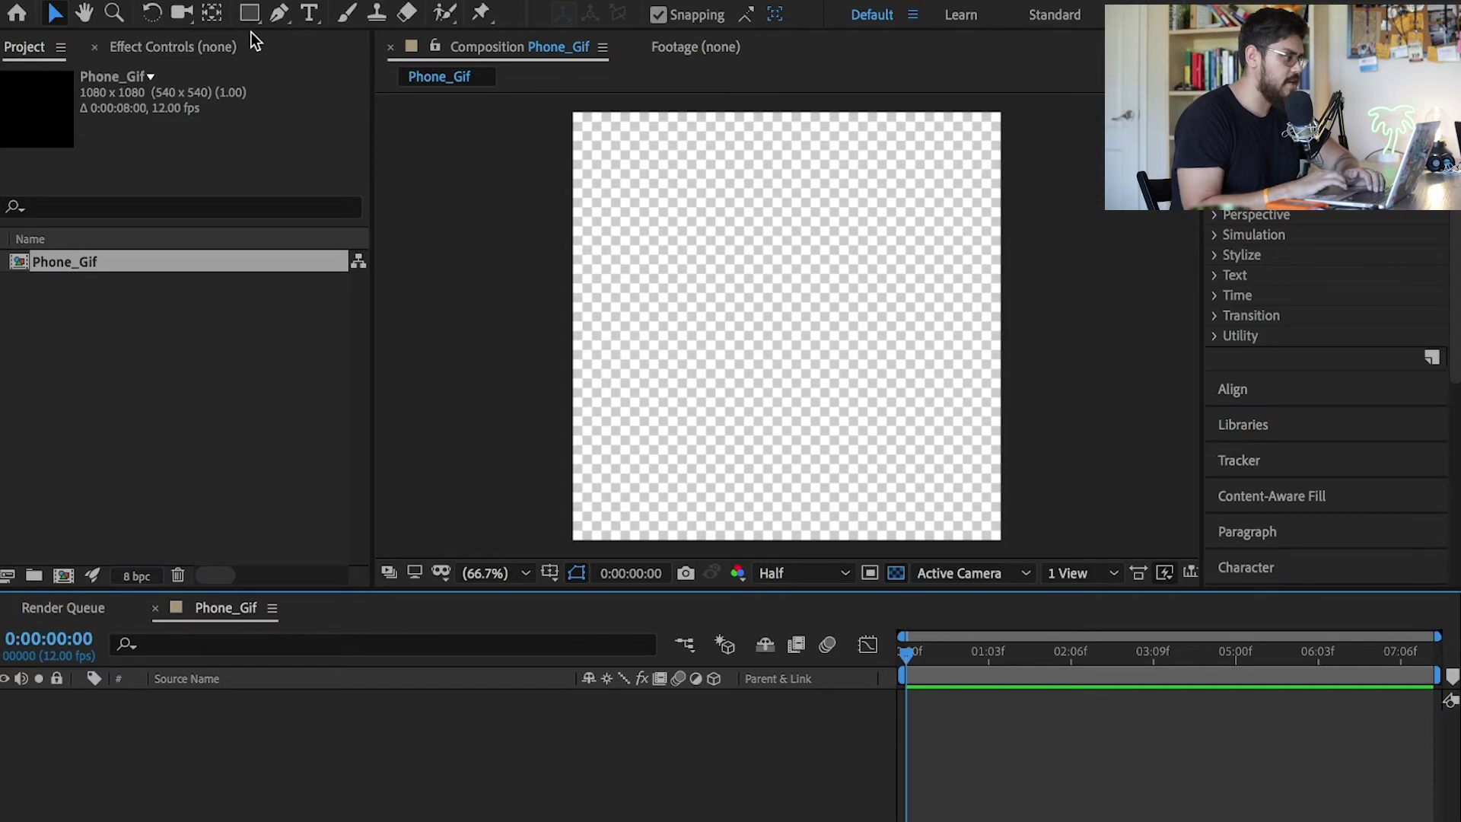
- Drag D57A7531.MP4 from Finder into the Phone_Gif composition
drag(179, 2, 315, 2)
click(71, 20)
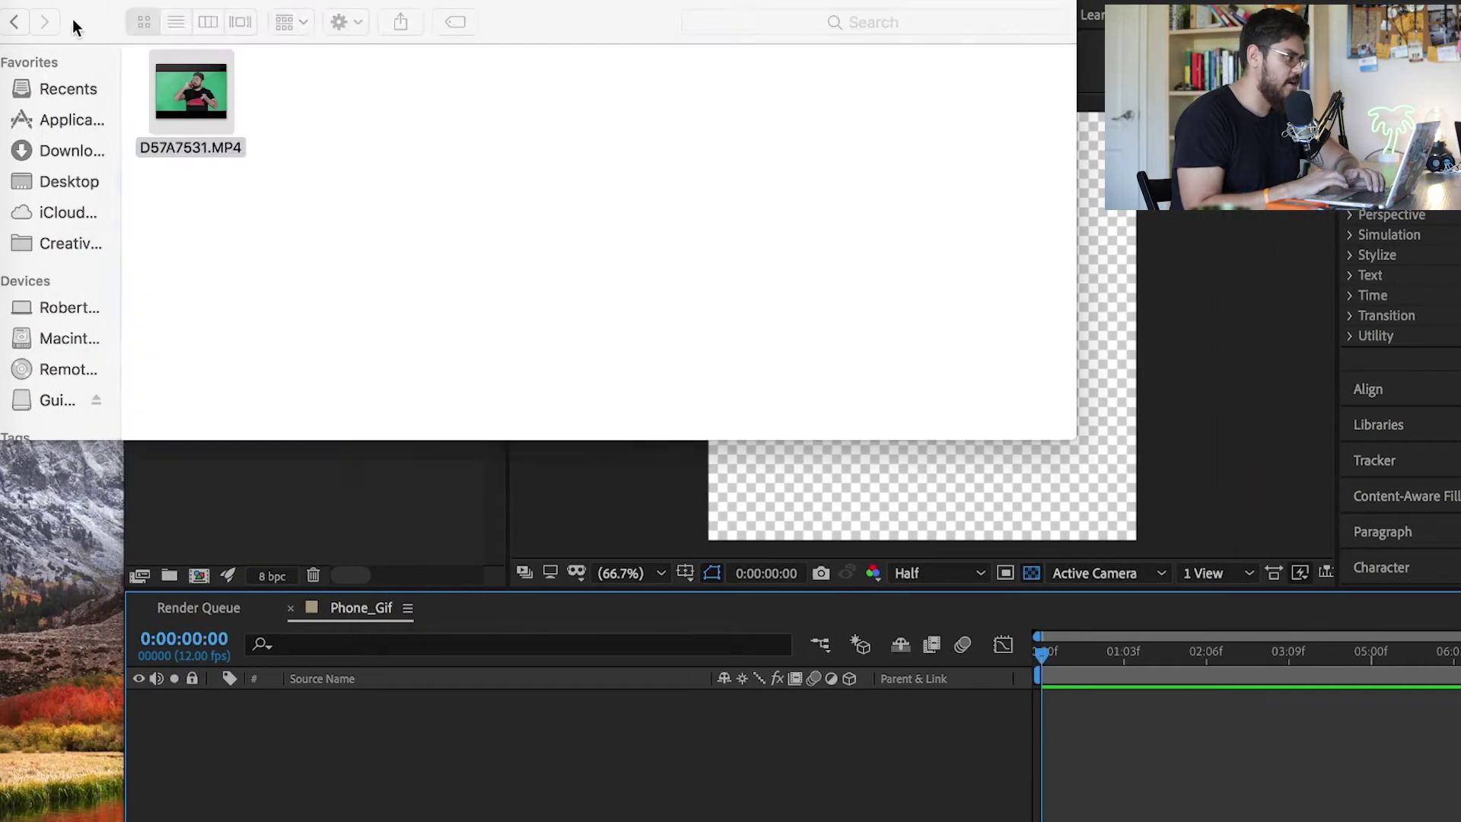
click(188, 91)
drag(175, 113, 261, 783)
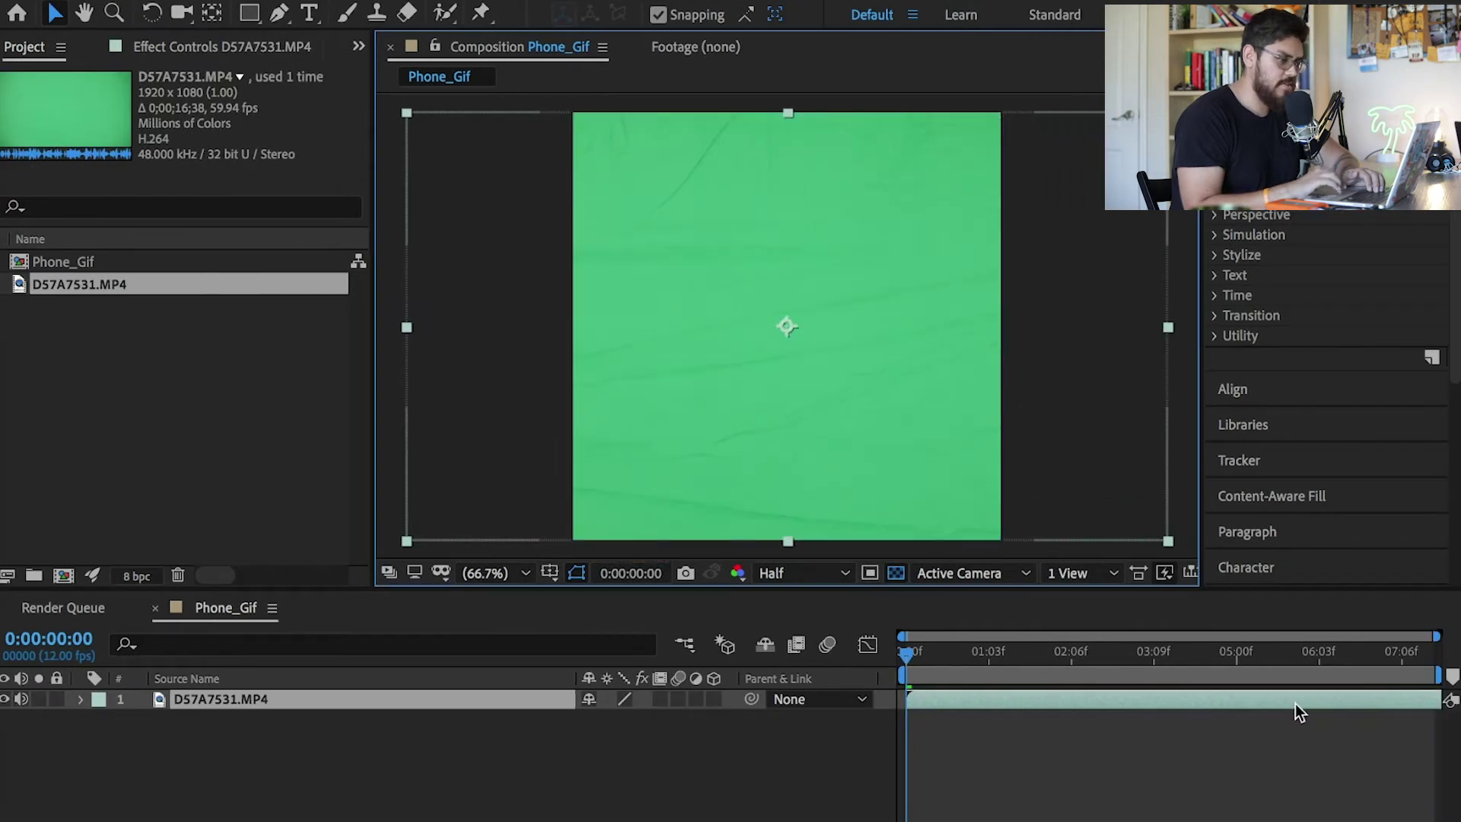
- Slide the footage layer earlier so the man appears from the first frame
click(1325, 702)
drag(1326, 701, 858, 744)
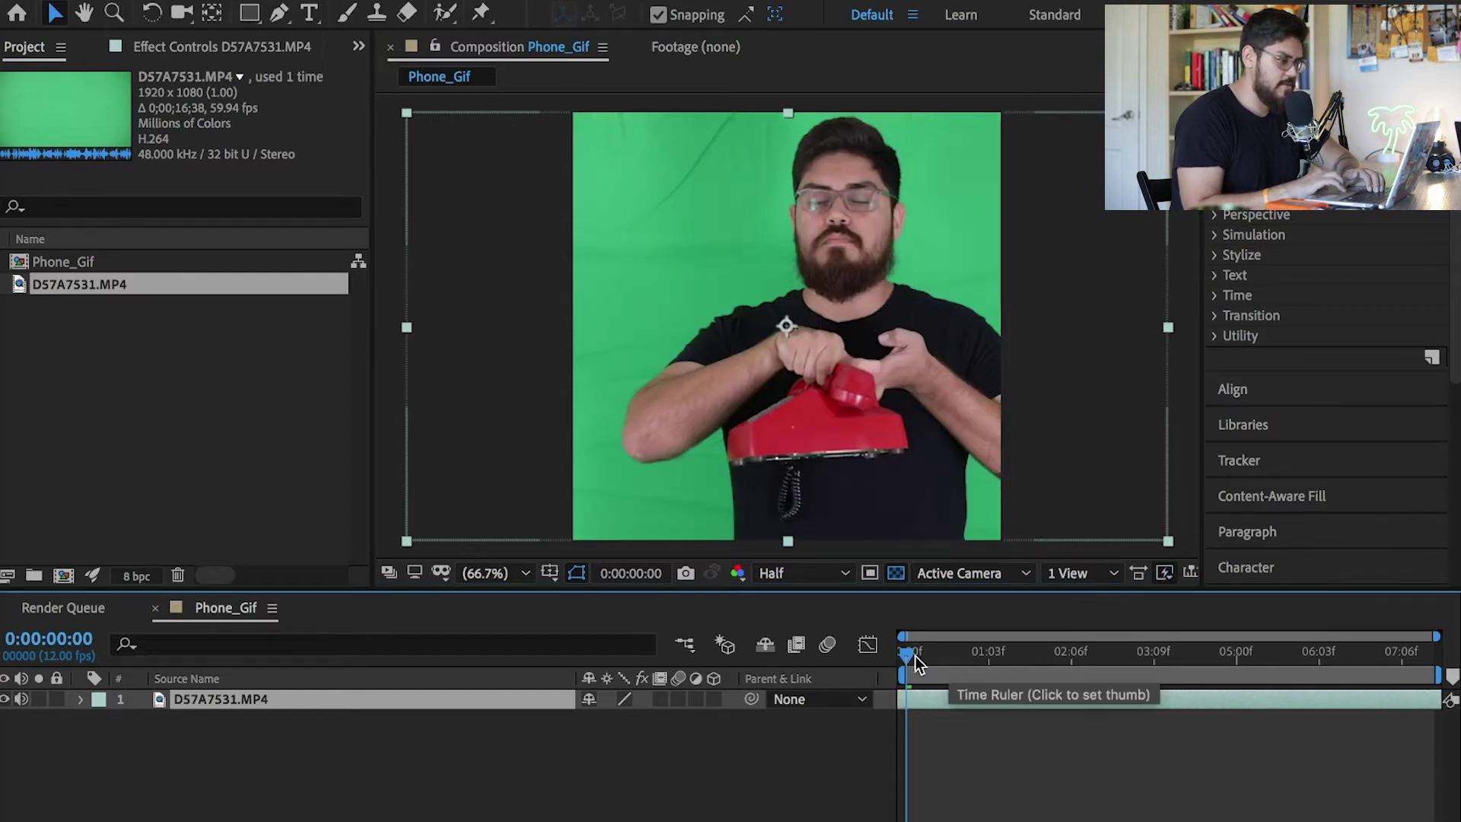
drag(957, 698, 961, 663)
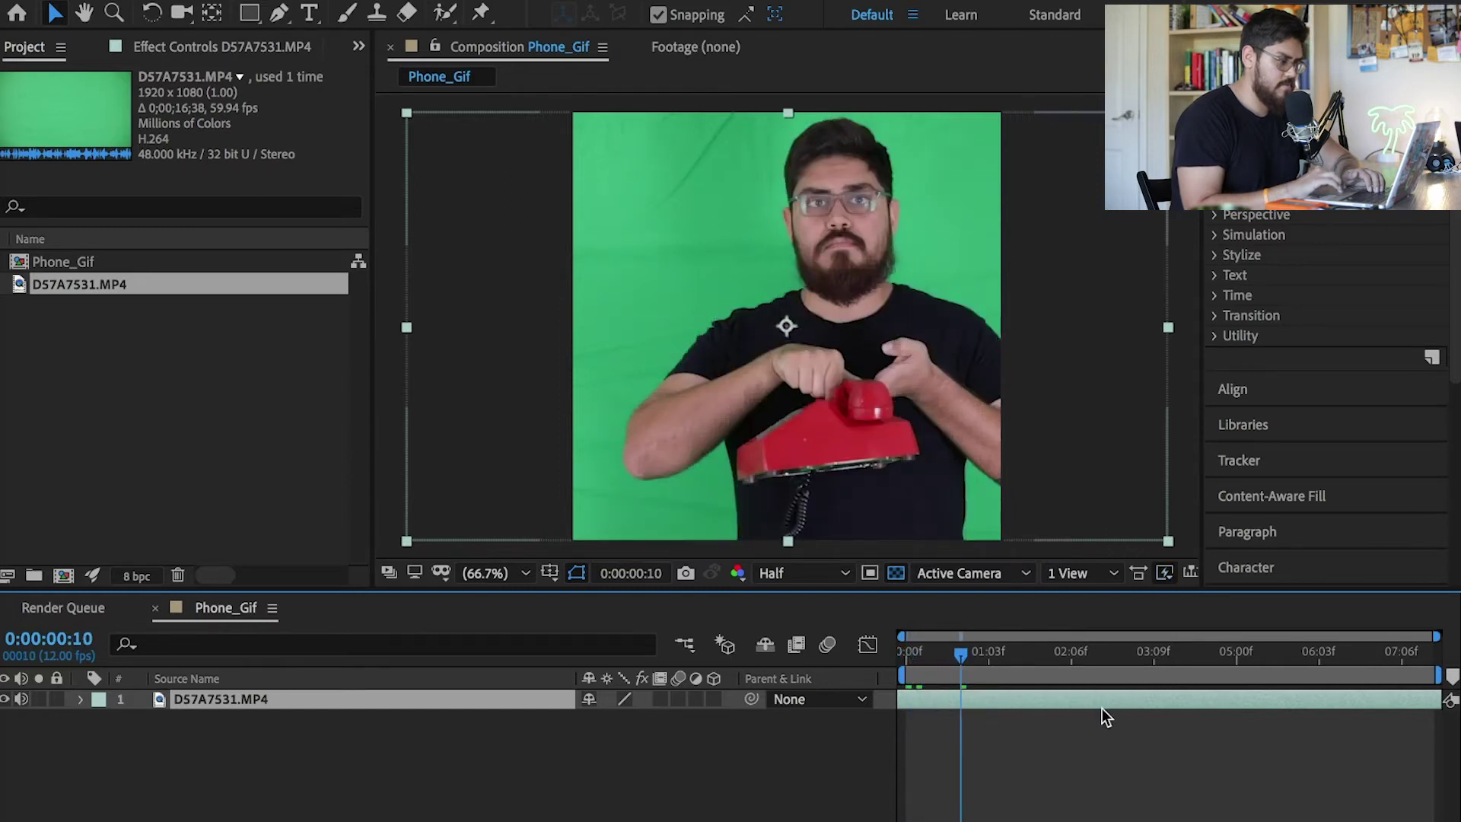
drag(1105, 704, 1043, 705)
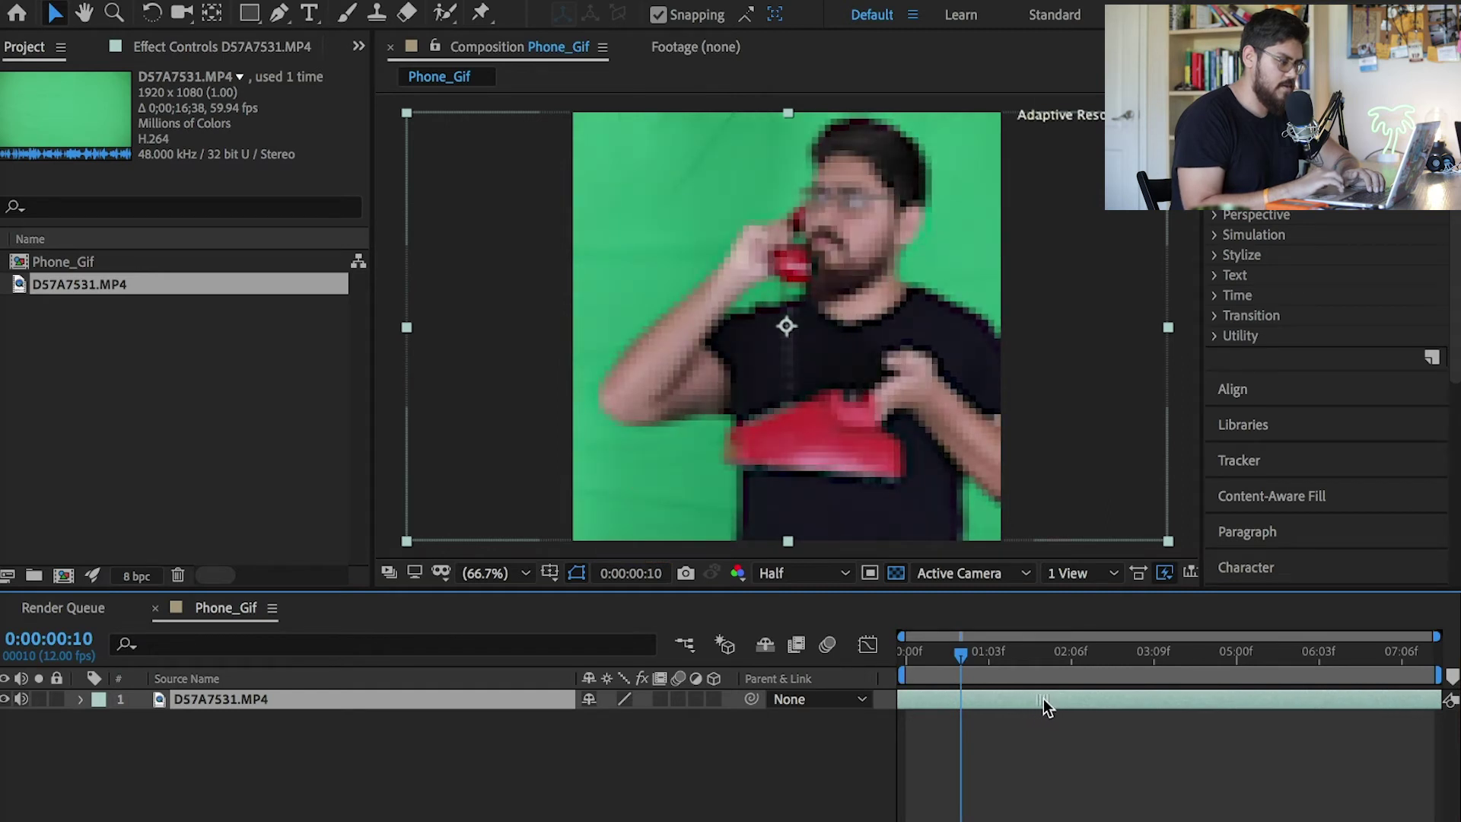
click(957, 659)
- Preview the clip, step frames to find the loop point, and end the work area at 0:00:03:09
key(Home)
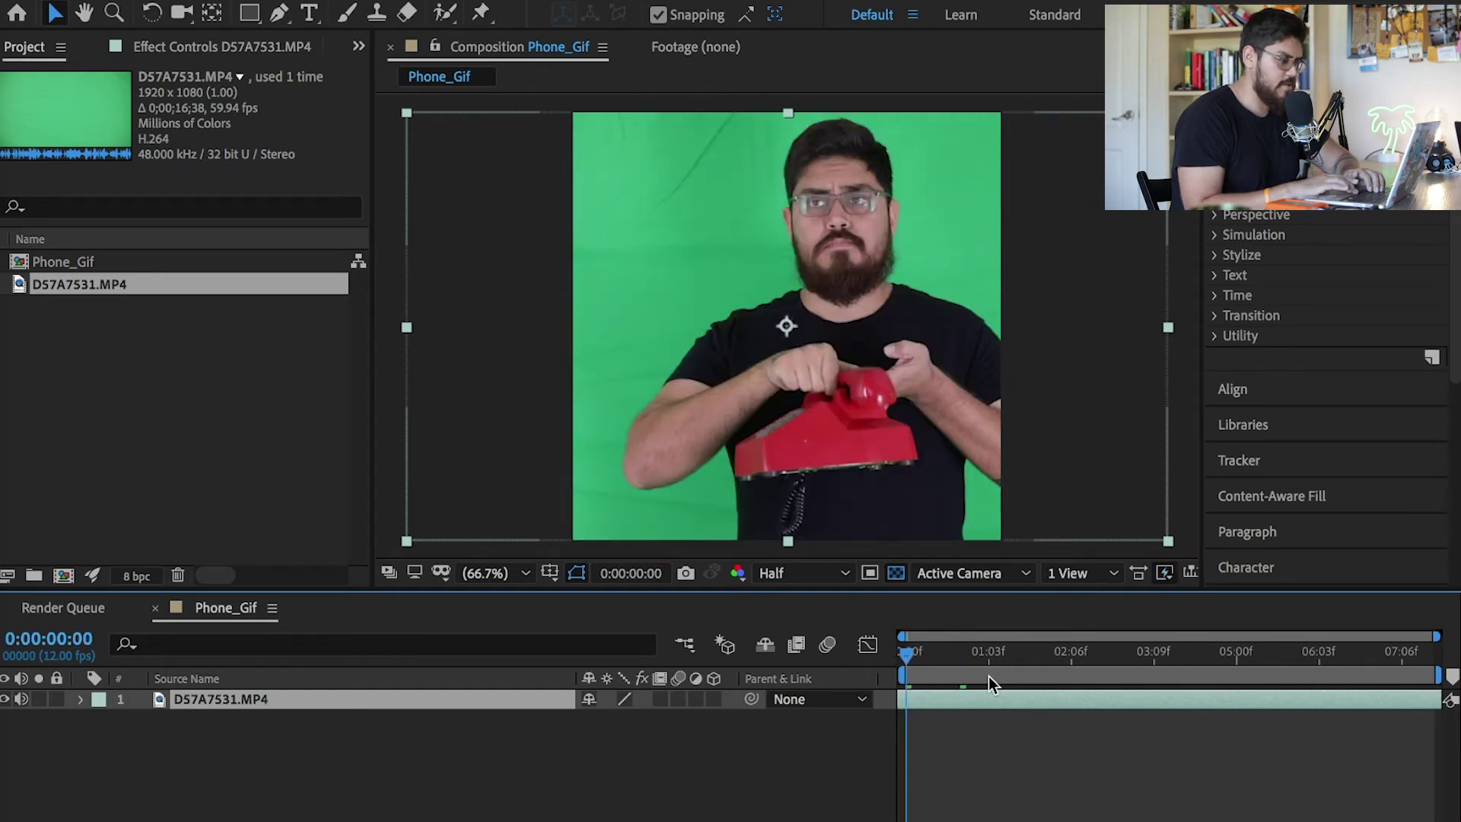
key(space)
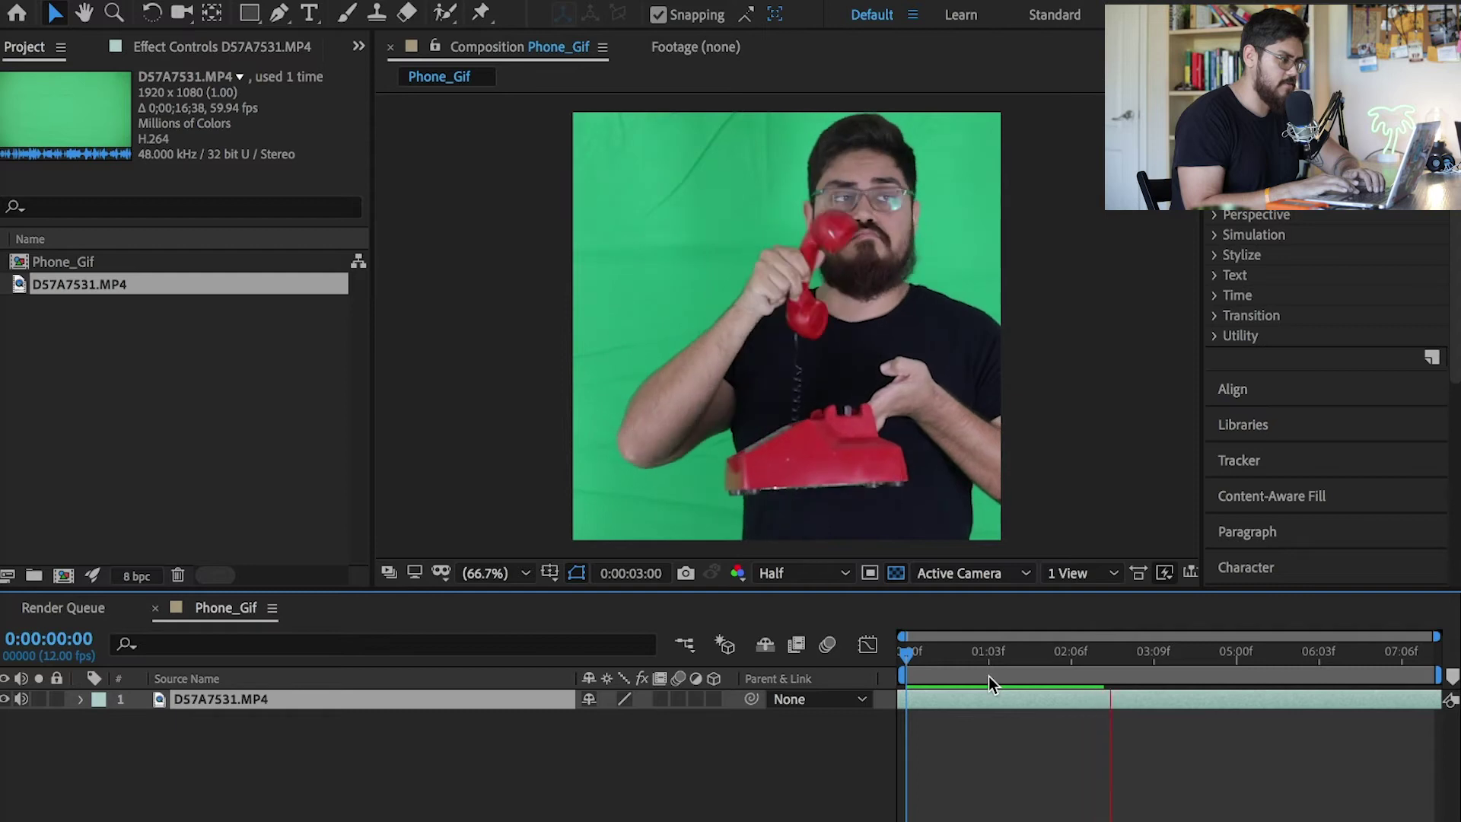
key(space)
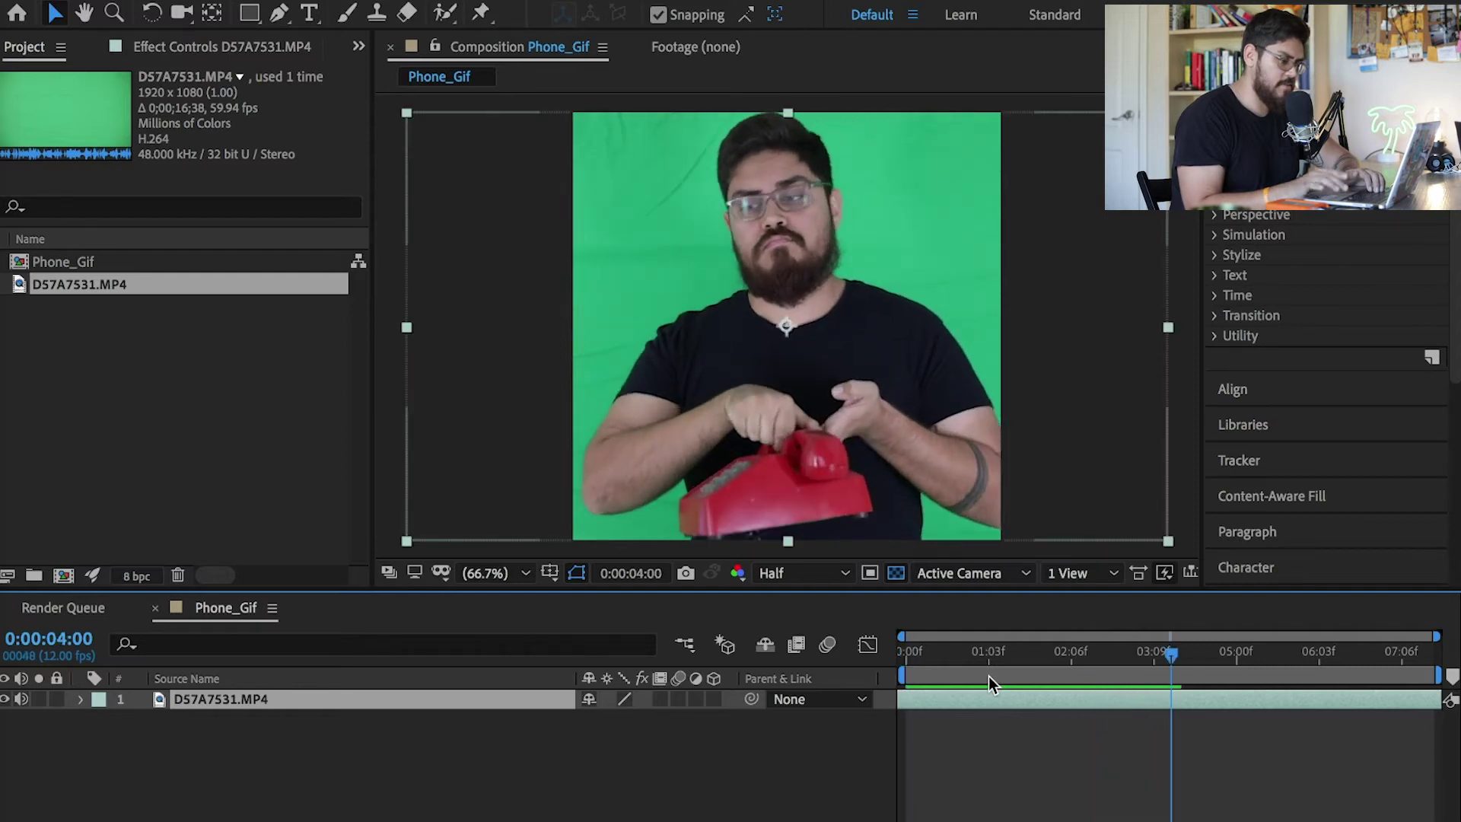
key(Page_Up)
key(Page_Up)
key(Page_Up)
key(Page_Up)
key(Page_Up)
key(Page_Up)
key(Page_Up)
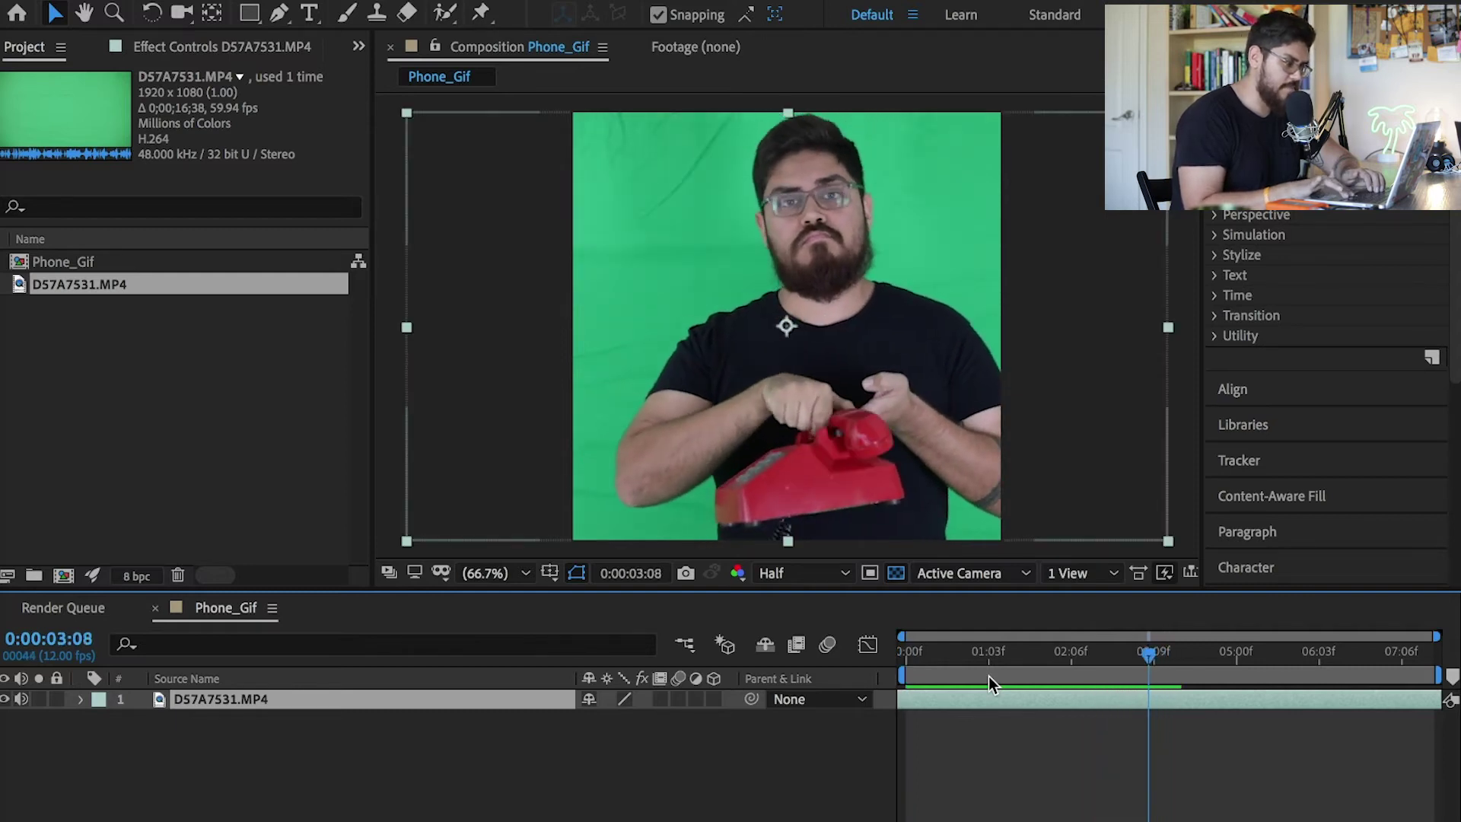
key(super+Left)
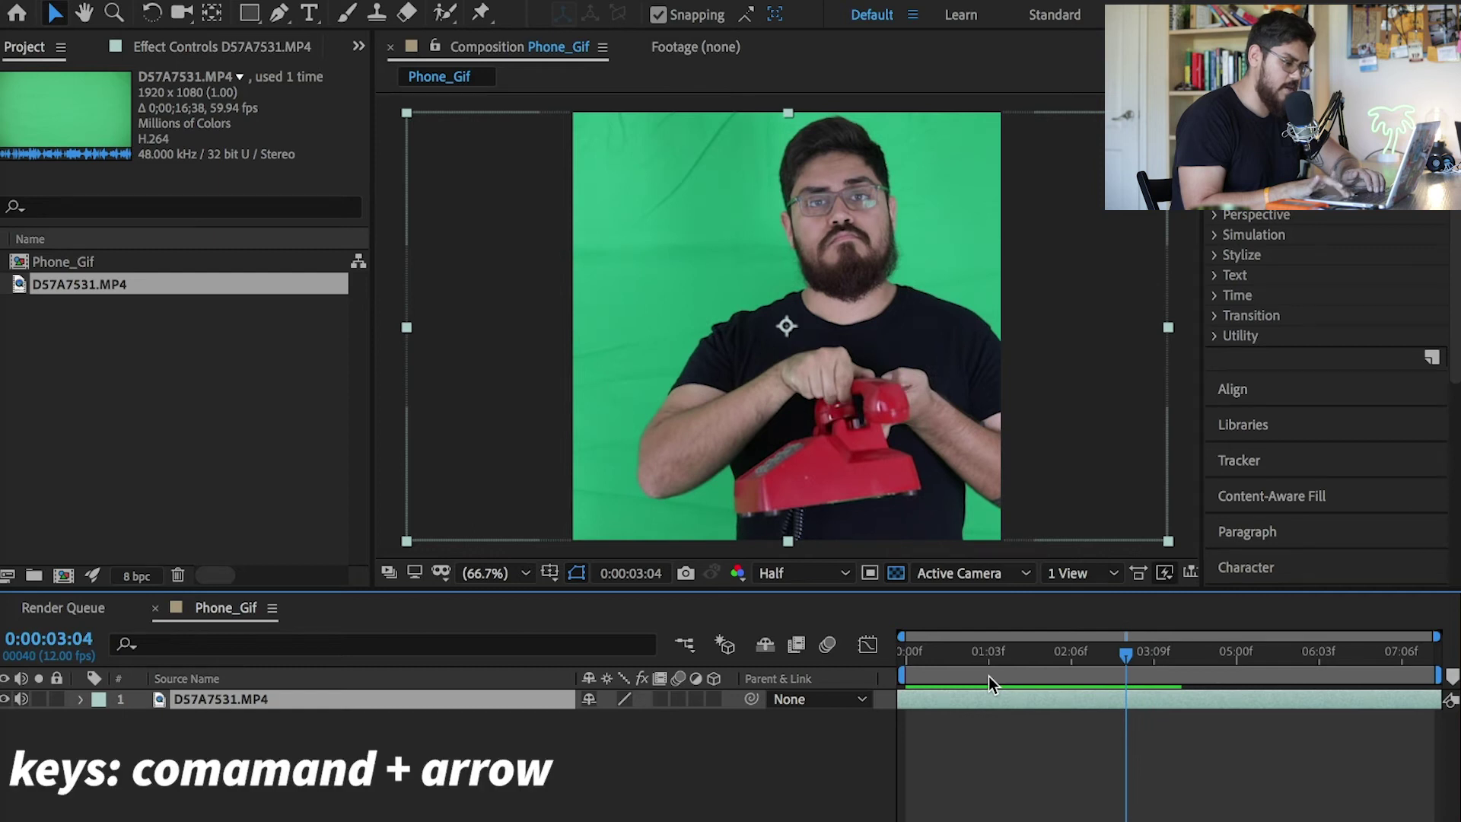
key(super+Left)
key(super+Left)
key(super+Right)
key(super+Left)
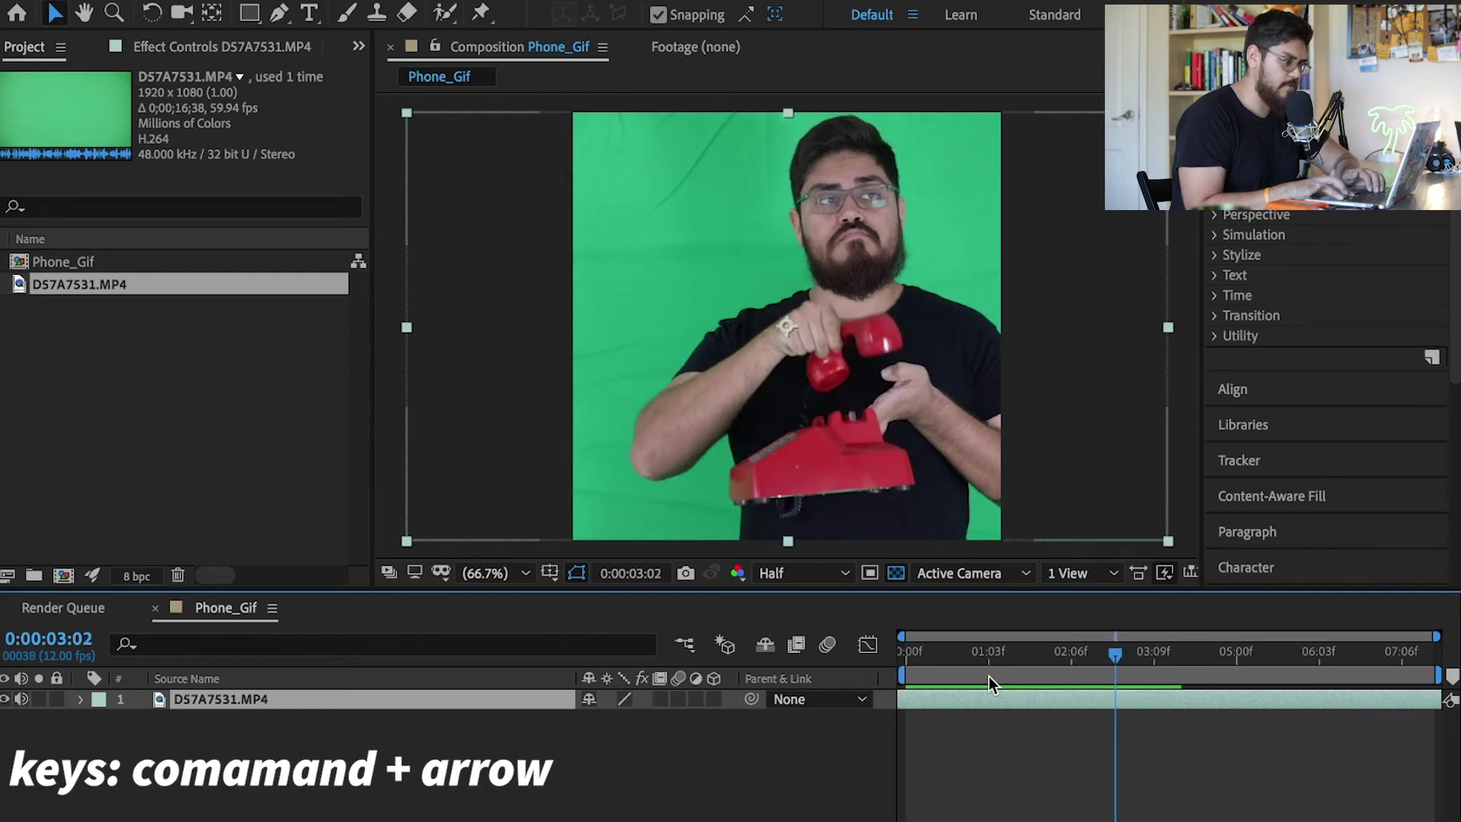
key(super+Right)
key(super+Right)
key(super+Right)
key(super+Right)
key(super+Right)
key(super+Right)
key(super+Right)
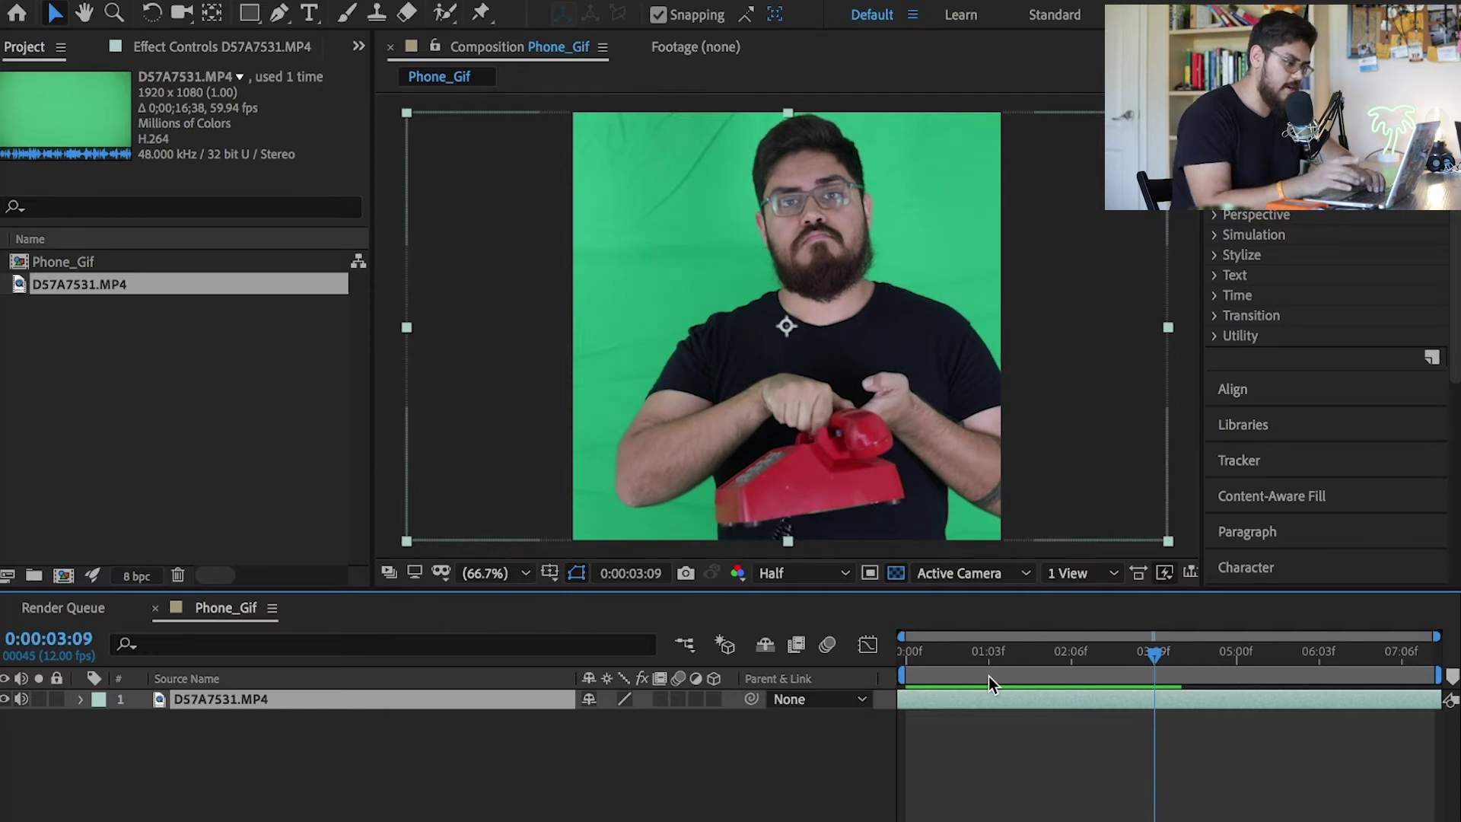
key(n)
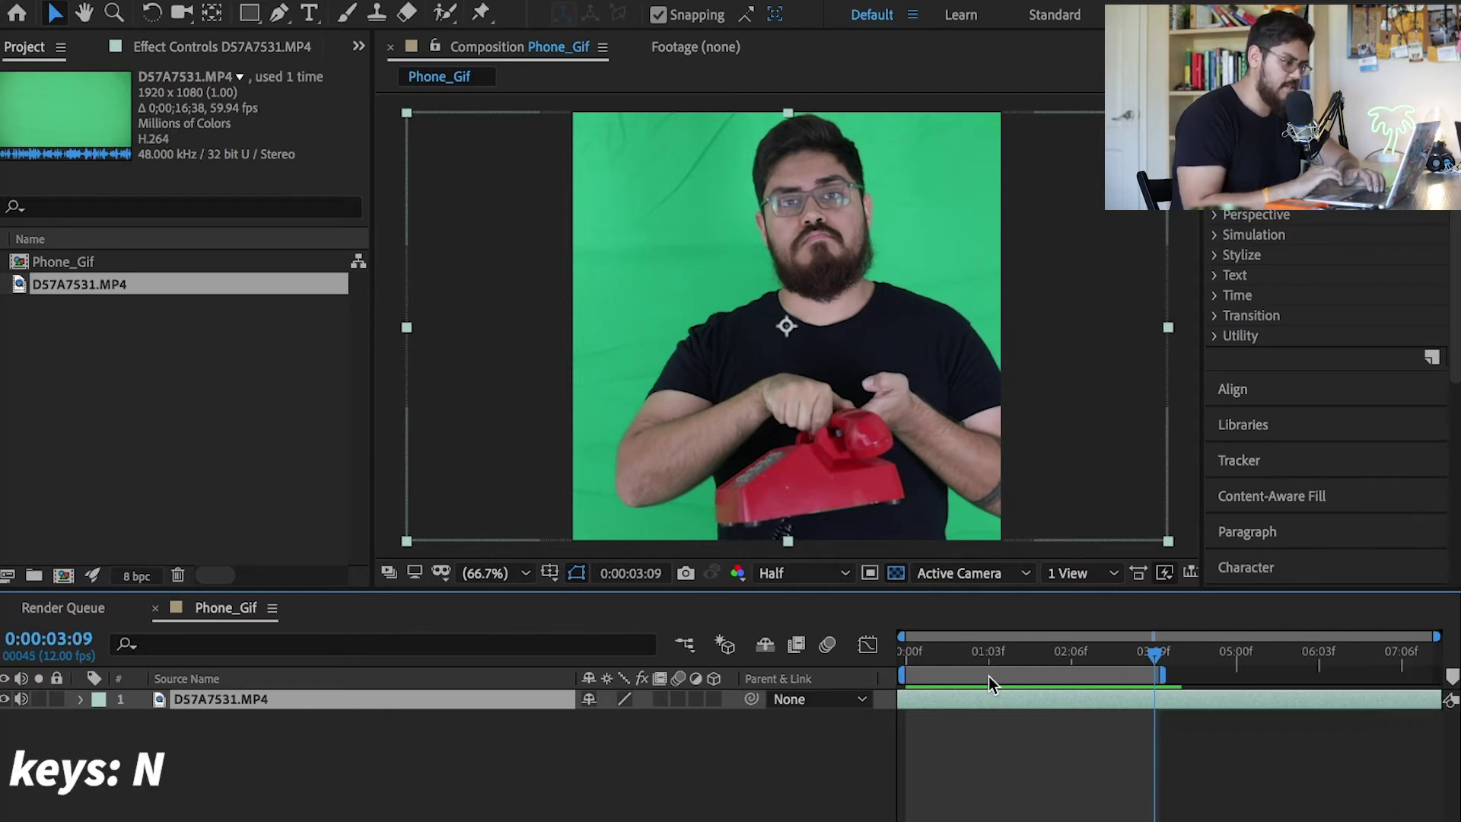
- Trim the layer's out point to 0:00:03:09 and scrub through the trimmed clip
drag(990, 653, 1149, 652)
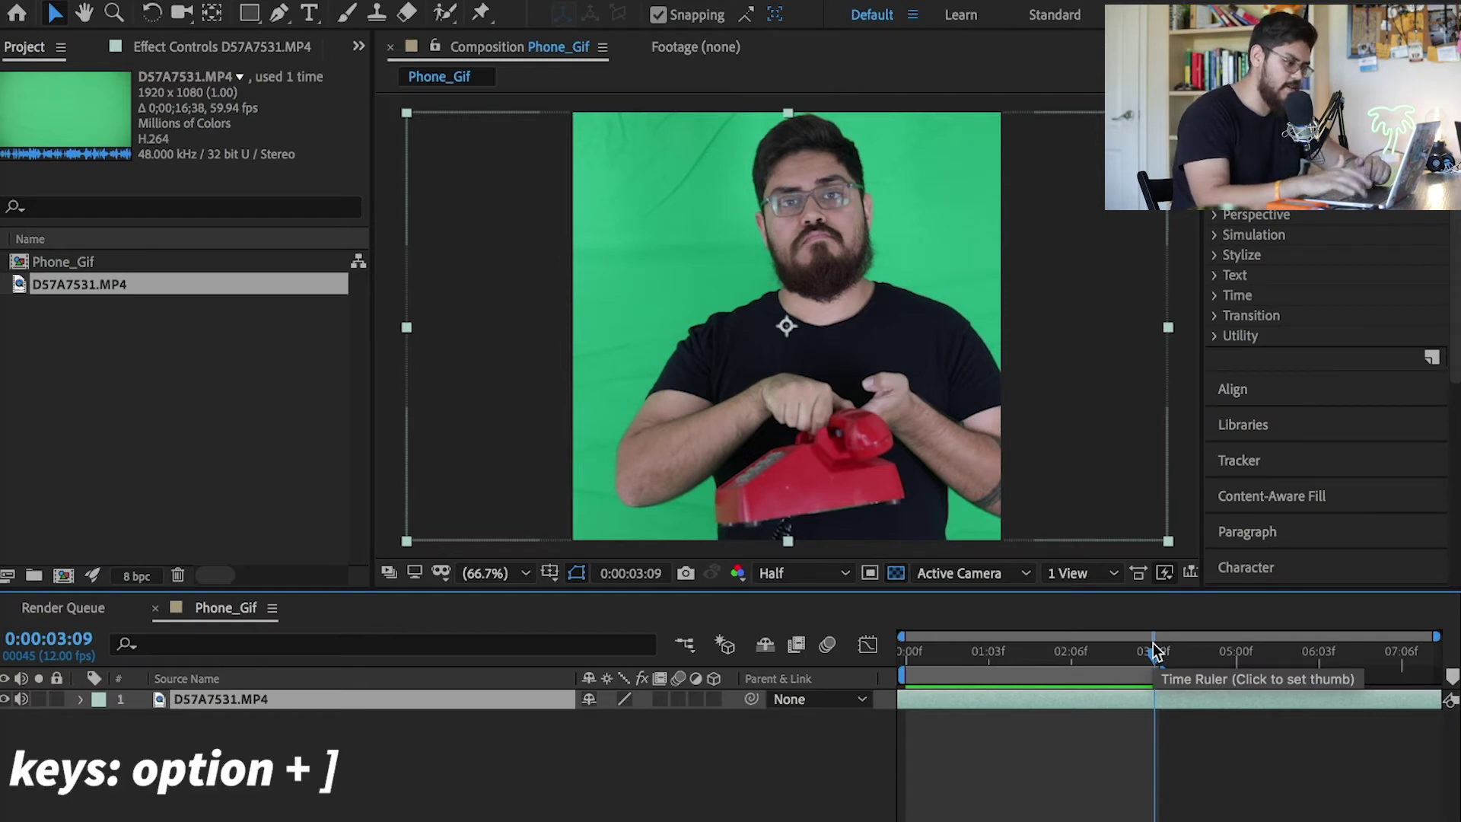
key(alt+bracketright)
key(n)
click(1102, 648)
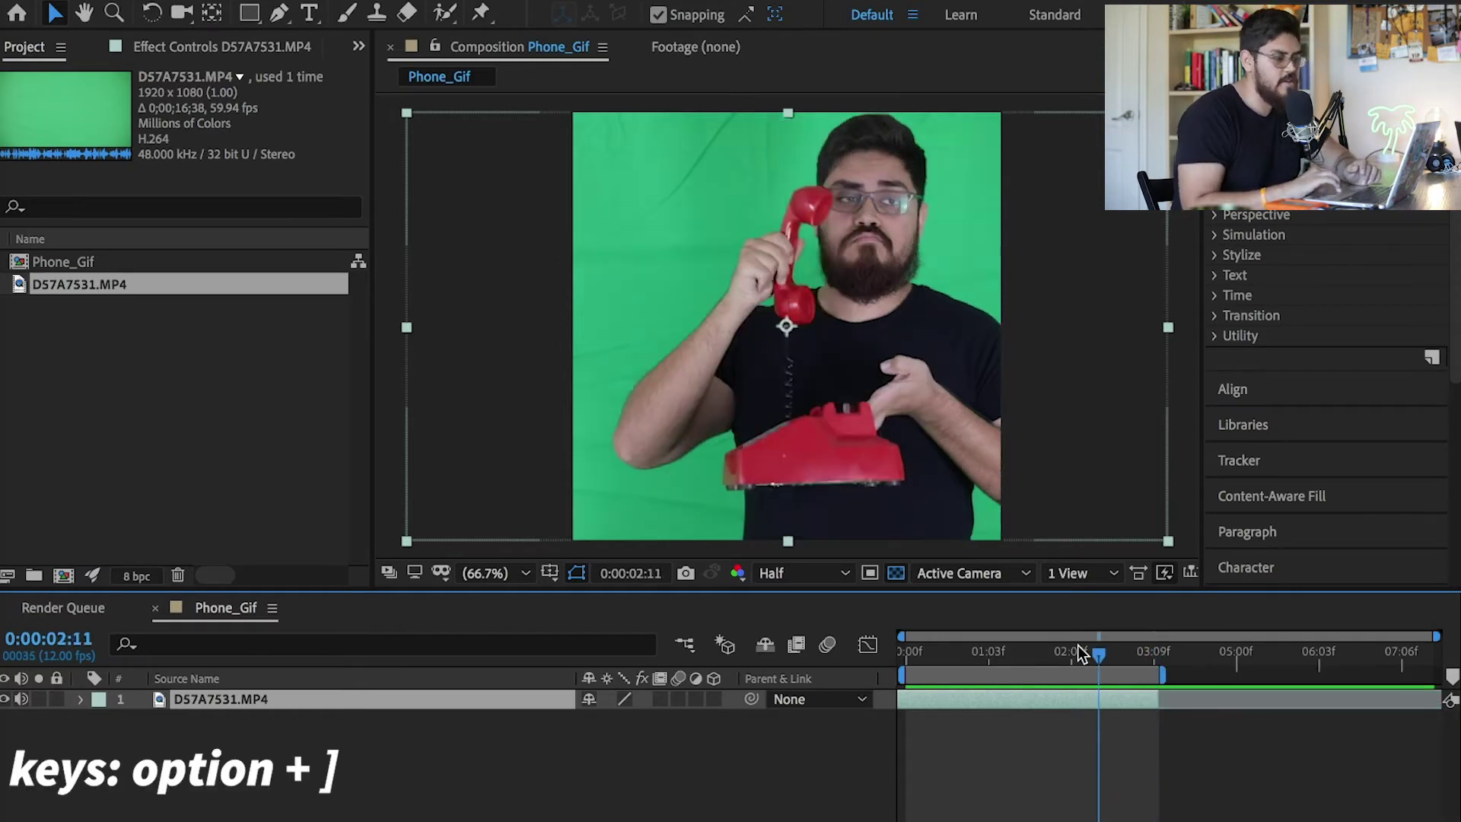
drag(1078, 645, 1164, 653)
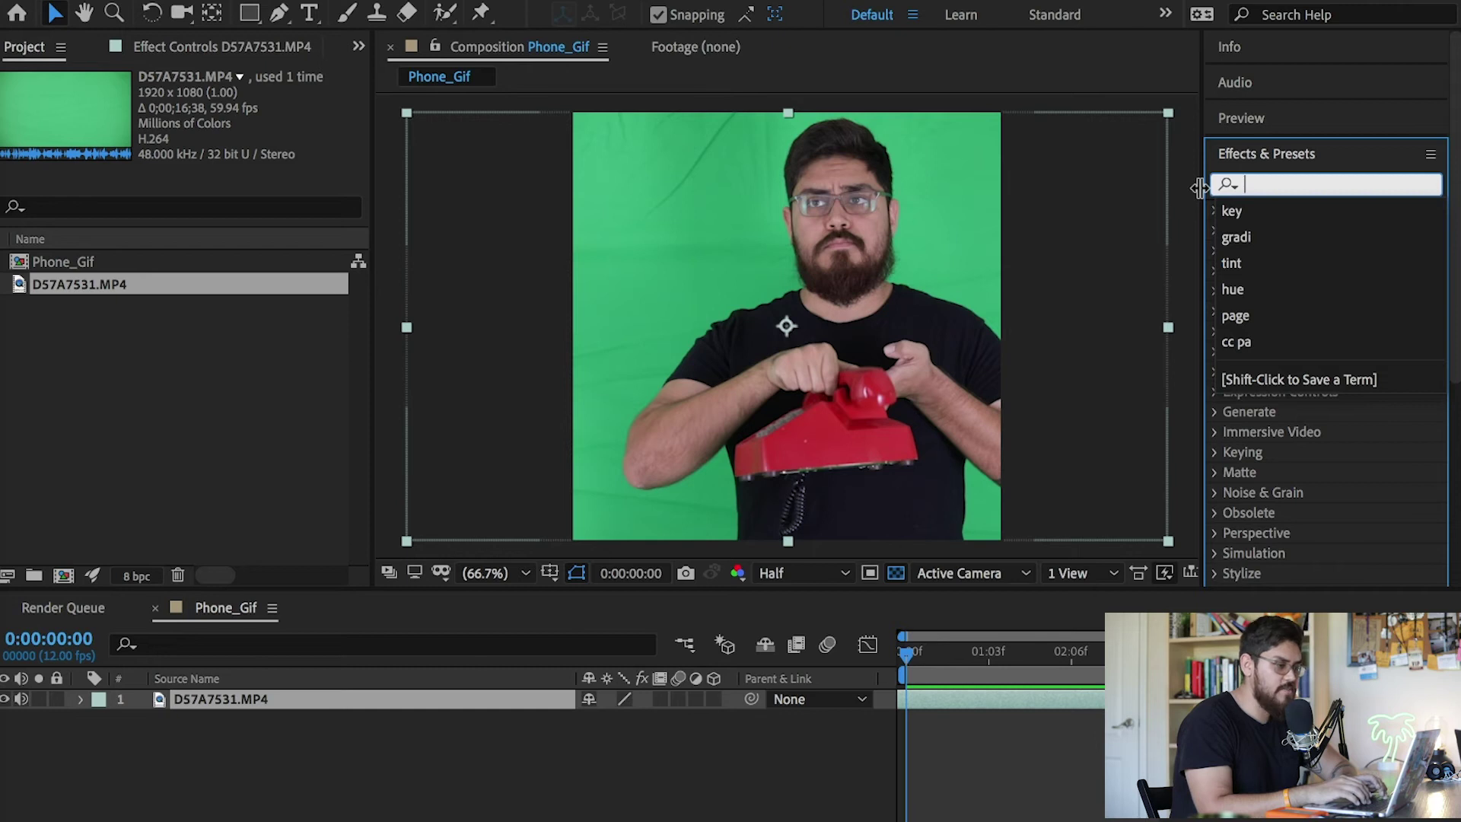
- Search 'key' and apply the Keylight + Spill Suppressor preset to the D57A7531.MP4 layer
text(key)
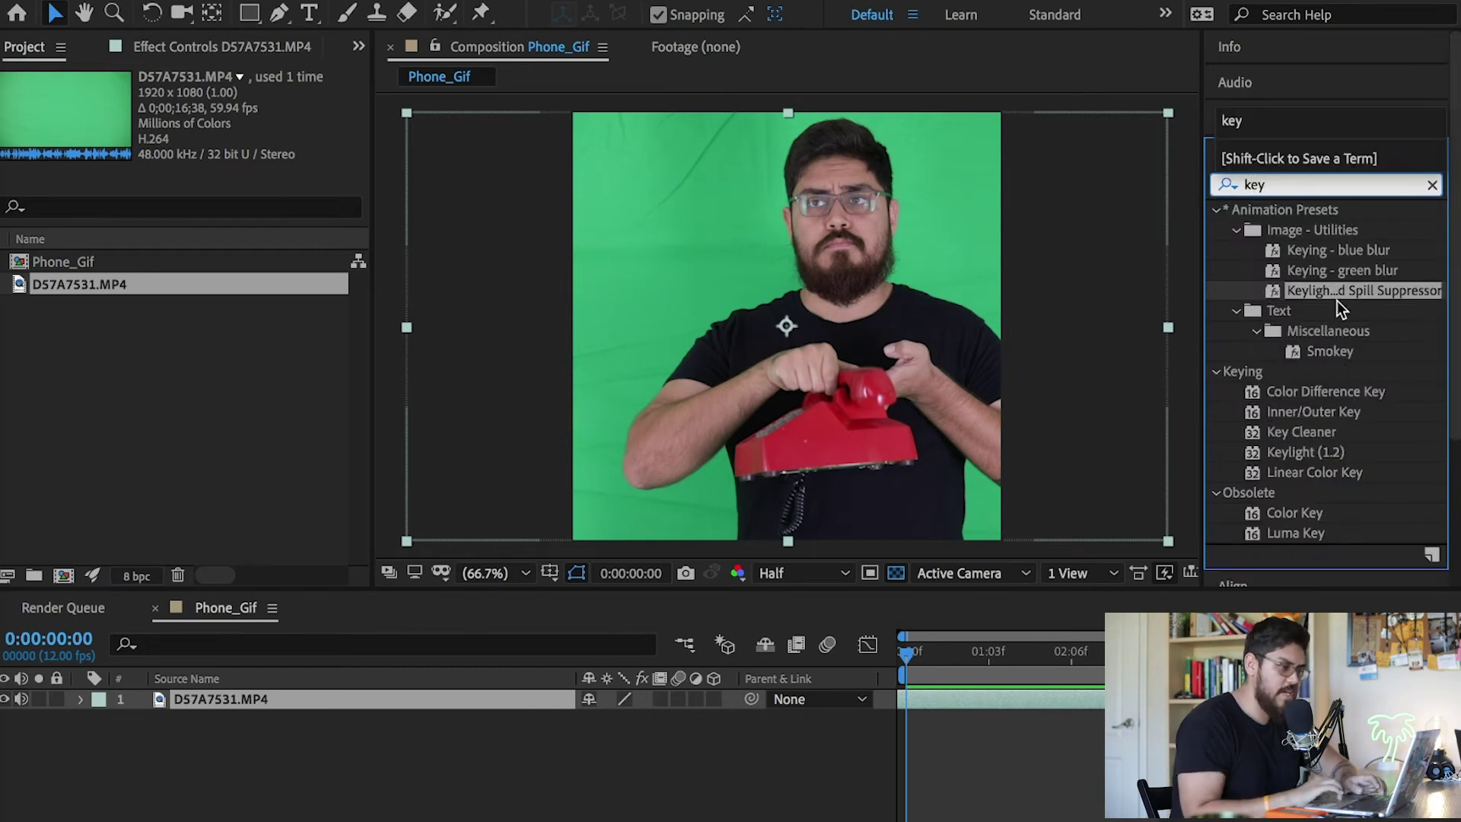
click(1359, 291)
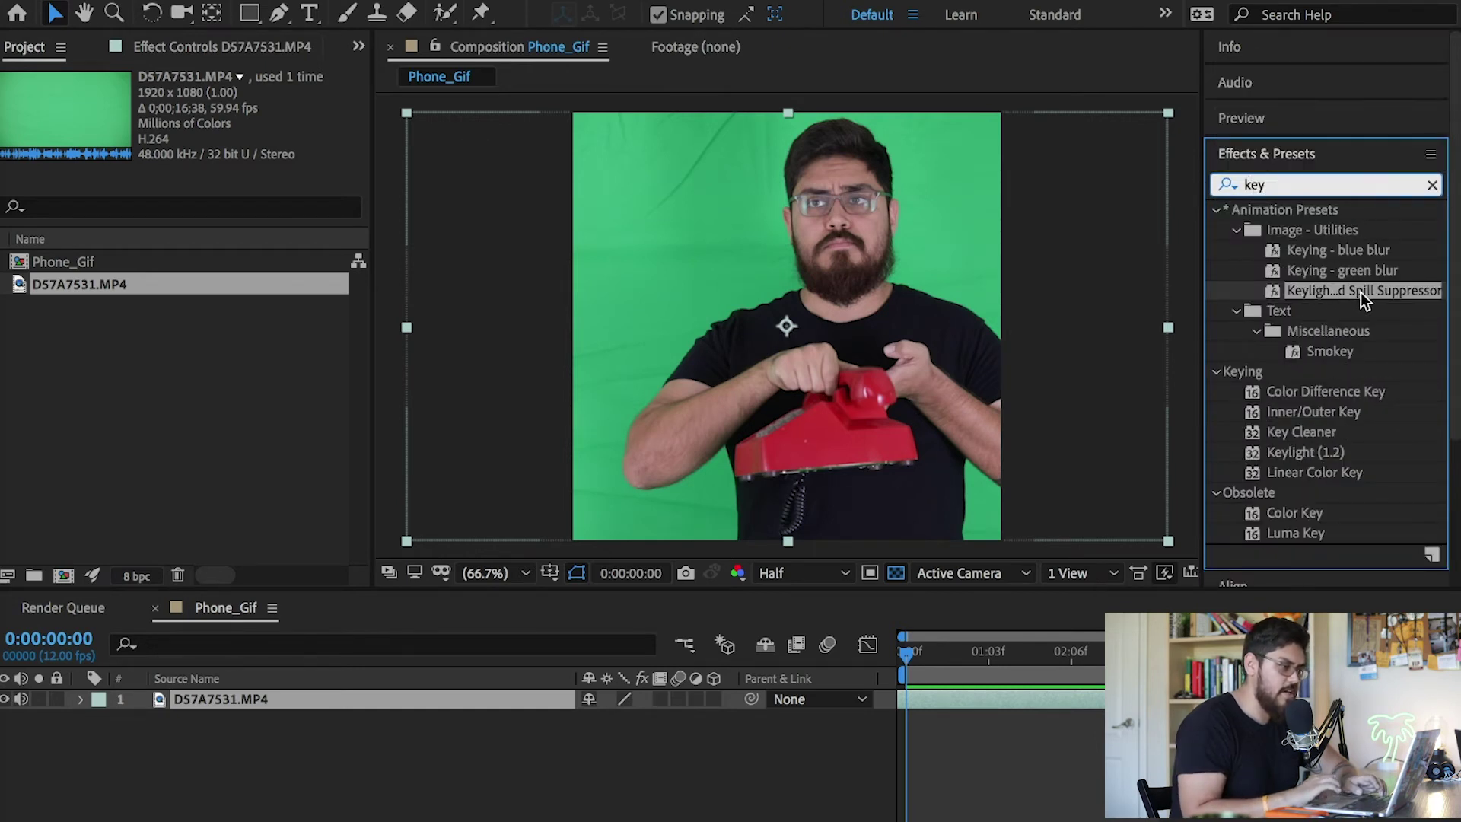
drag(1361, 293, 387, 701)
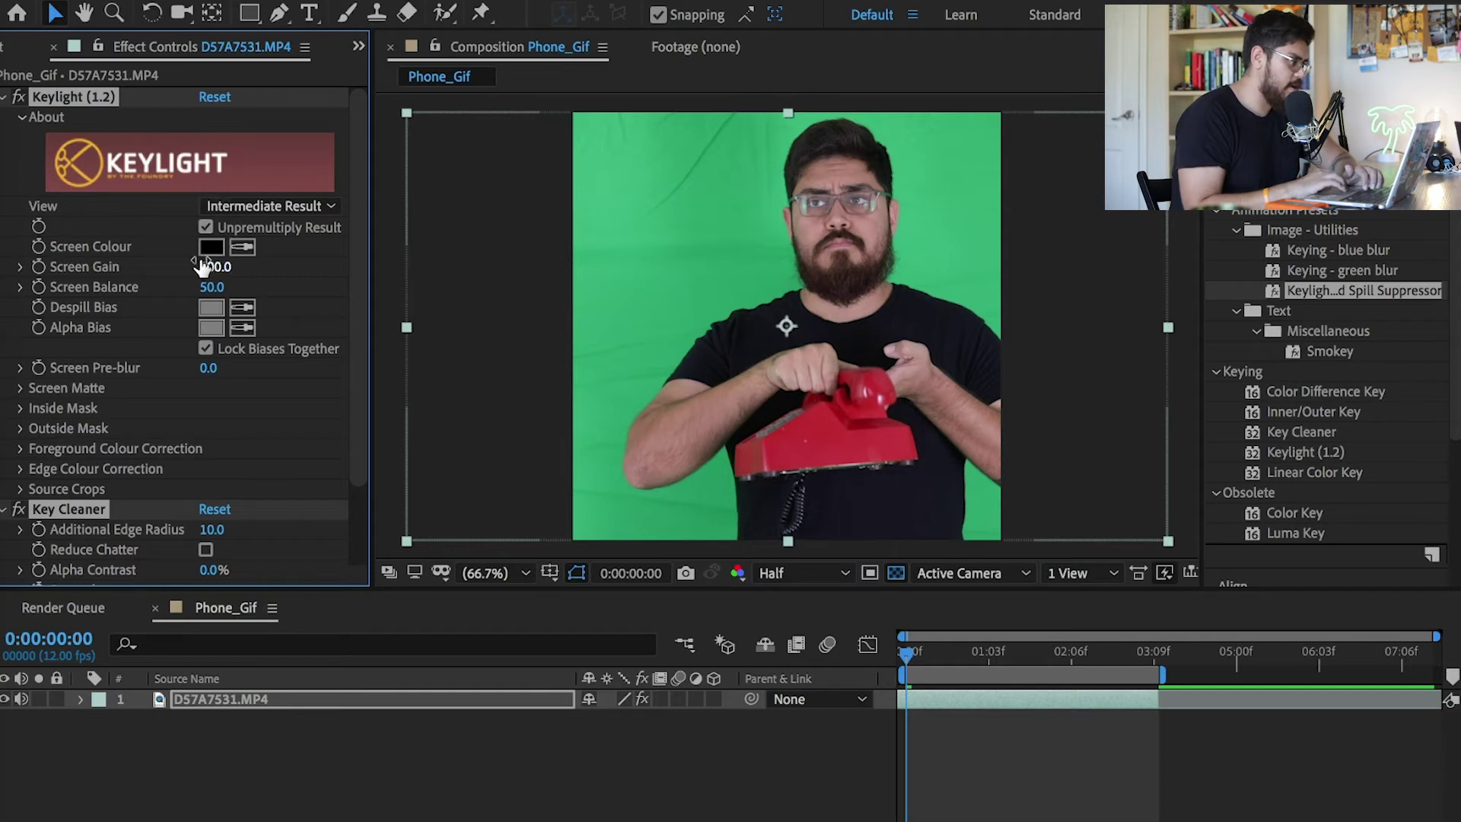
- Sample the green backdrop as Keylight's Screen Colour, then move to the phone-raised frame
click(248, 249)
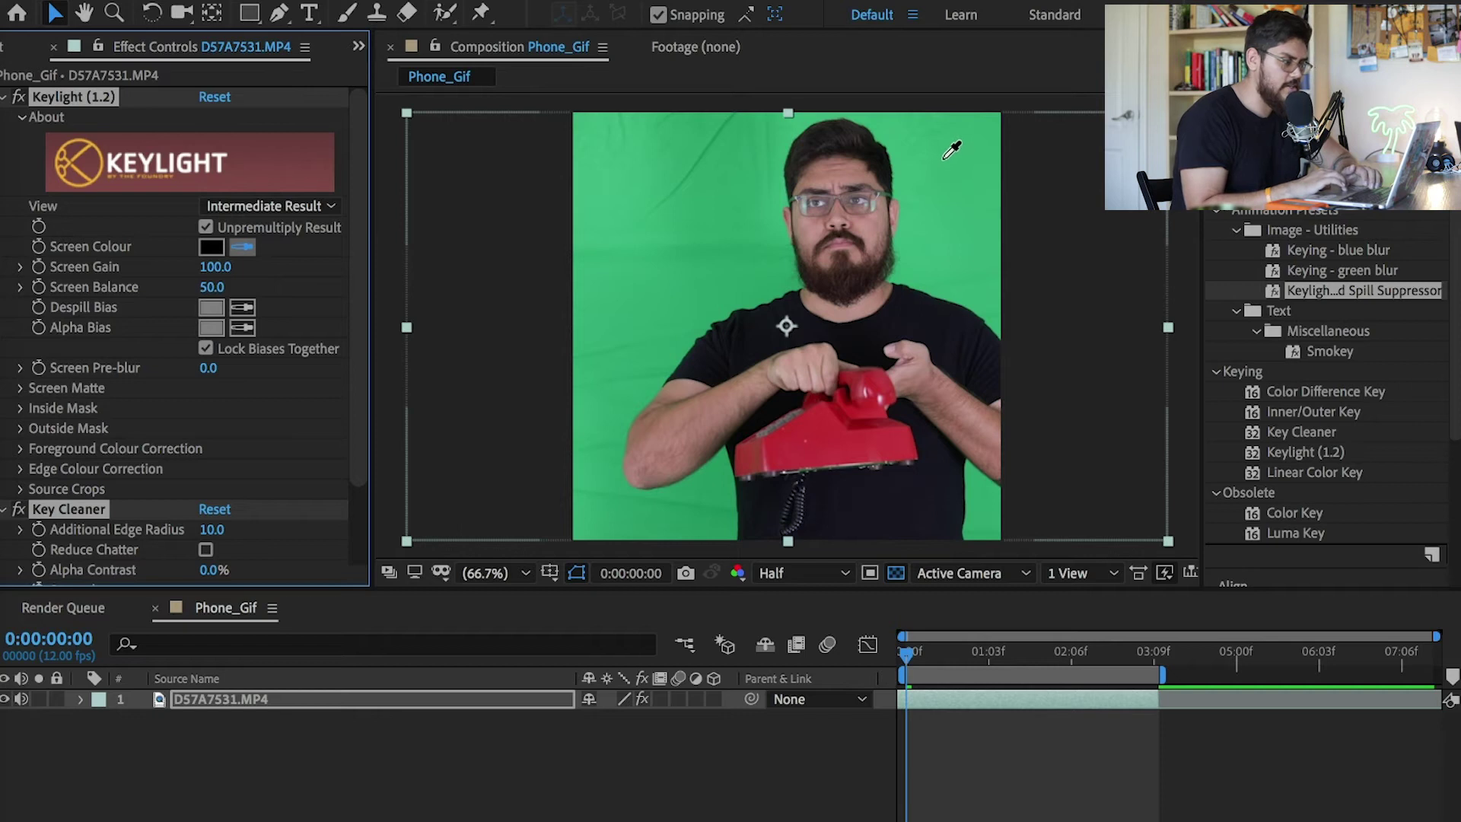
click(945, 161)
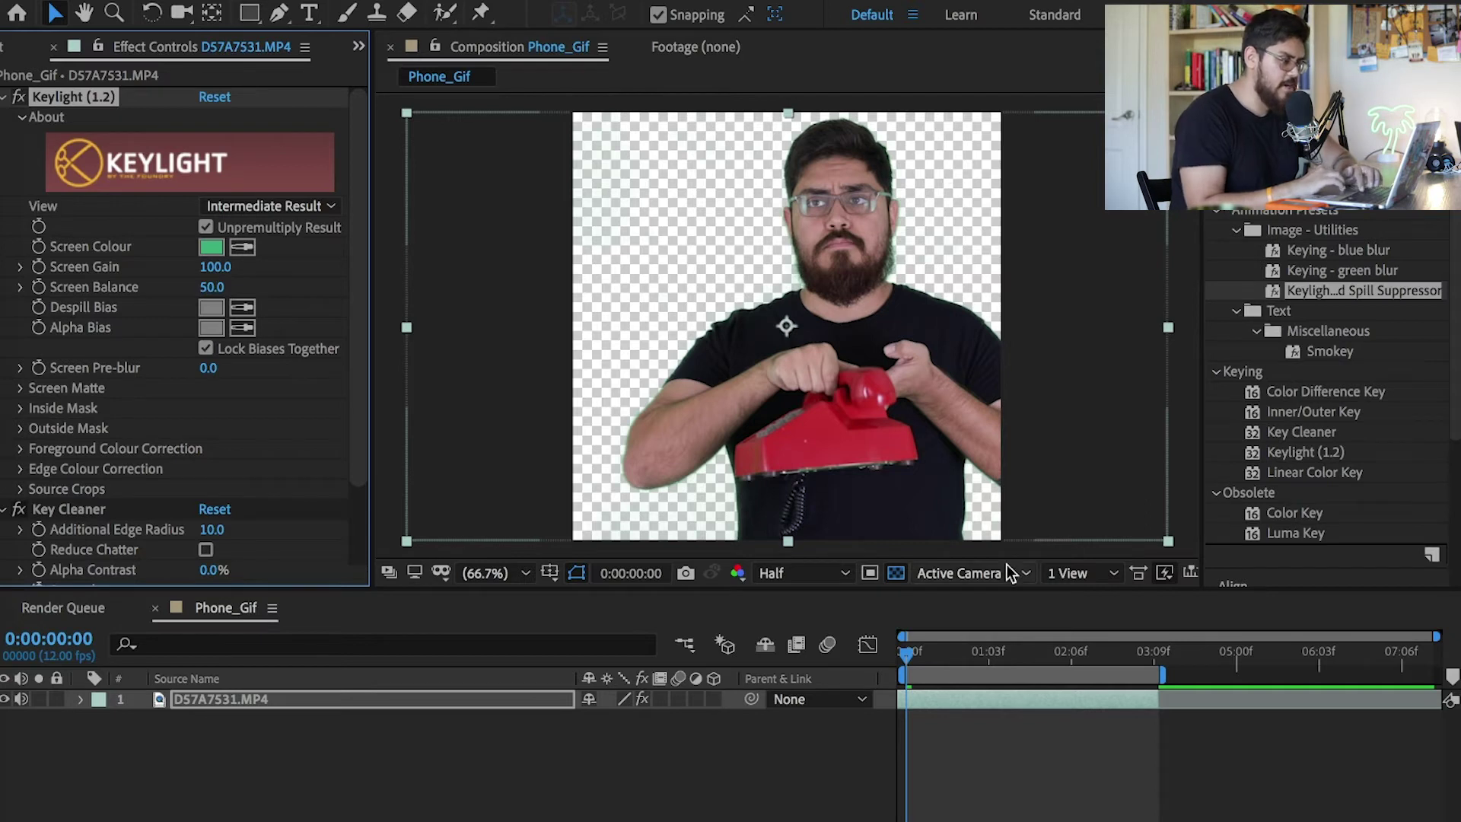
drag(924, 660, 994, 654)
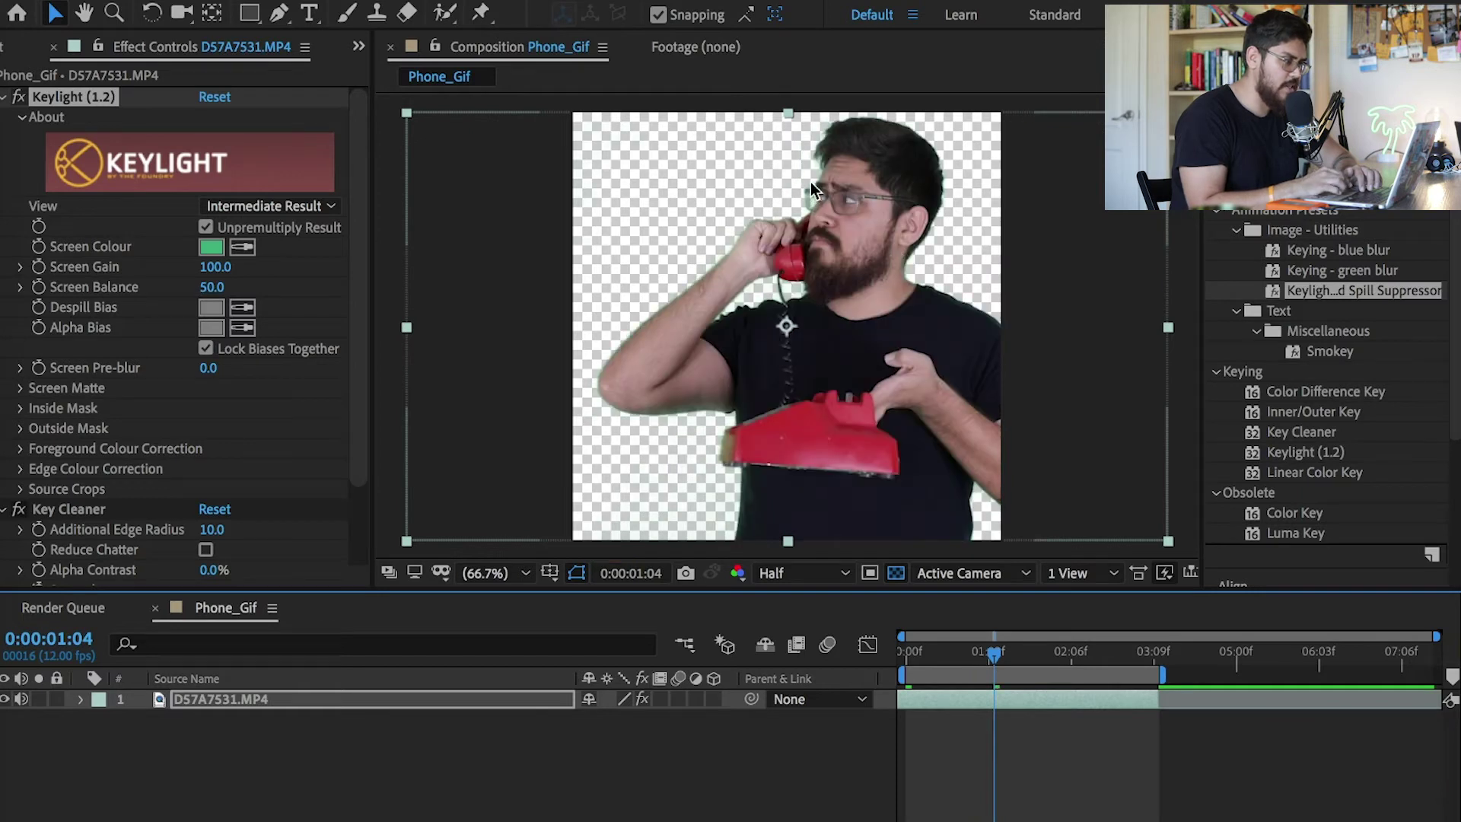
scroll(813, 206, up, 4)
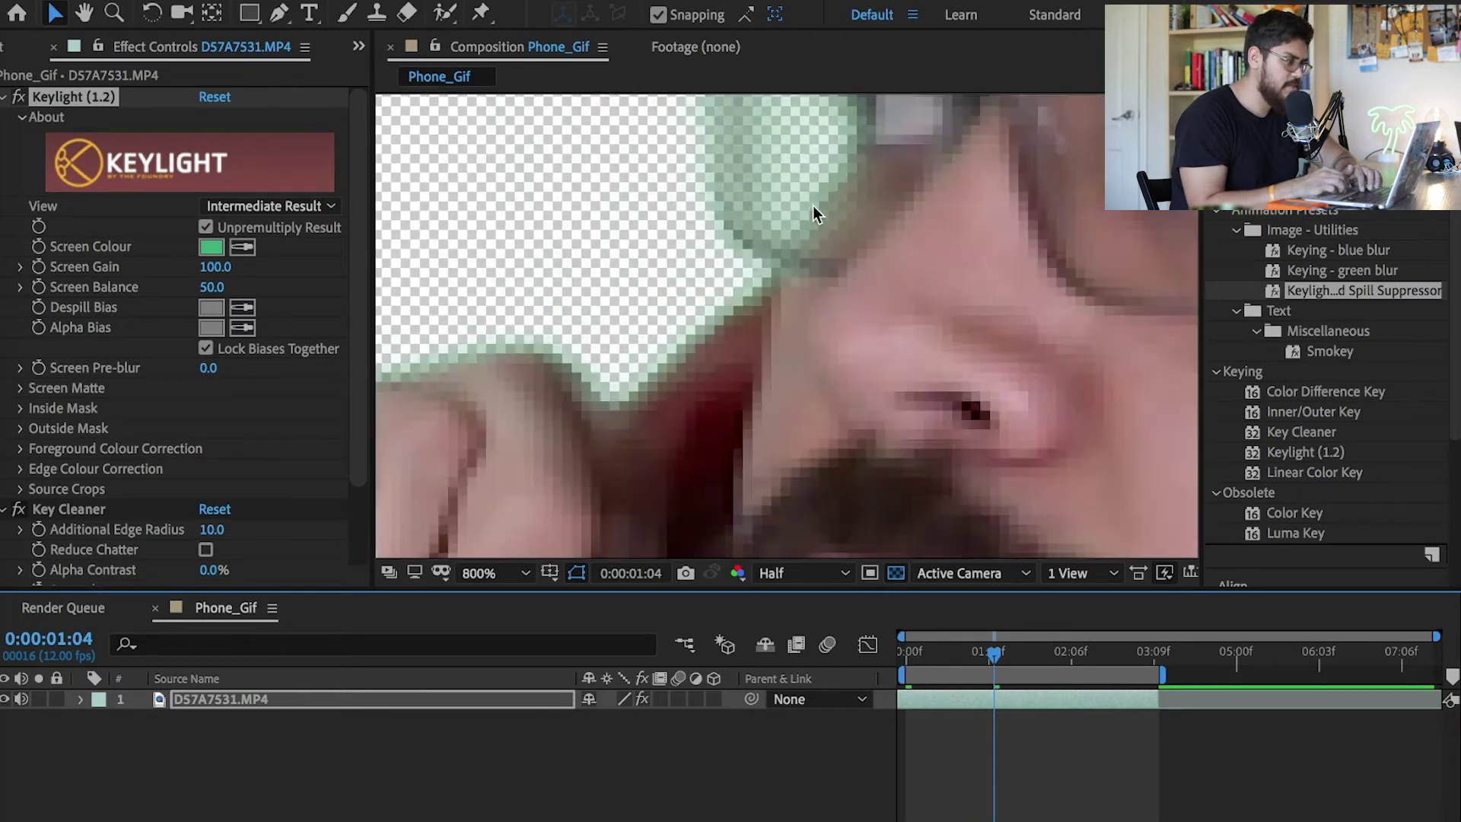
scroll(813, 205, down, 4)
drag(801, 166, 800, 262)
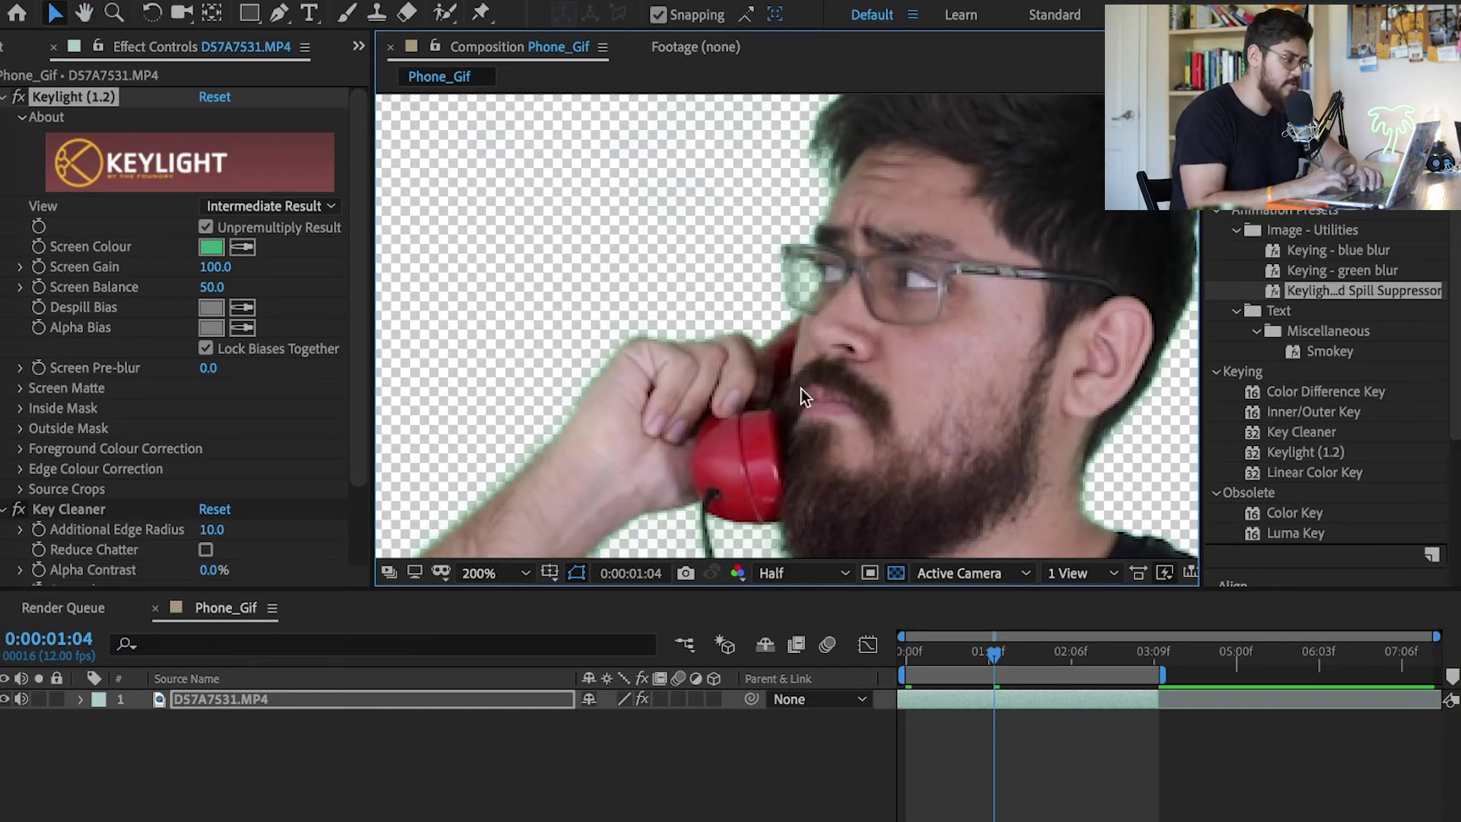
click(523, 573)
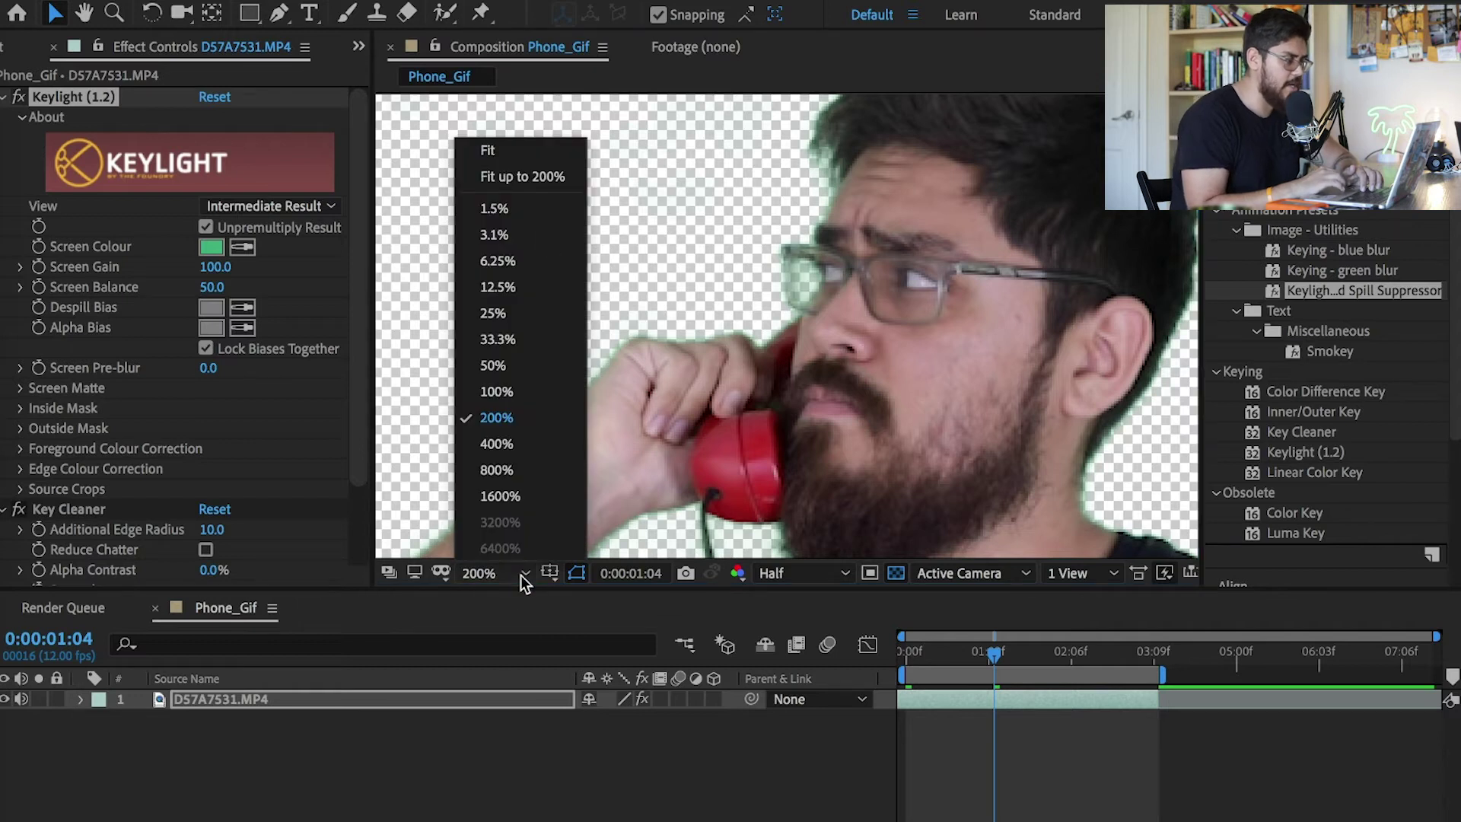
click(531, 146)
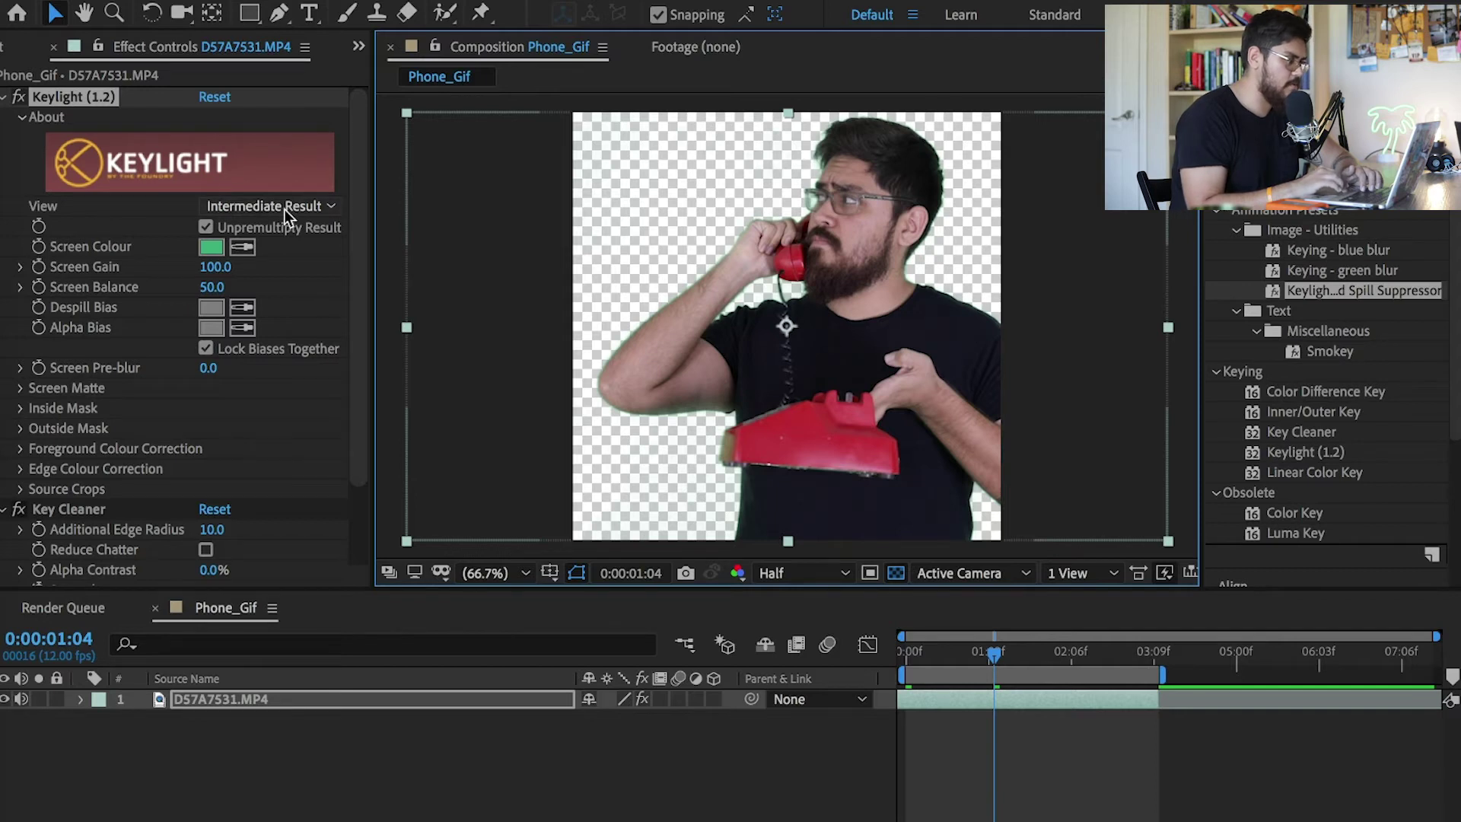
click(315, 208)
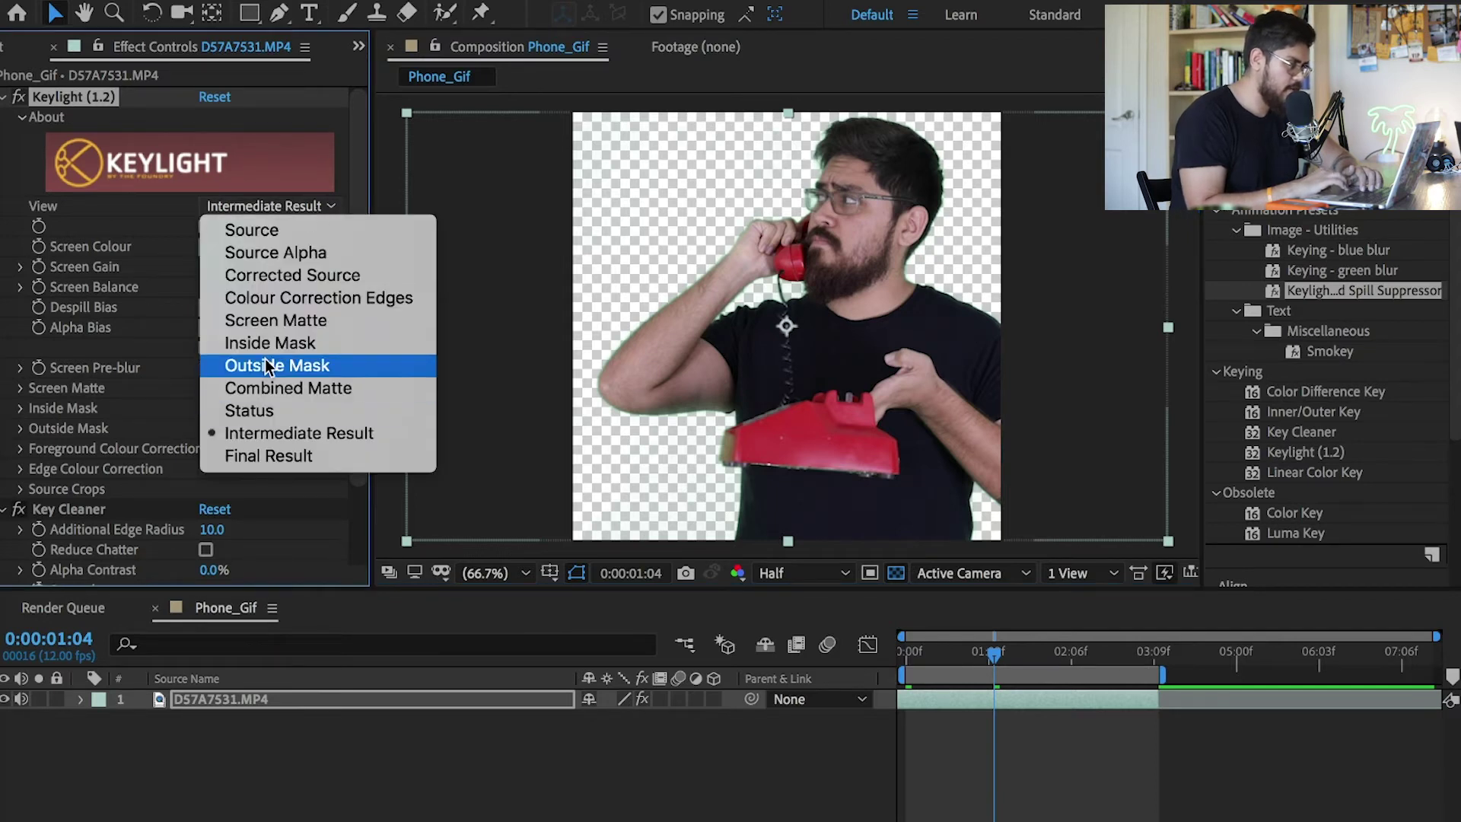
- Switch Keylight to Screen Matte view and set Clip Black to 23 and Clip White to 79
click(288, 325)
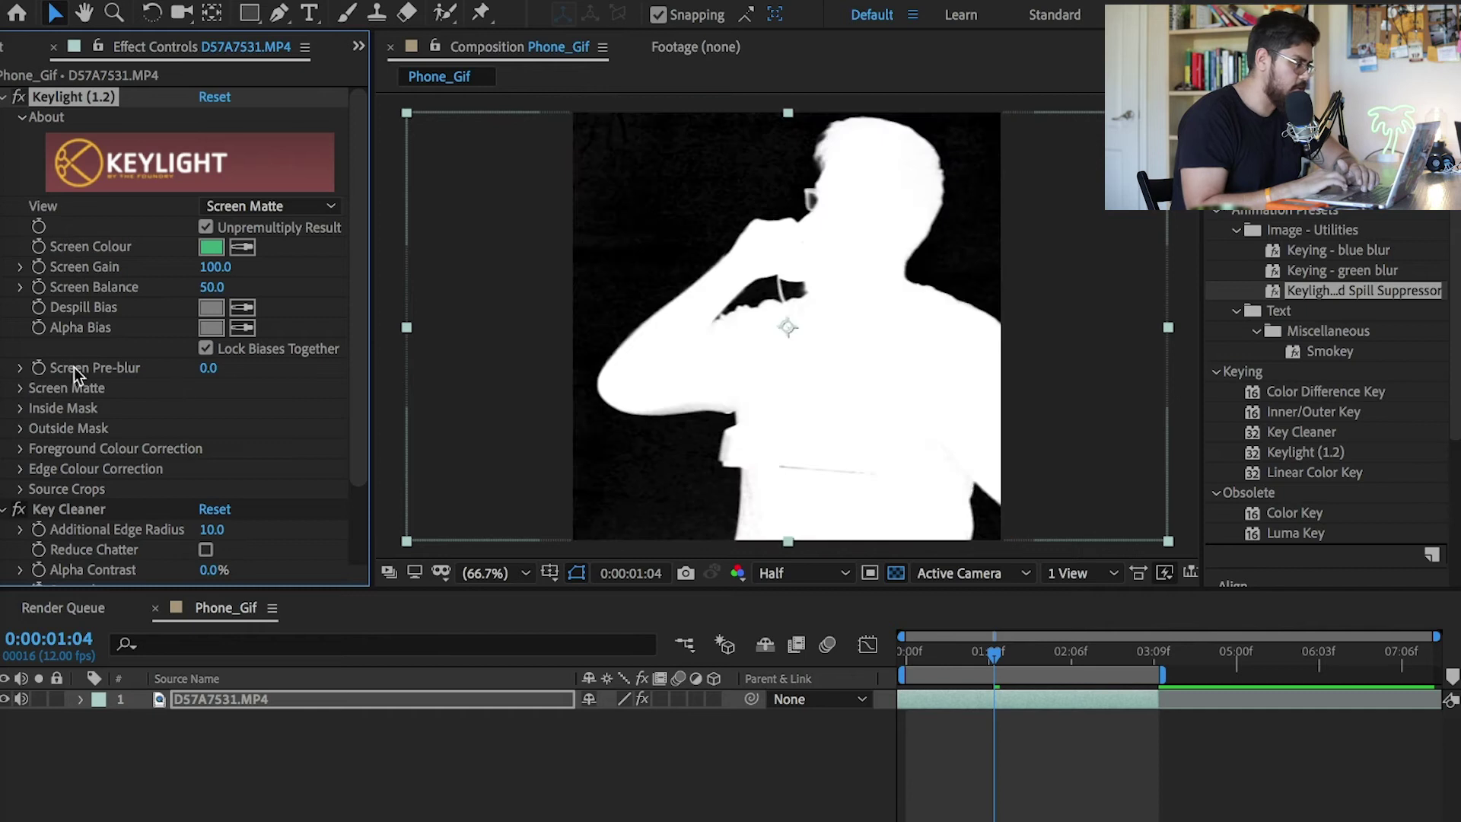
click(20, 389)
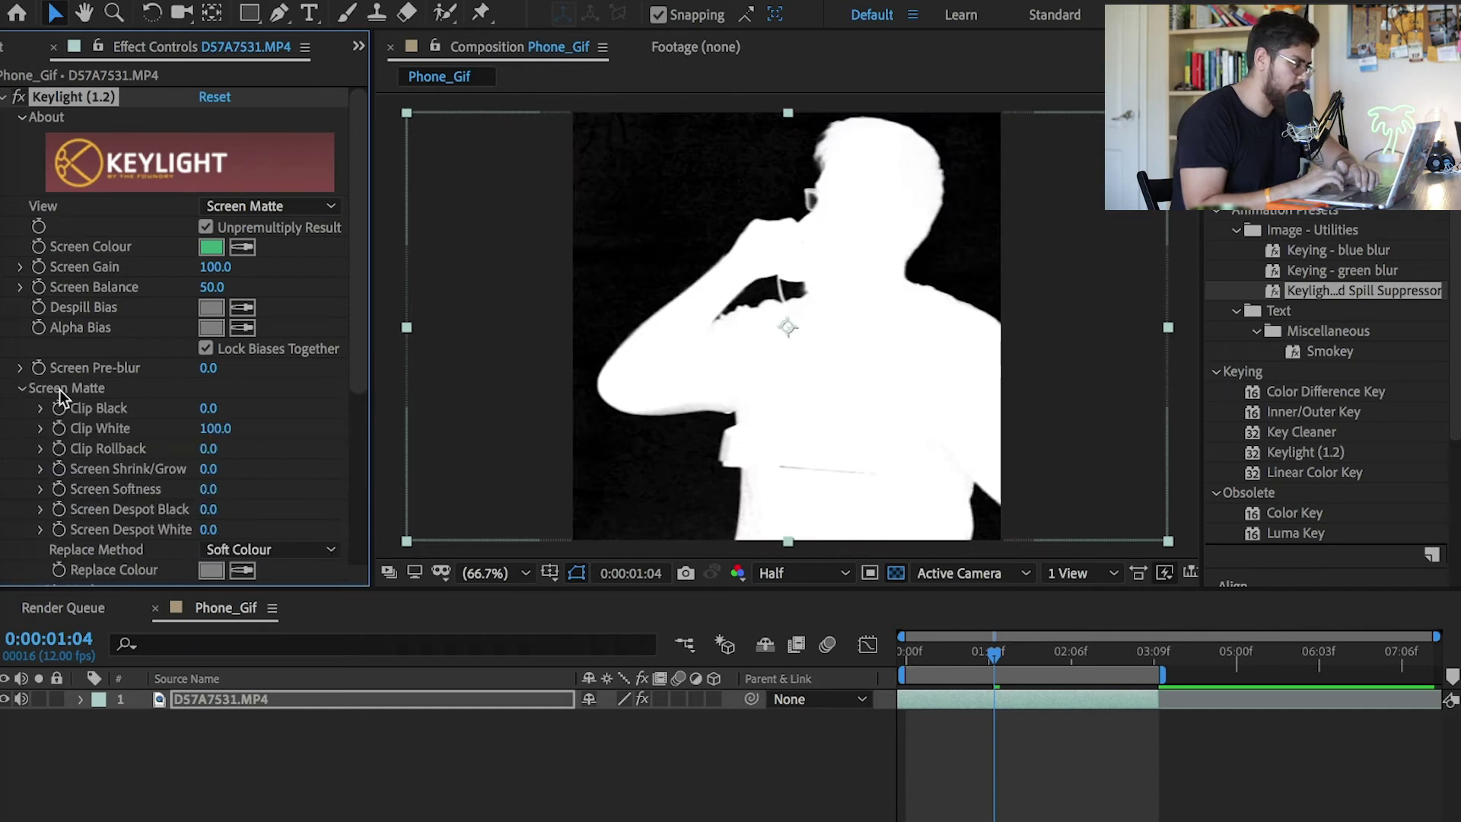
click(208, 408)
text(30)
key(Return)
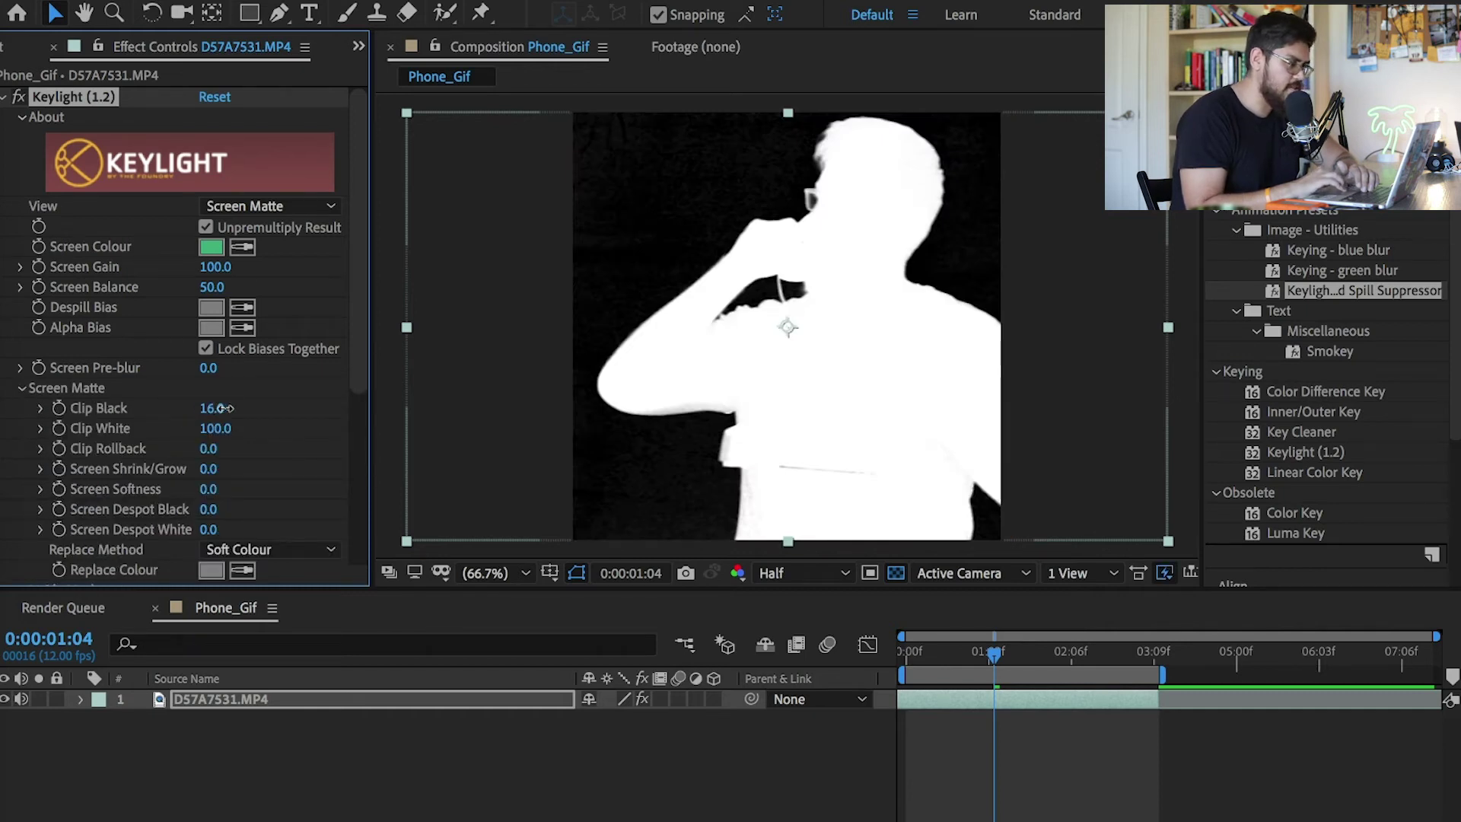
drag(240, 408, 232, 408)
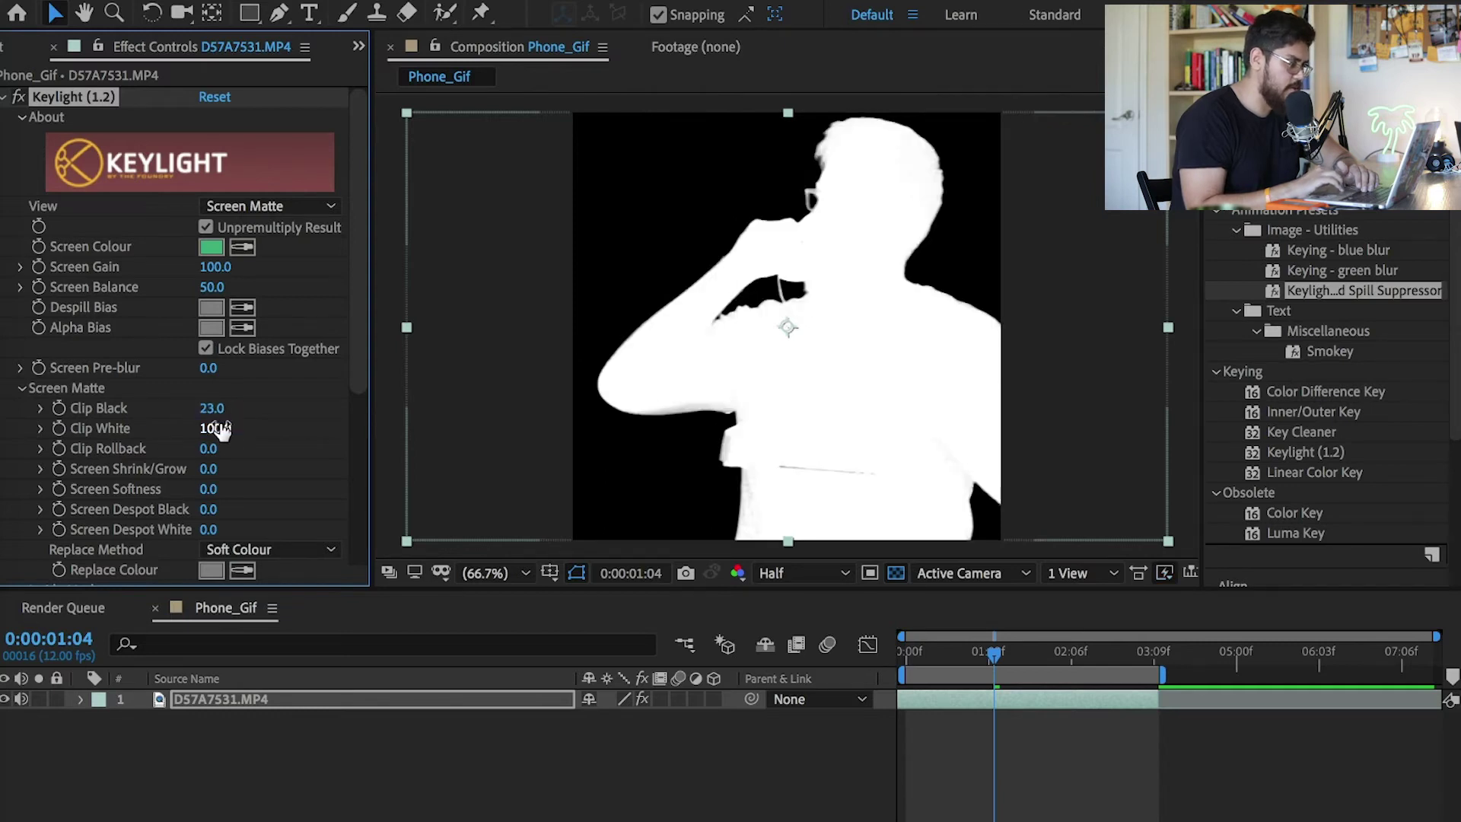
drag(220, 428, 198, 431)
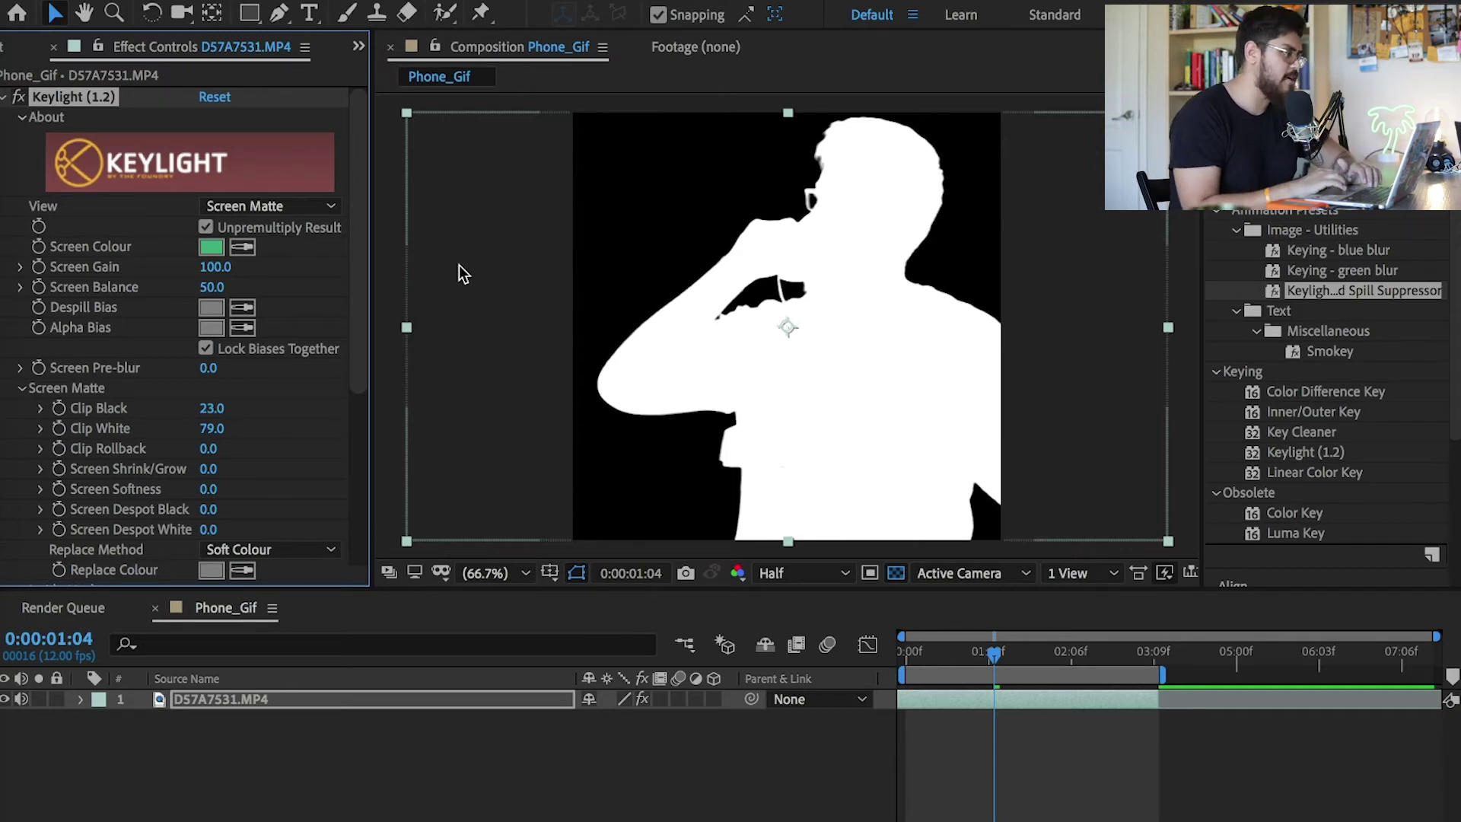
click(323, 208)
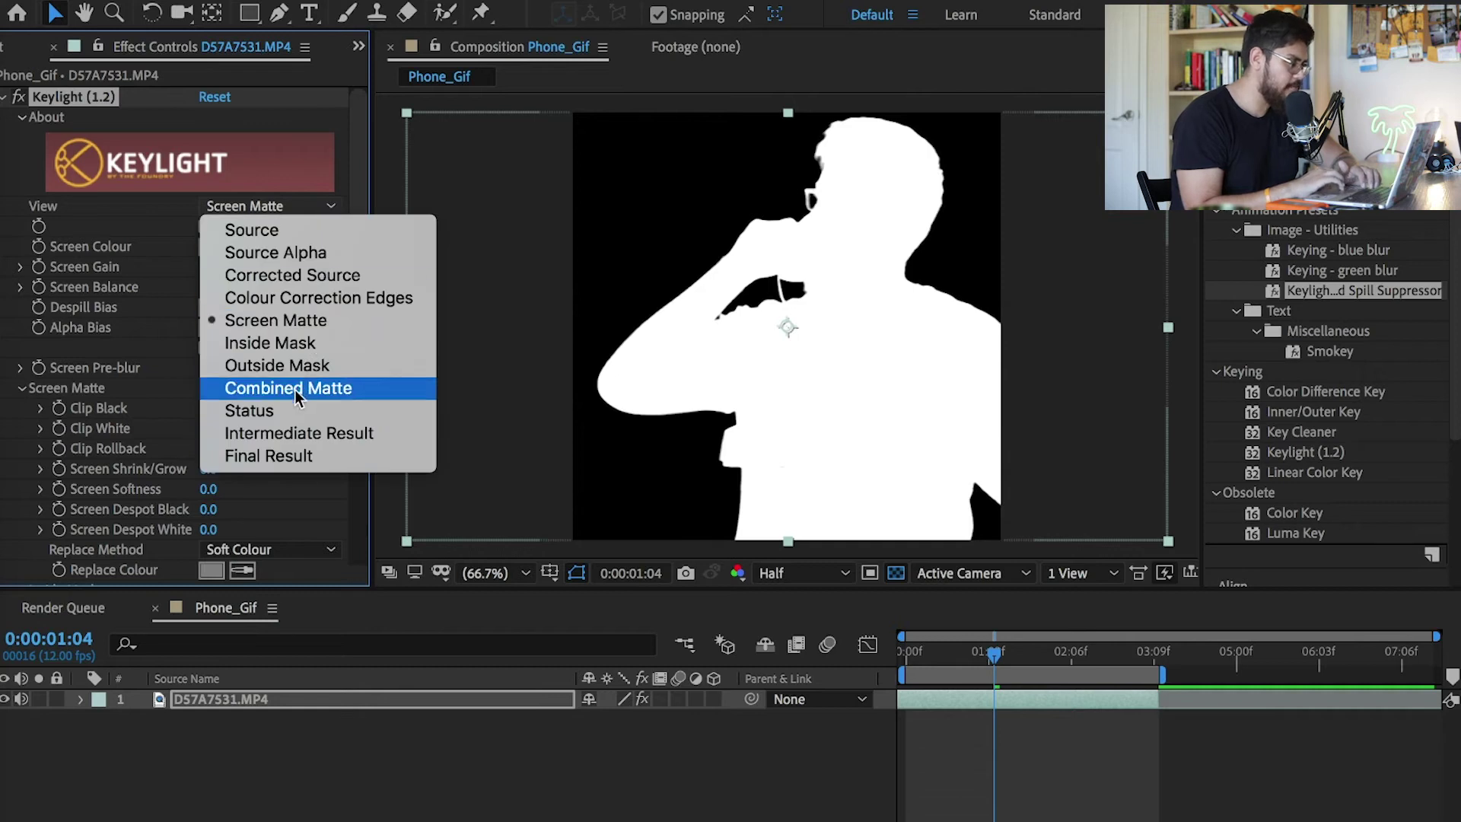
click(286, 432)
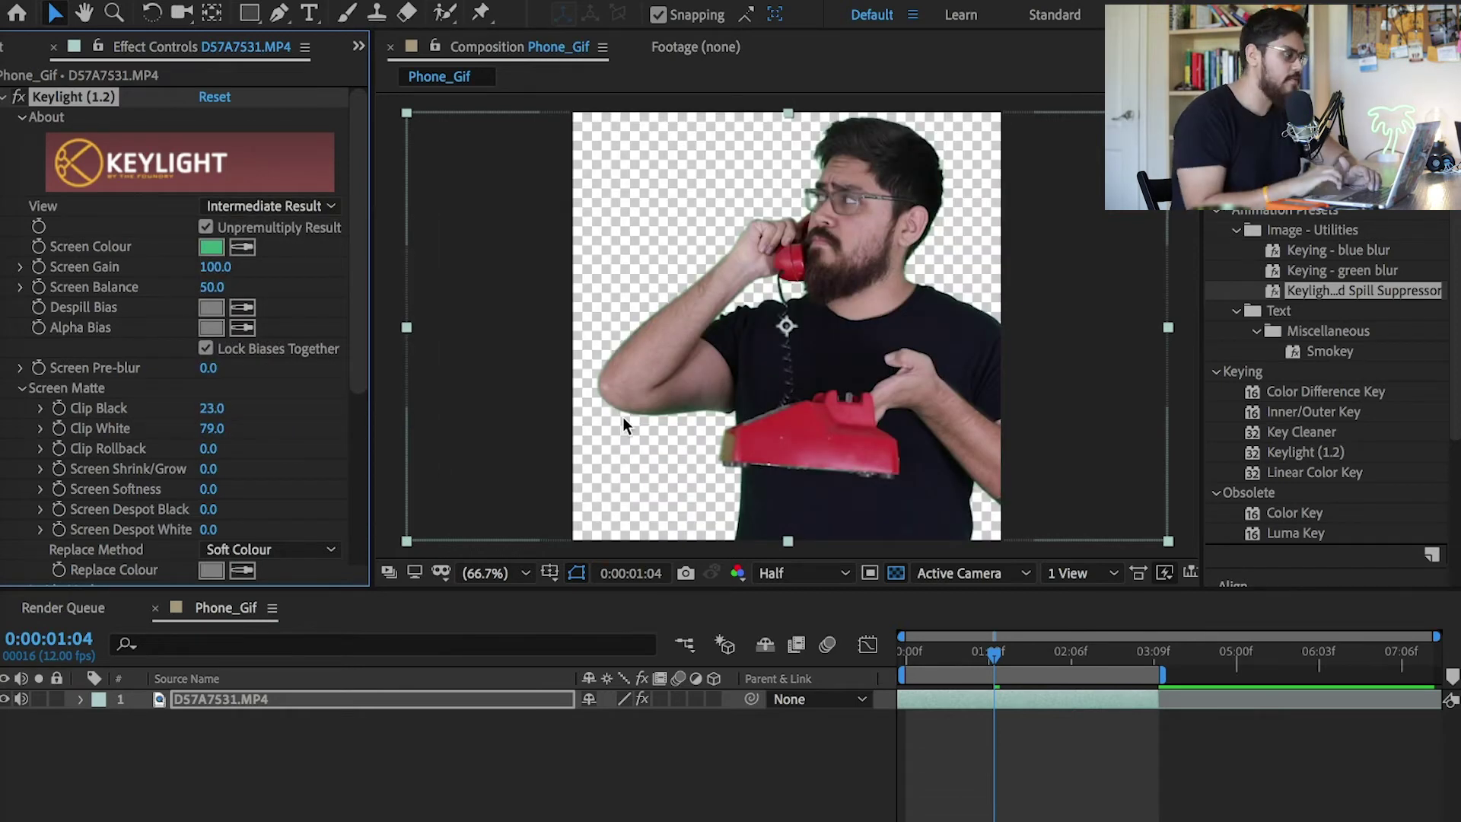
scroll(315, 440, down, 5)
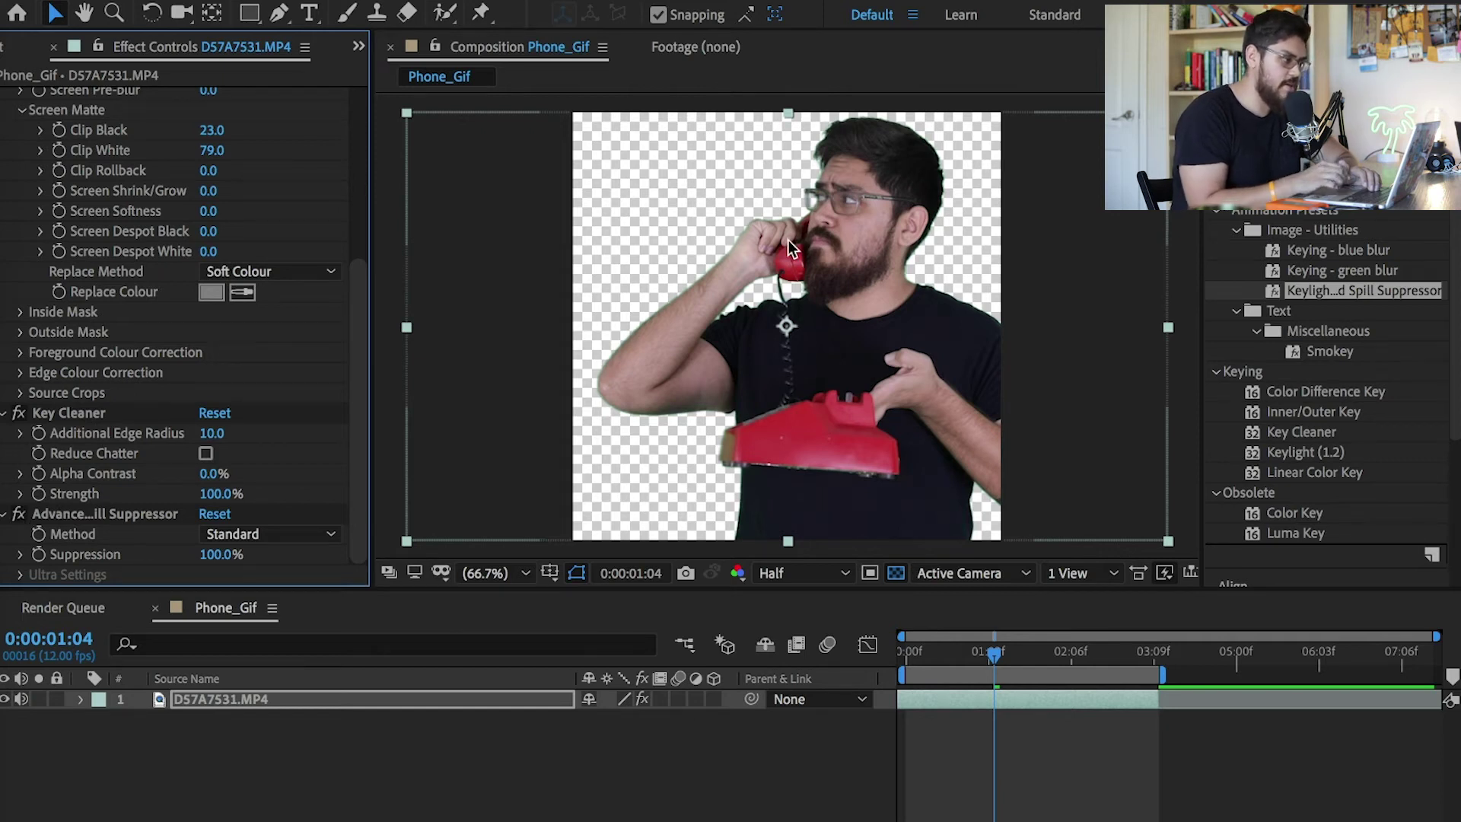
scroll(788, 241, up, 6)
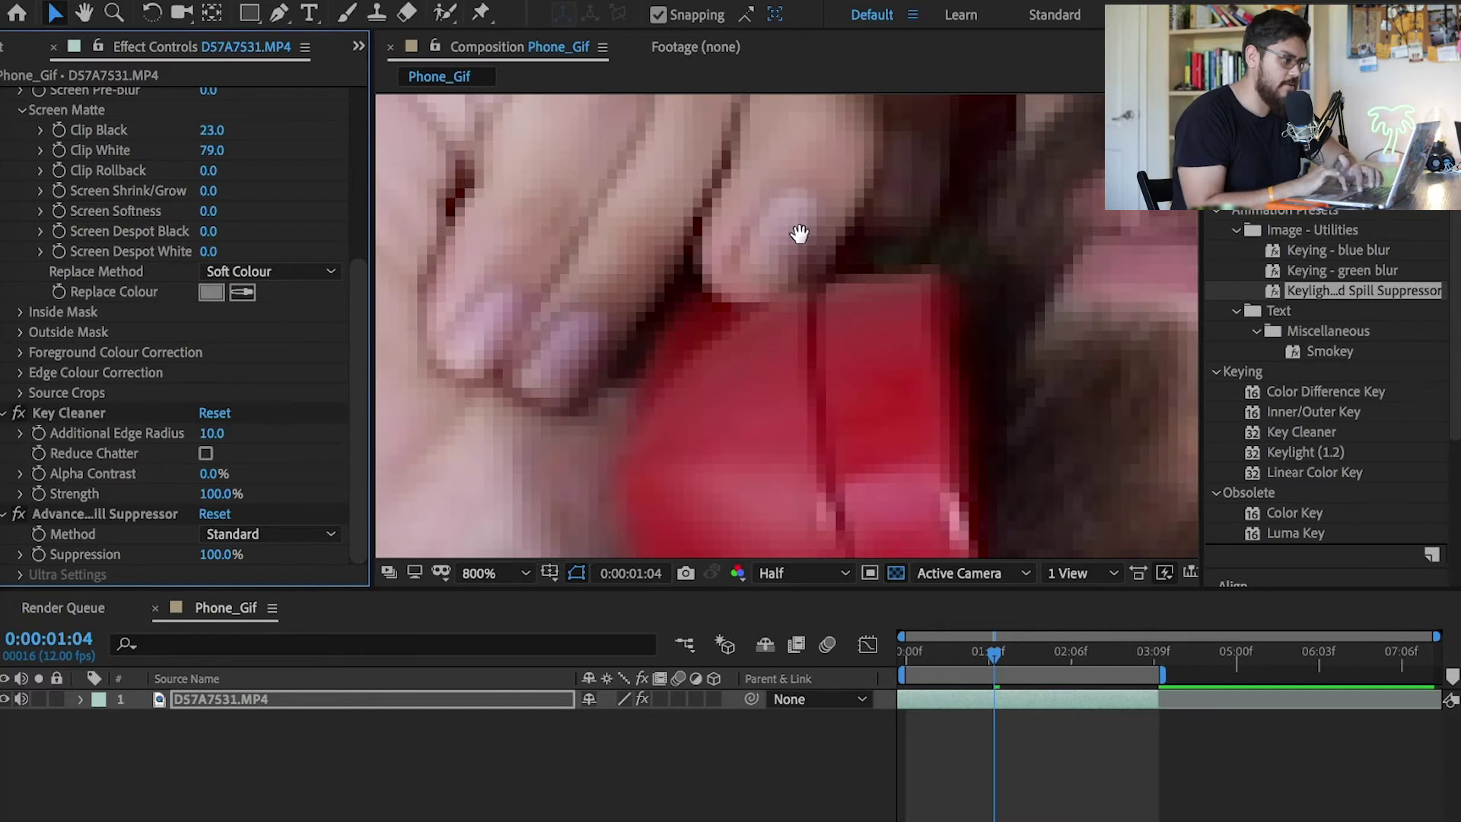
key(h)
drag(799, 235, 837, 357)
drag(946, 297, 721, 486)
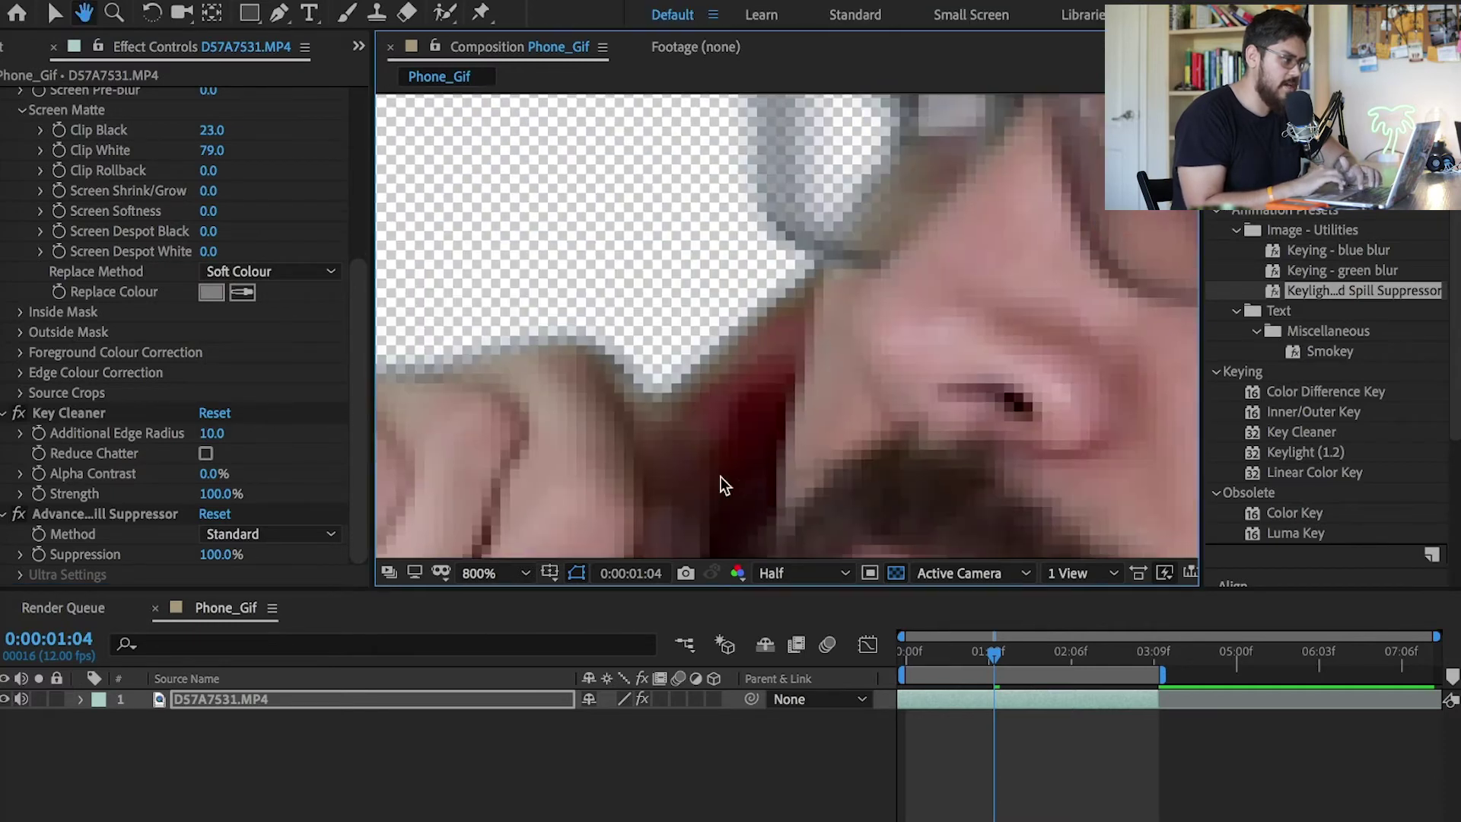
drag(829, 277, 704, 434)
key(v)
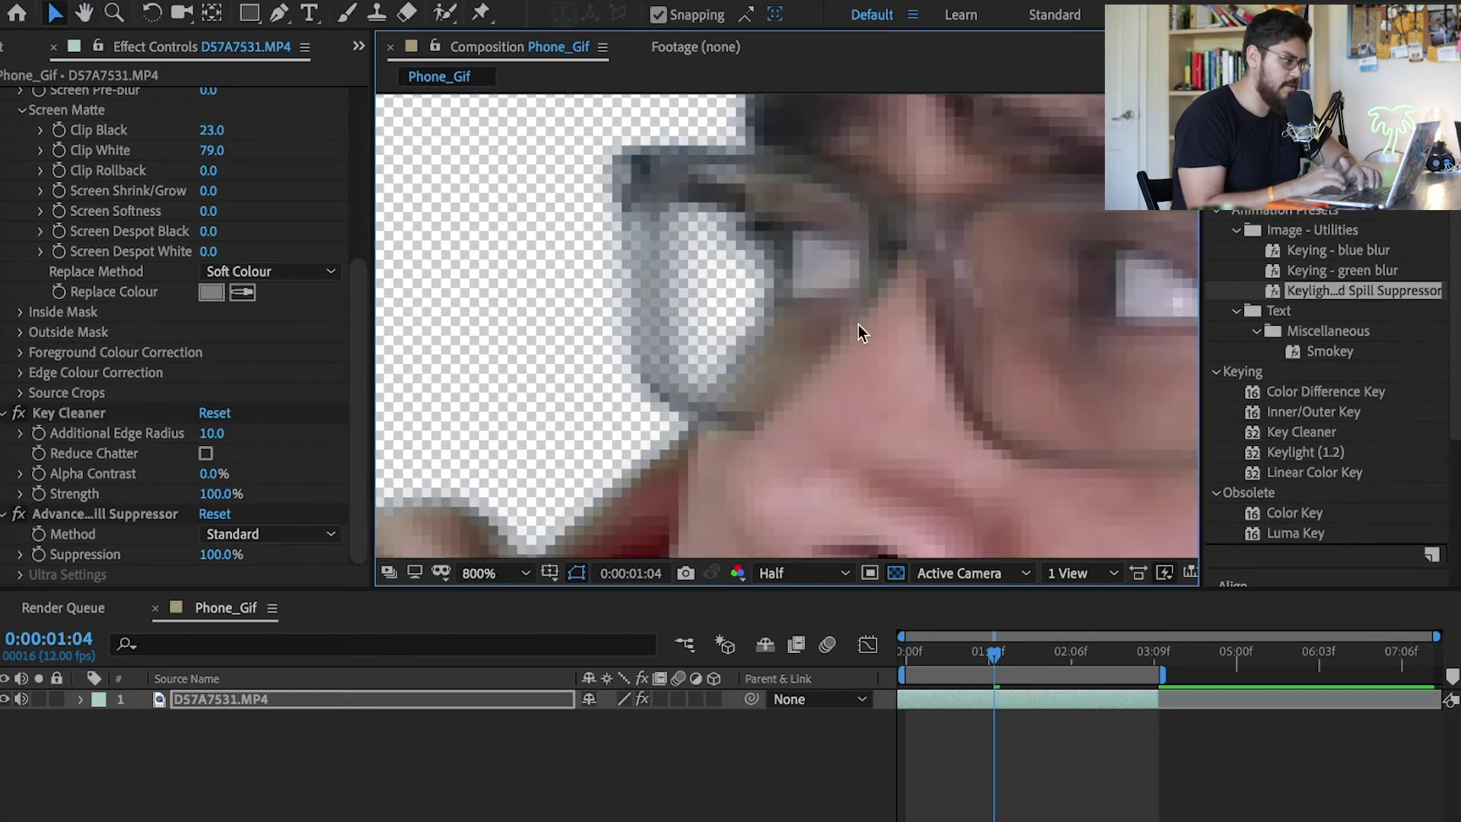
click(523, 571)
click(531, 146)
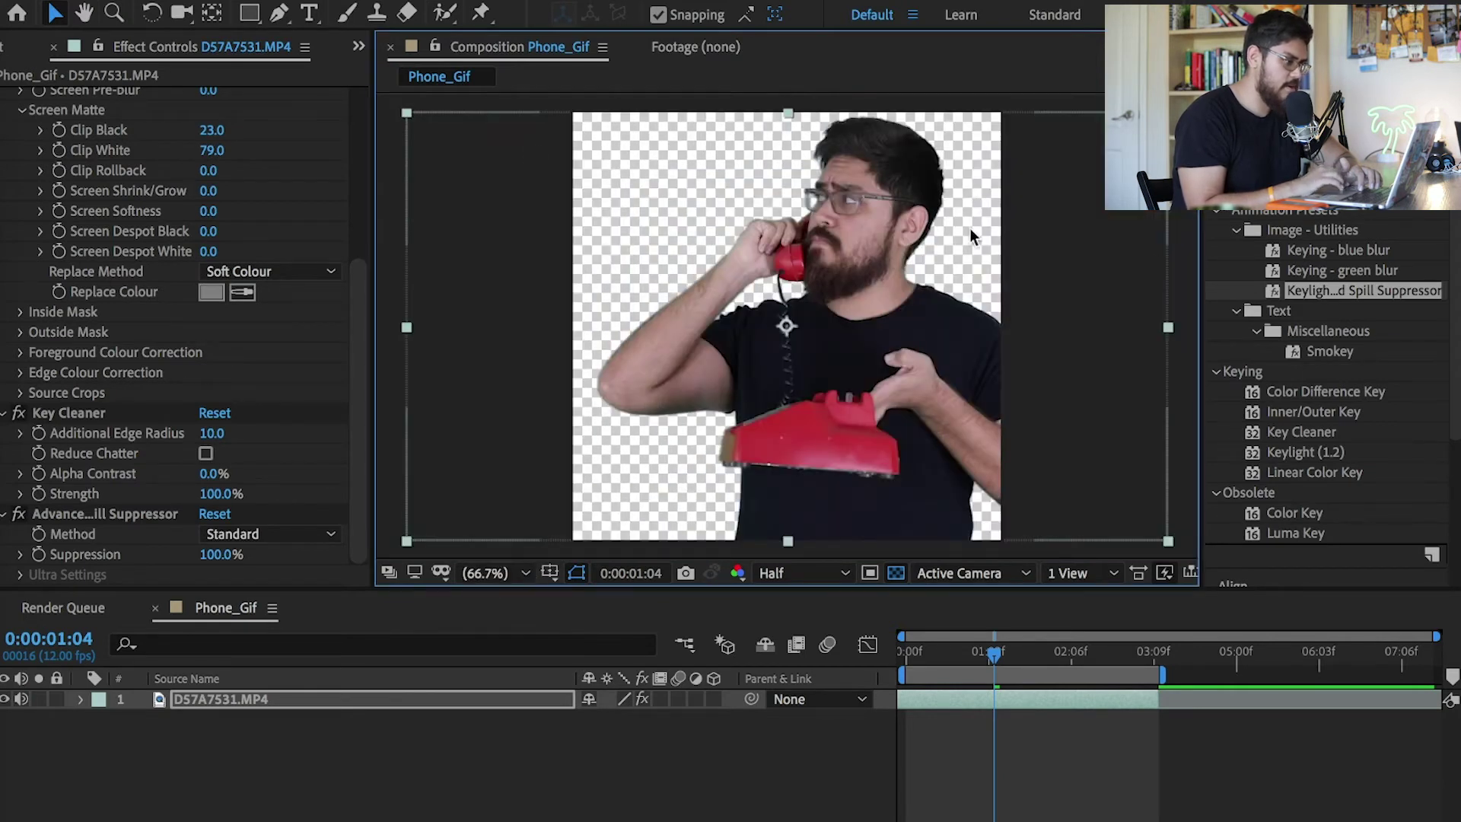
drag(923, 654, 869, 660)
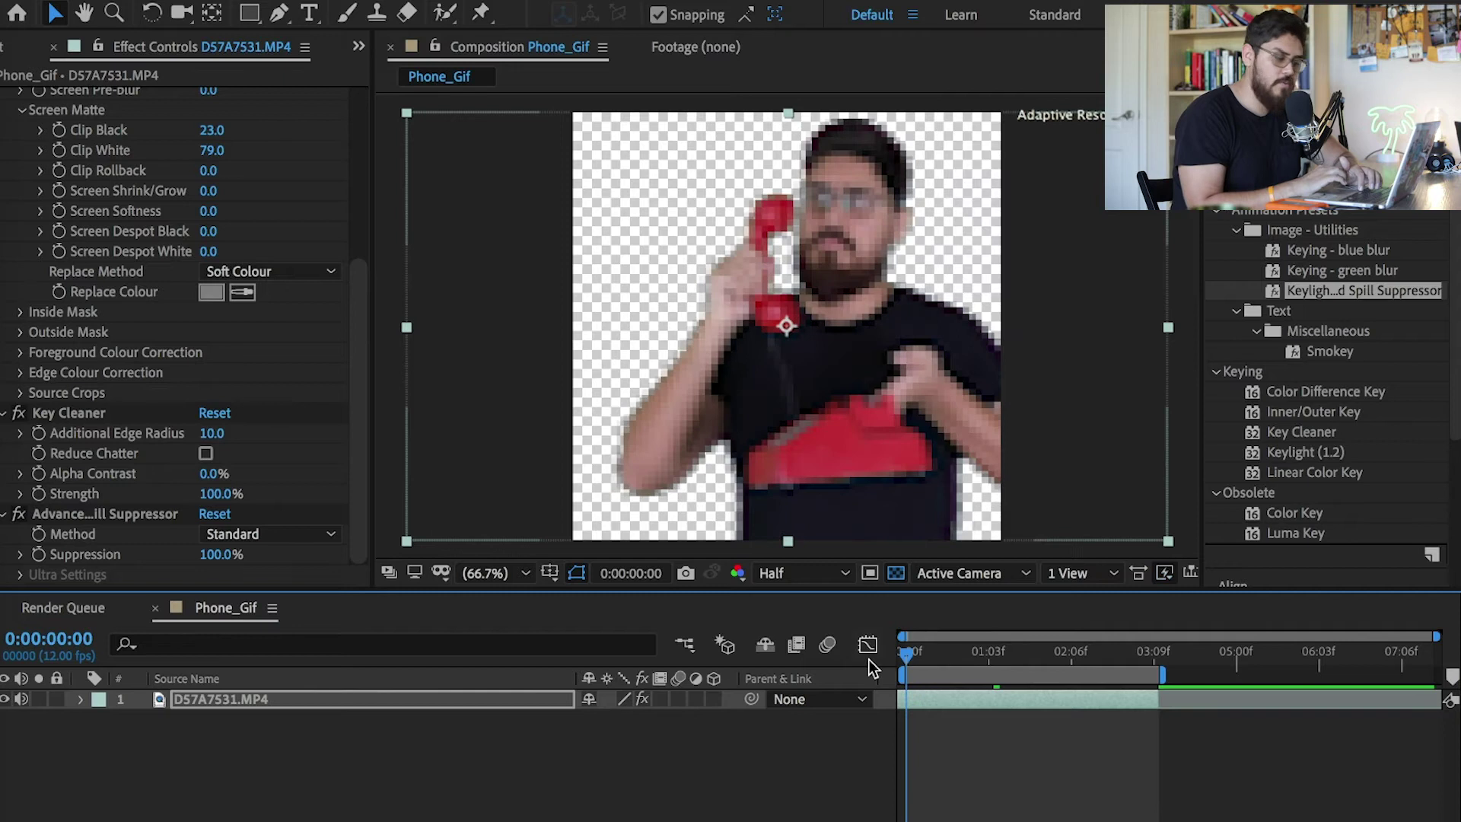
- Preview the keyed clip and step through frames to find where the footage ends
key(space)
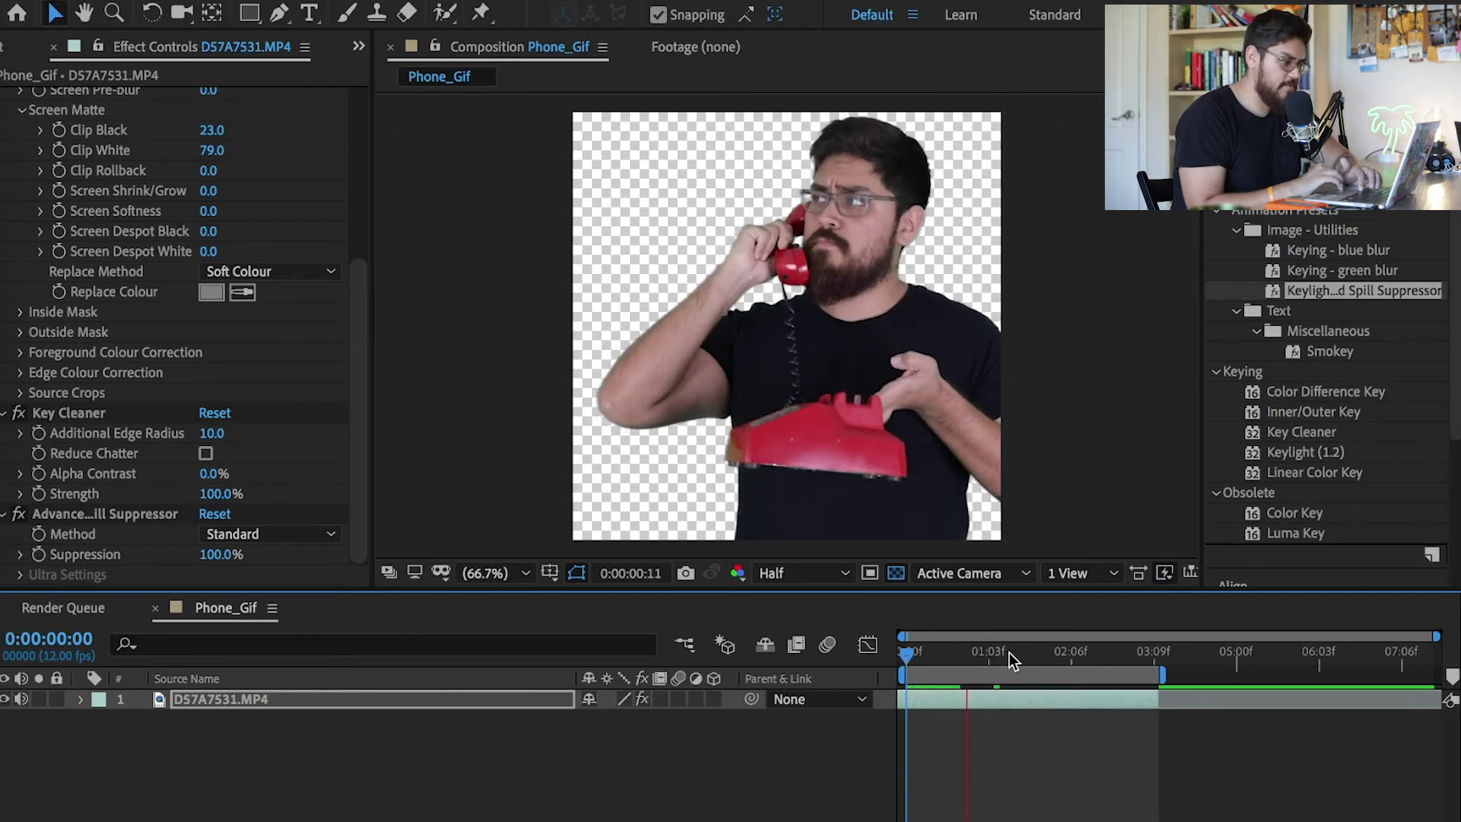
drag(998, 654, 1153, 656)
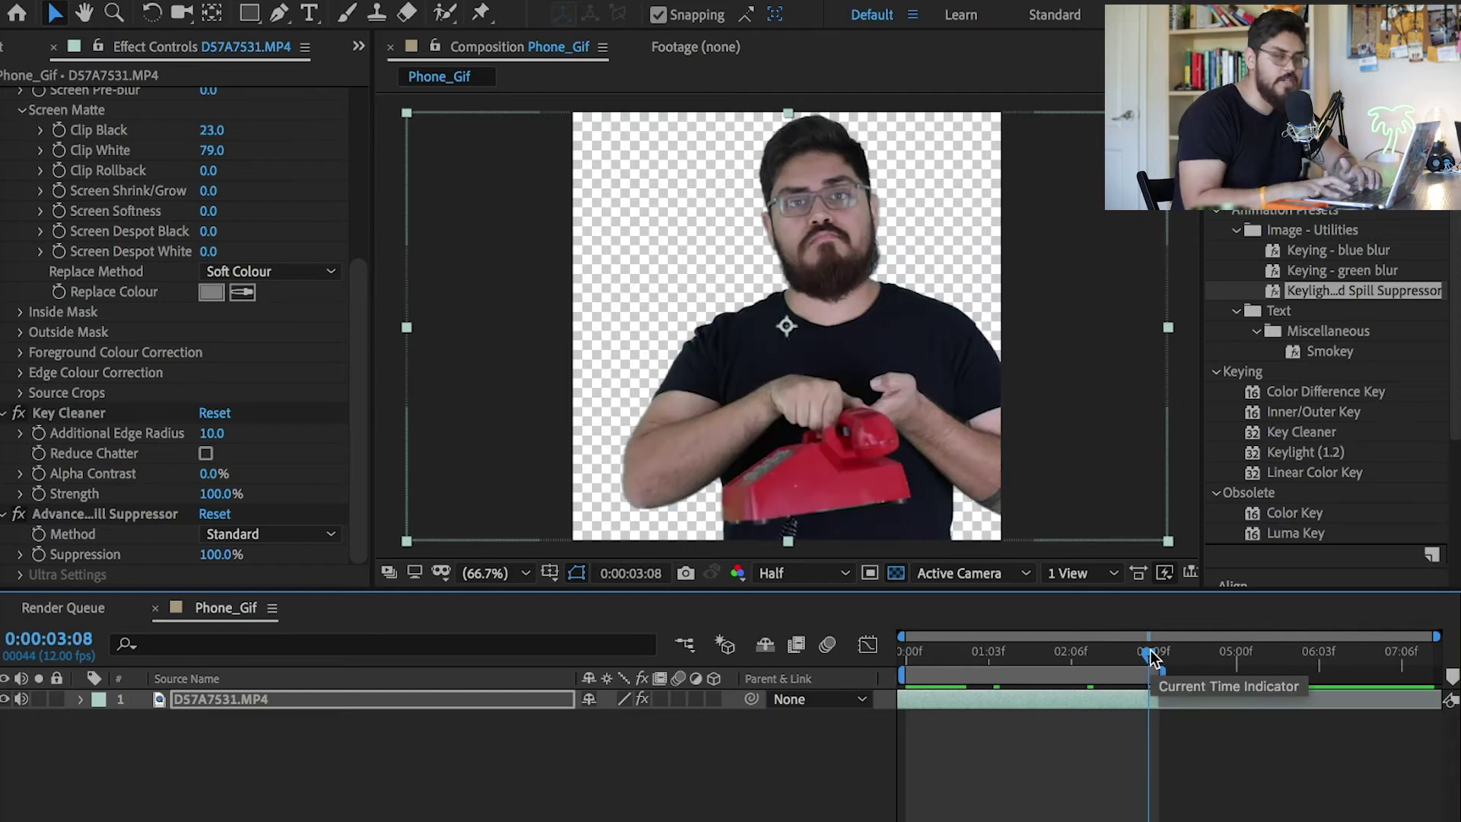
key(Page_Down)
key(Page_Down)
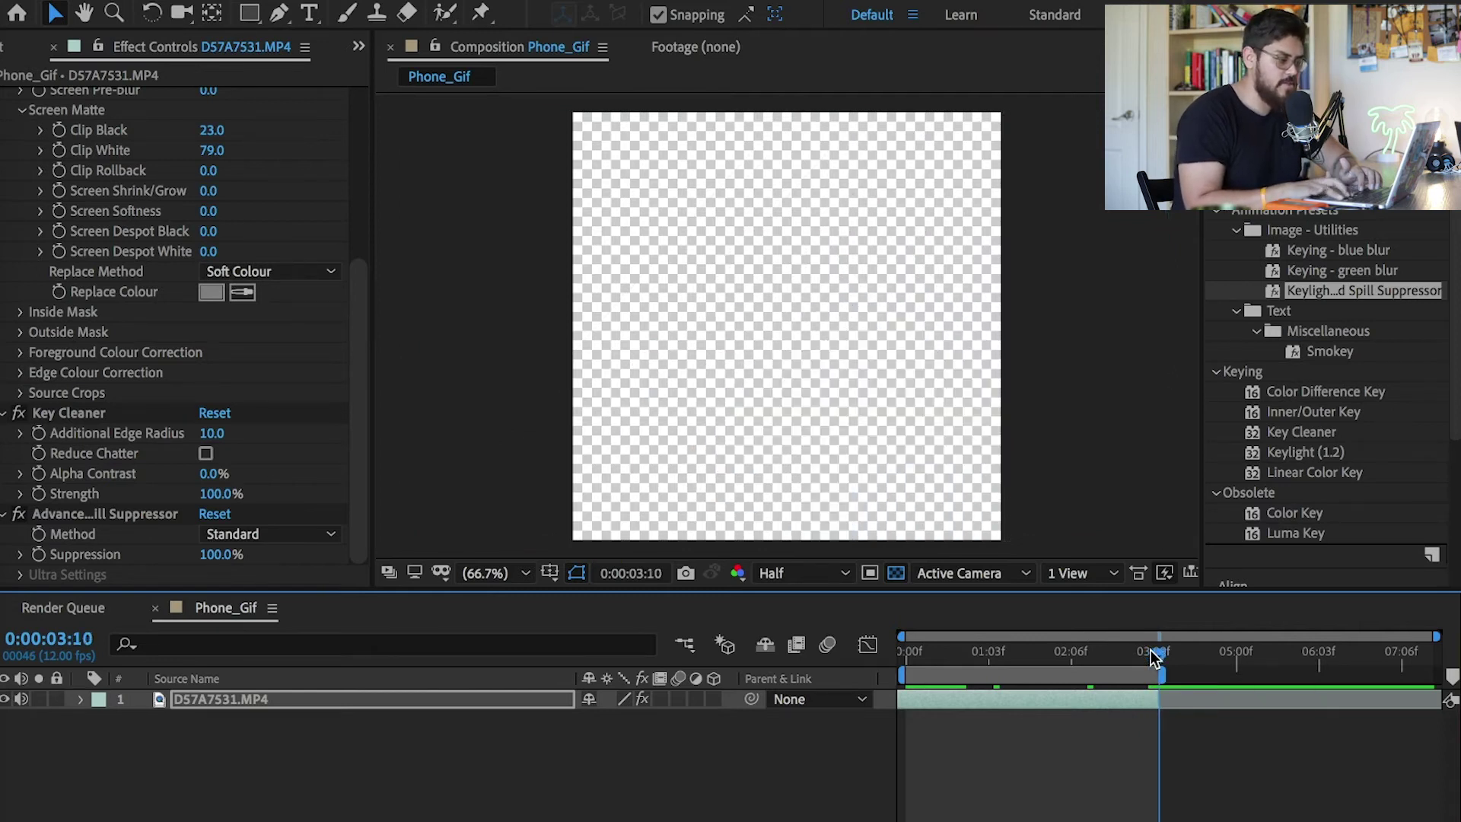
key(Page_Up)
key(Page_Down)
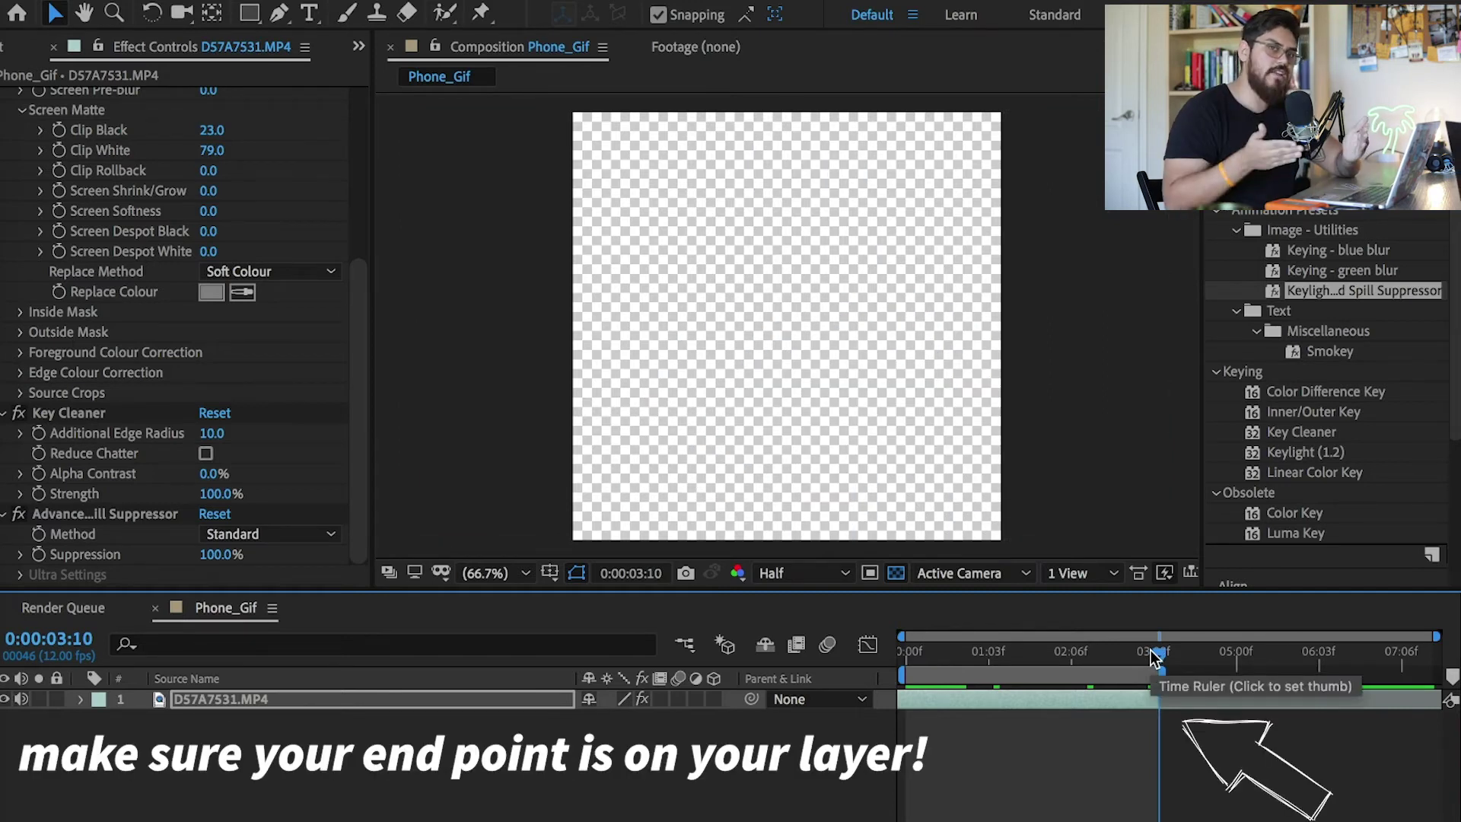
key(n)
drag(1067, 661, 1113, 655)
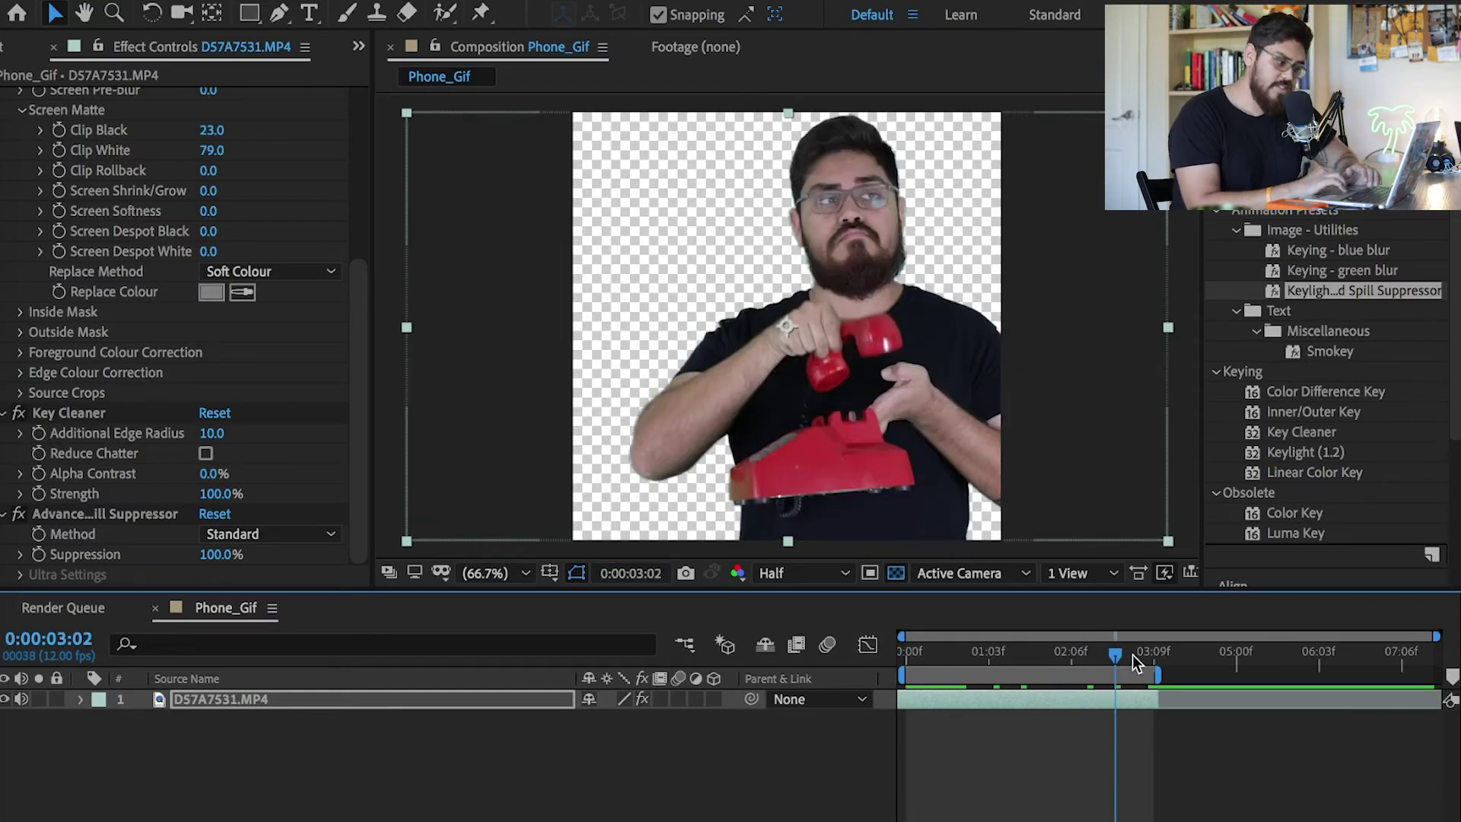
click(1132, 655)
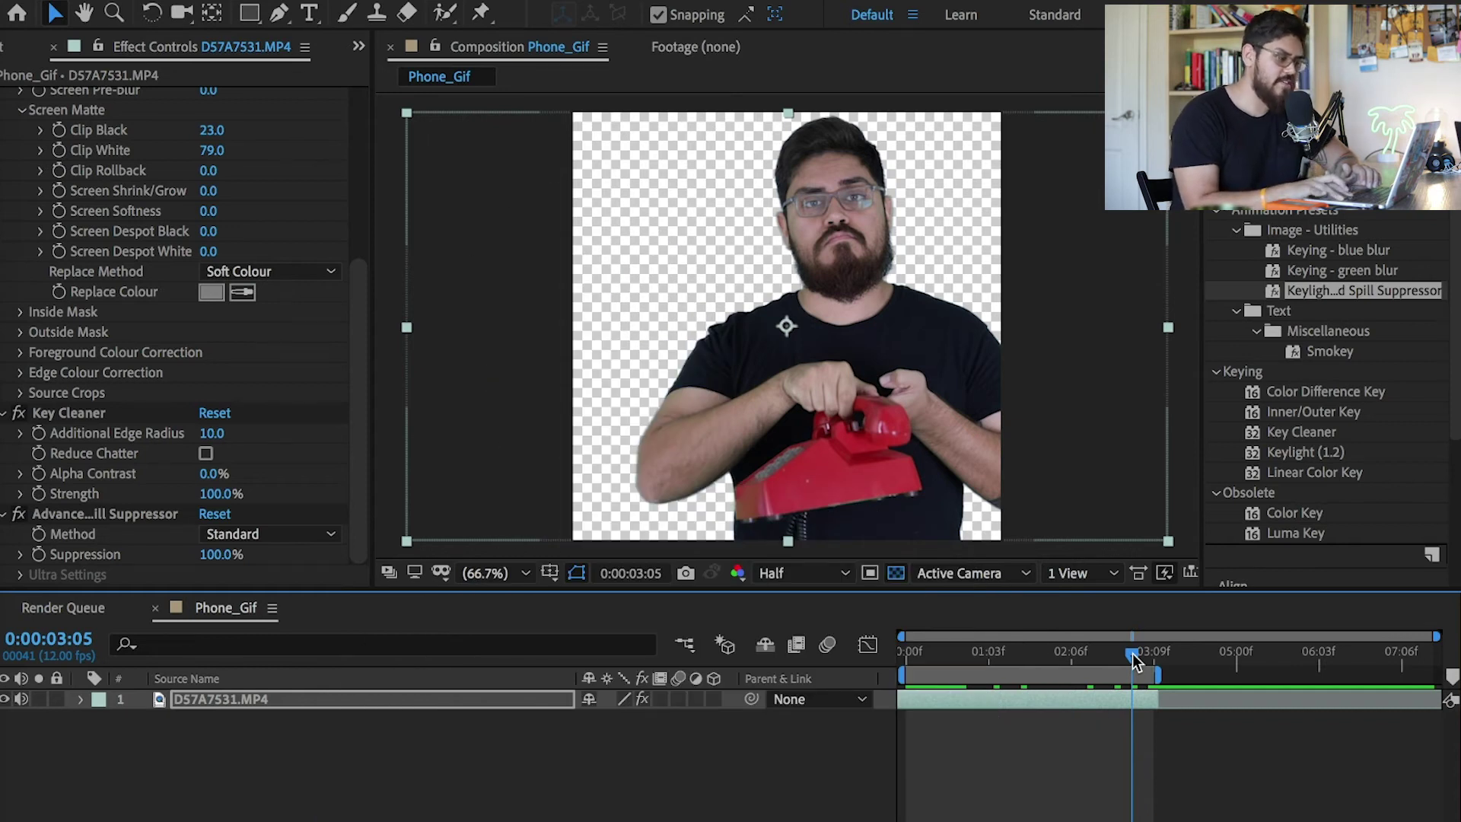
- End the work area at 0:00:03:10 and preview the trimmed clip
key(Page_Down)
key(Page_Down)
key(Page_Down)
key(Page_Down)
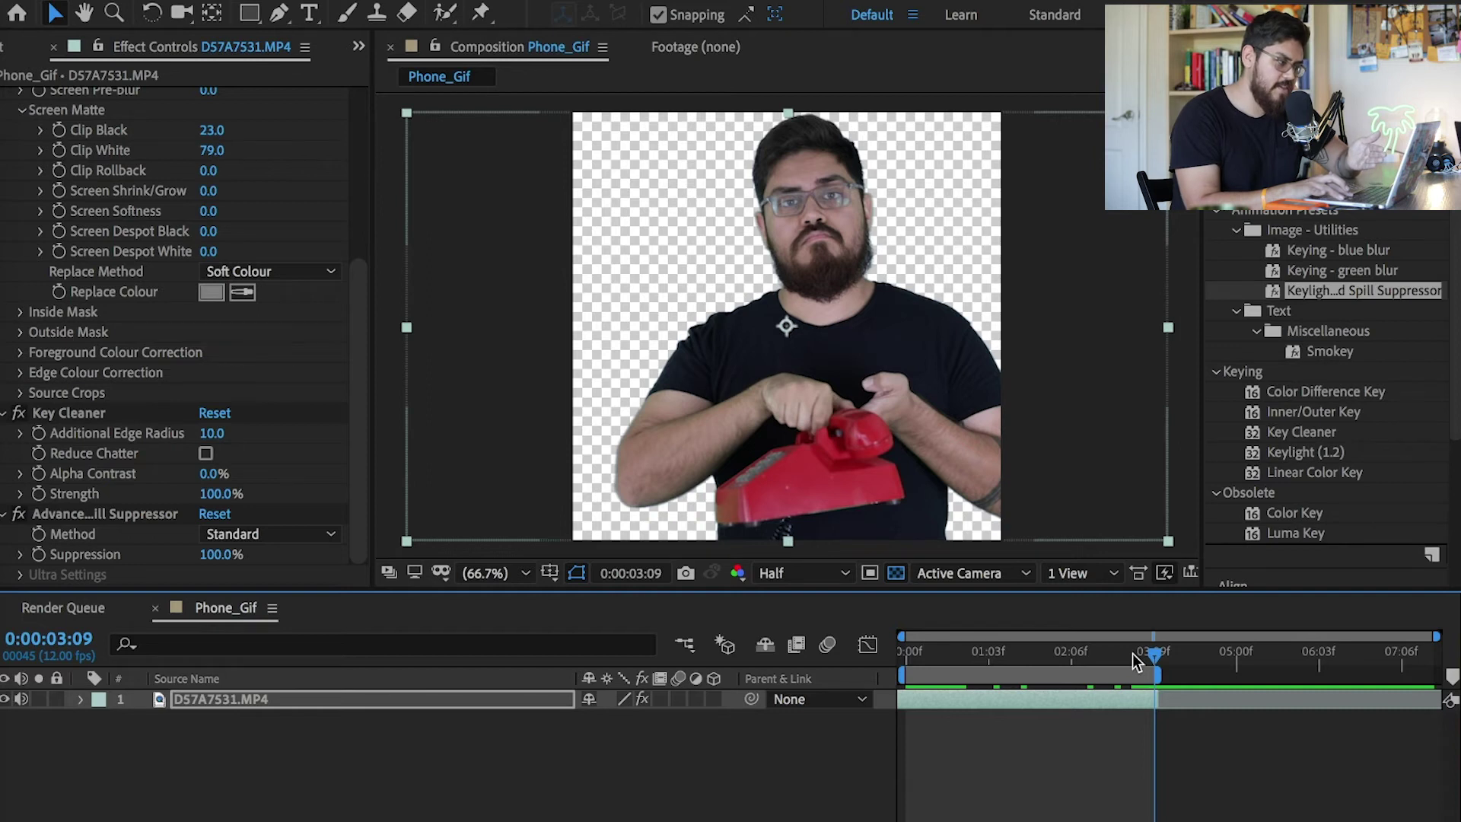
key(Page_Down)
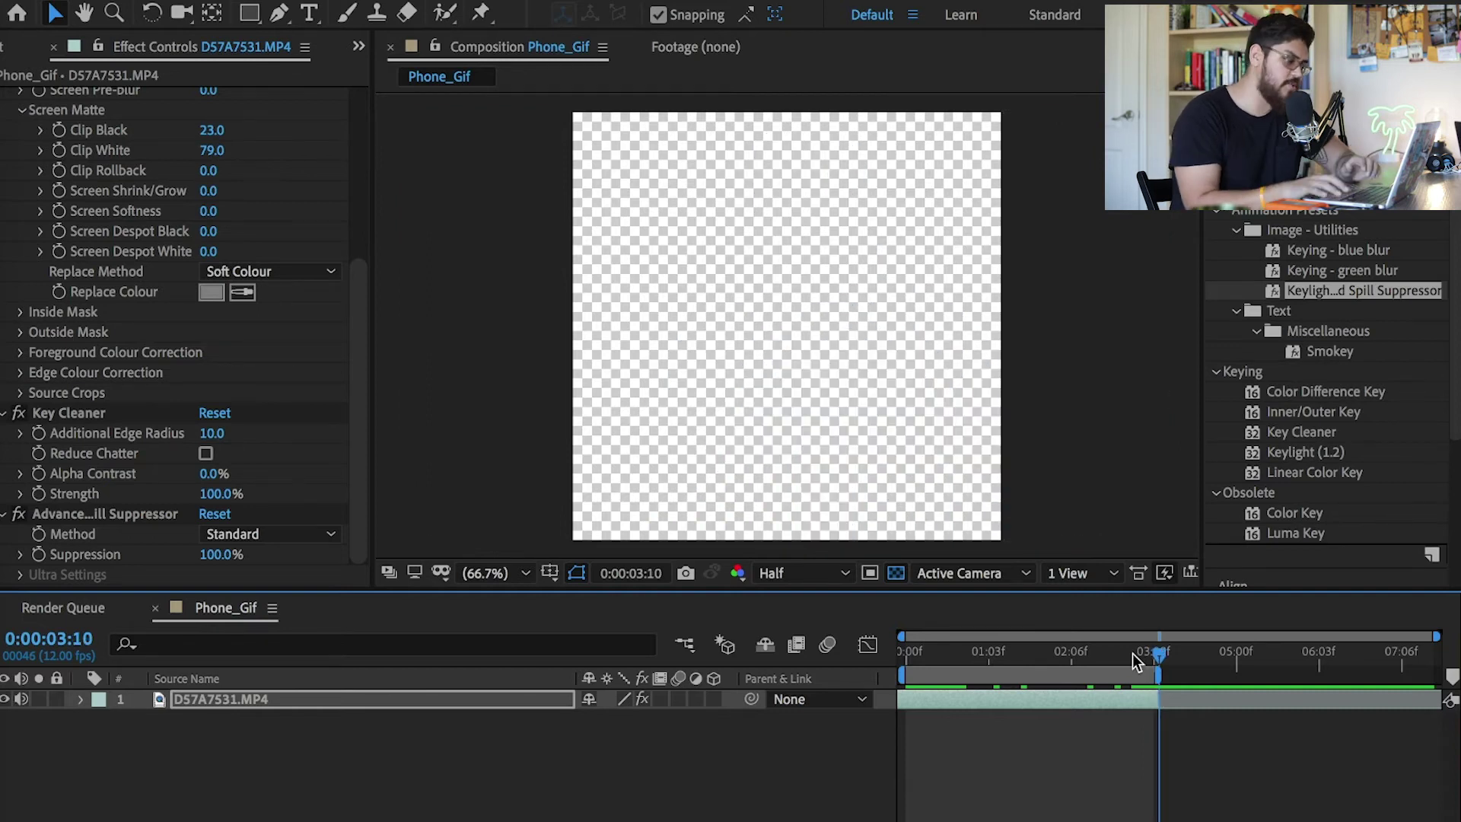
key(n)
key(space)
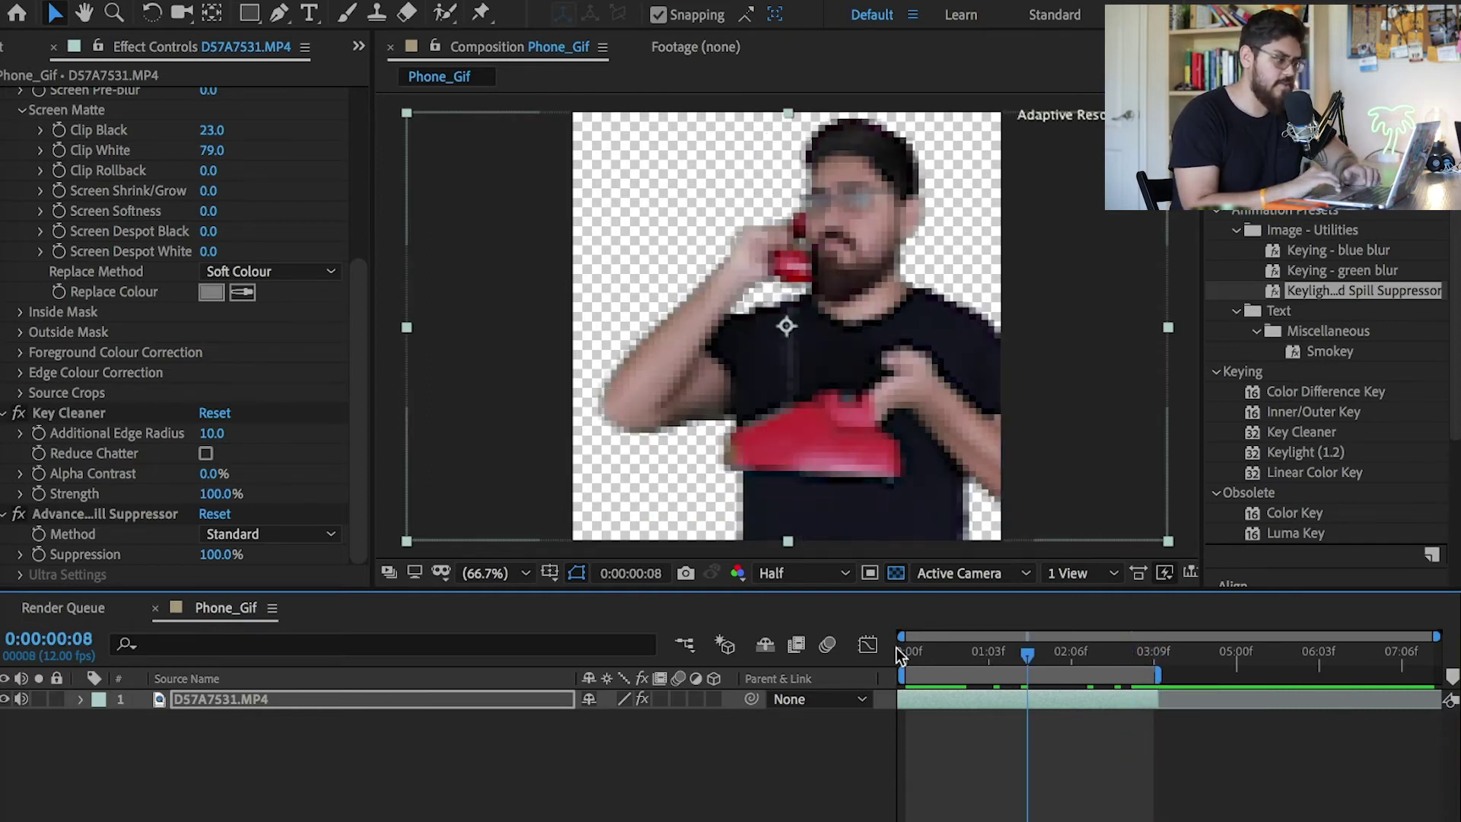
click(898, 650)
- Add Phone_Gif to the Render Queue with the output module's channels set to RGB + Alpha
click(145, 0)
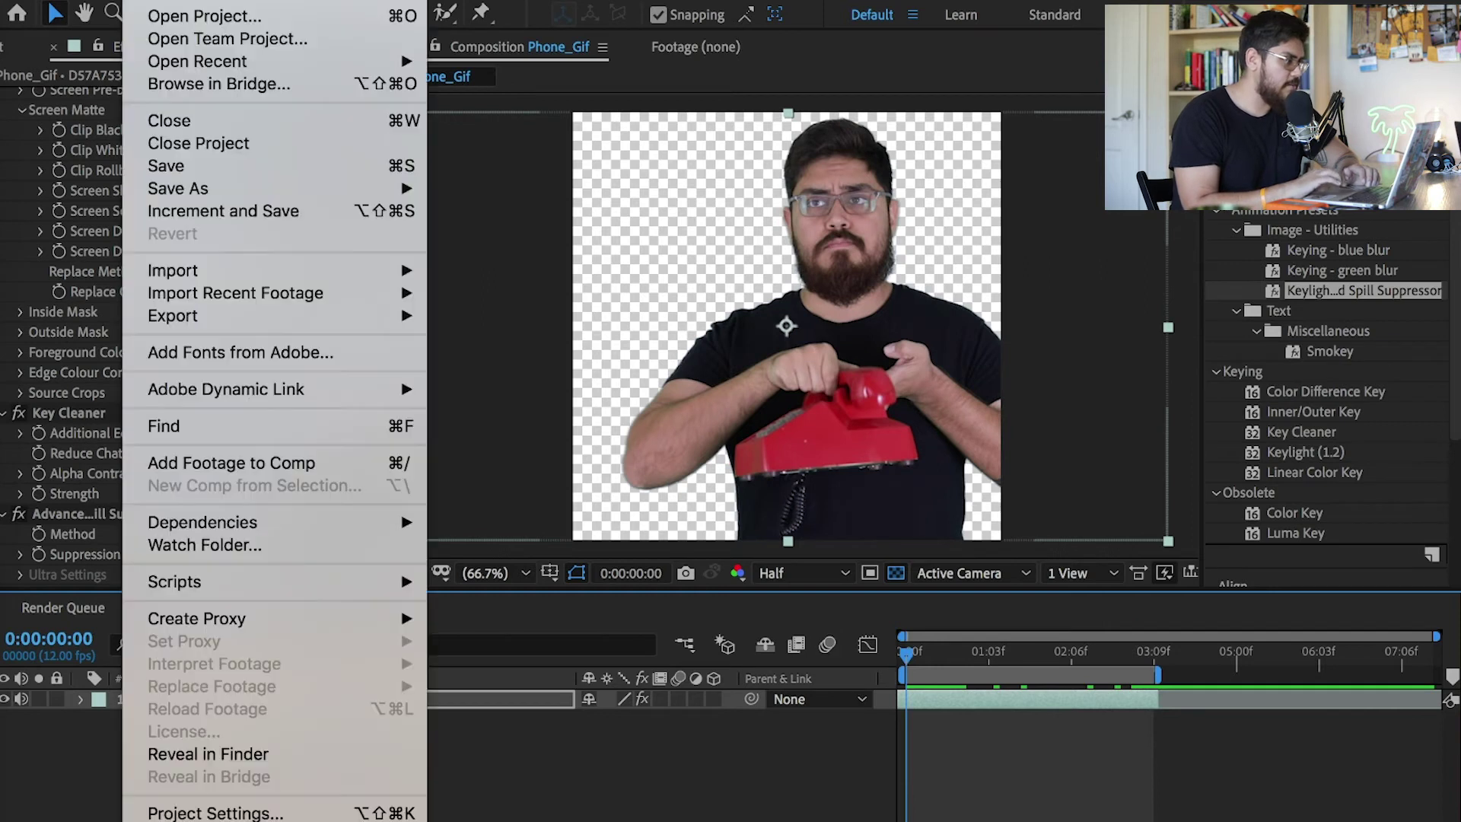
mouse_move(194, 318)
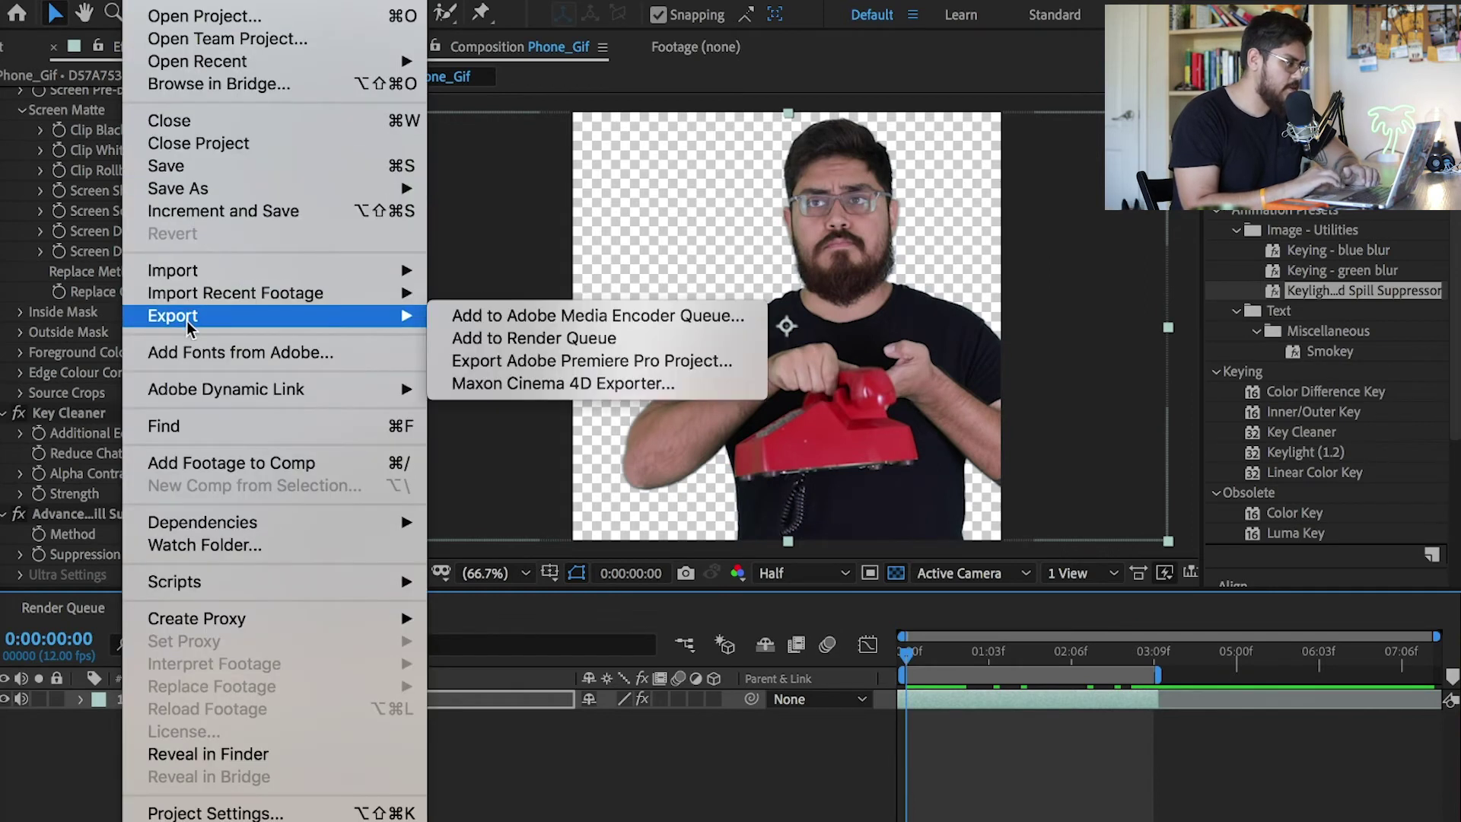
click(571, 340)
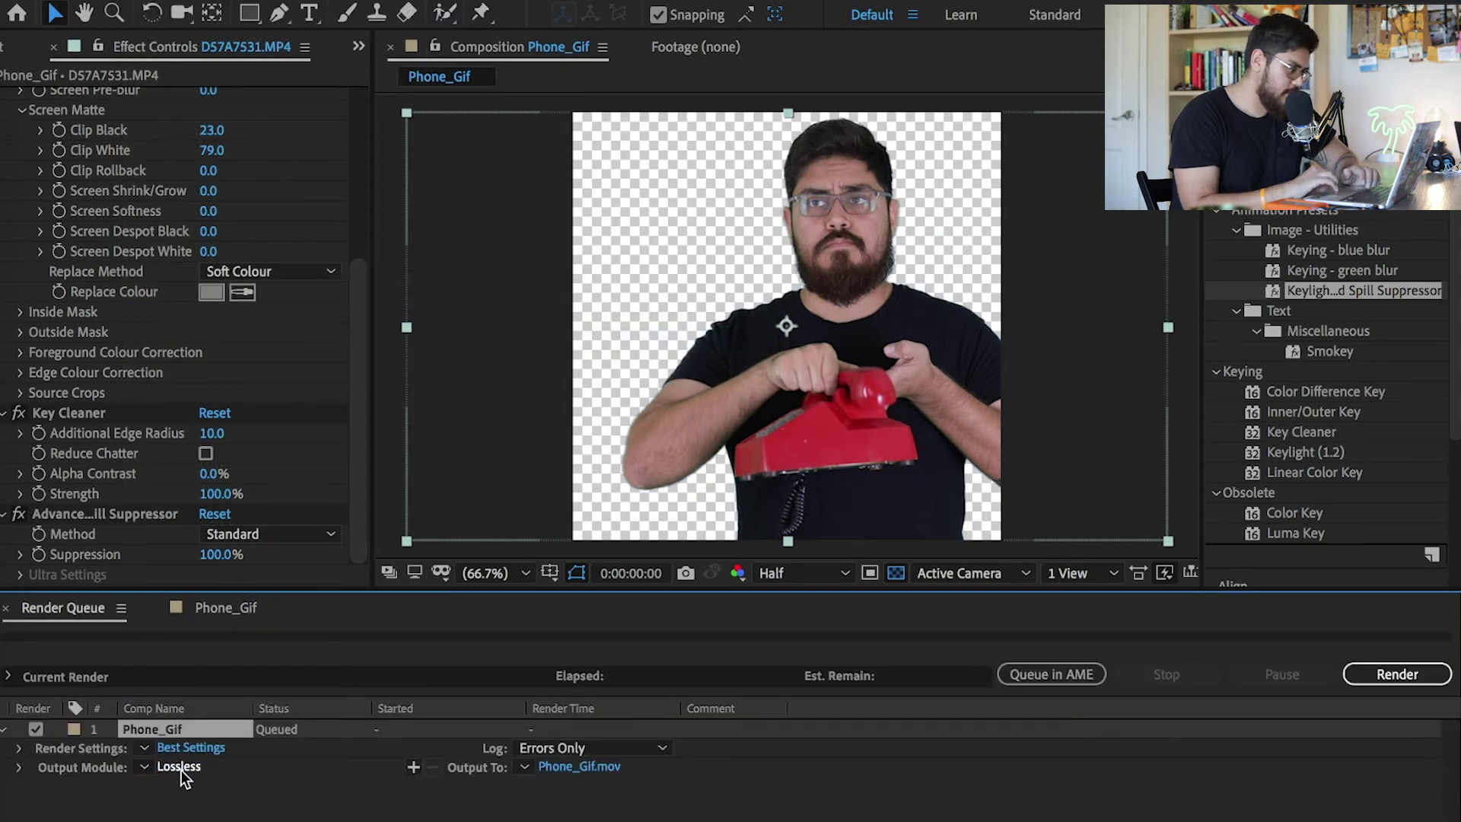
click(180, 766)
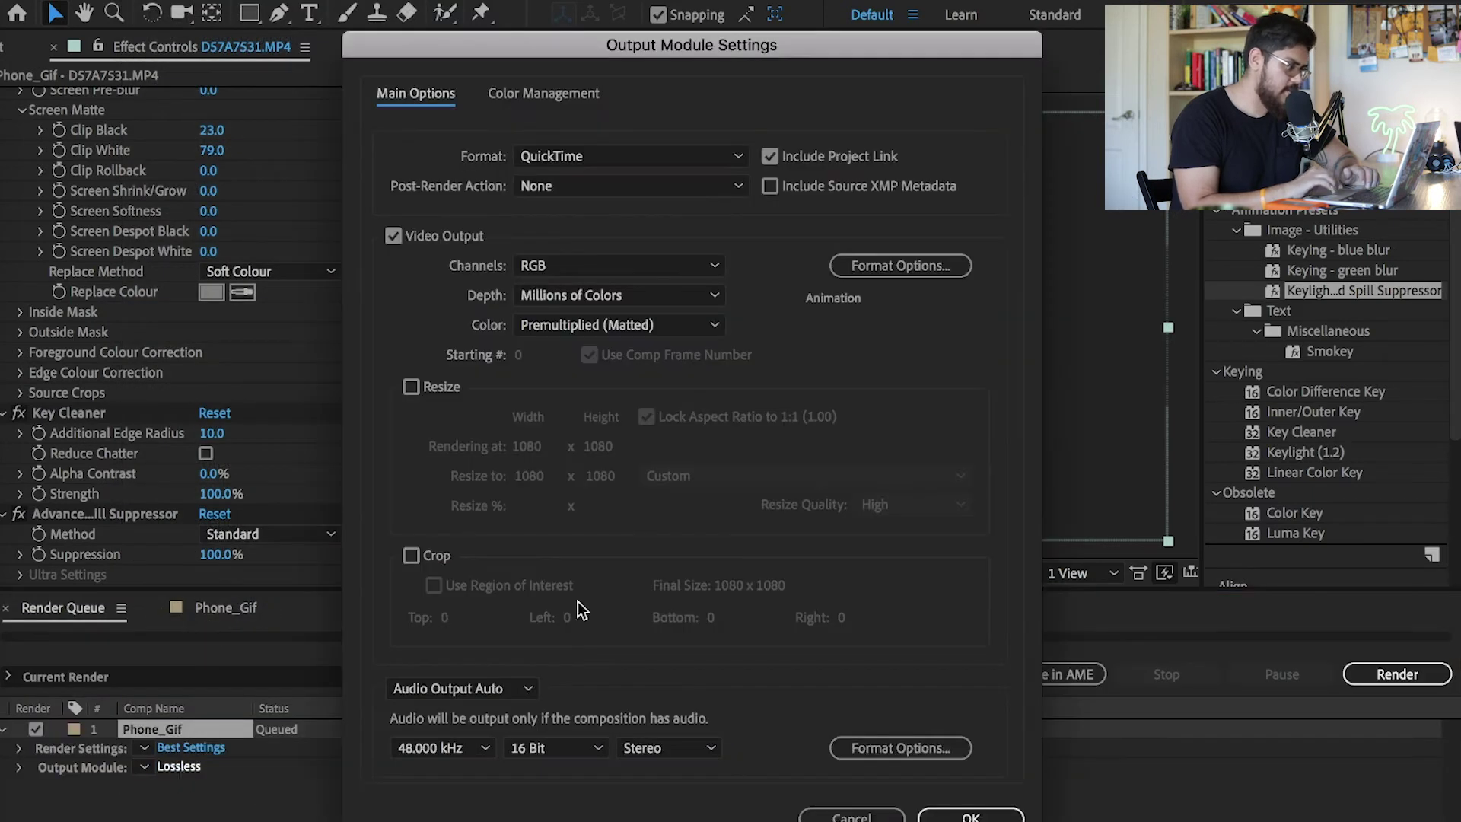
click(682, 273)
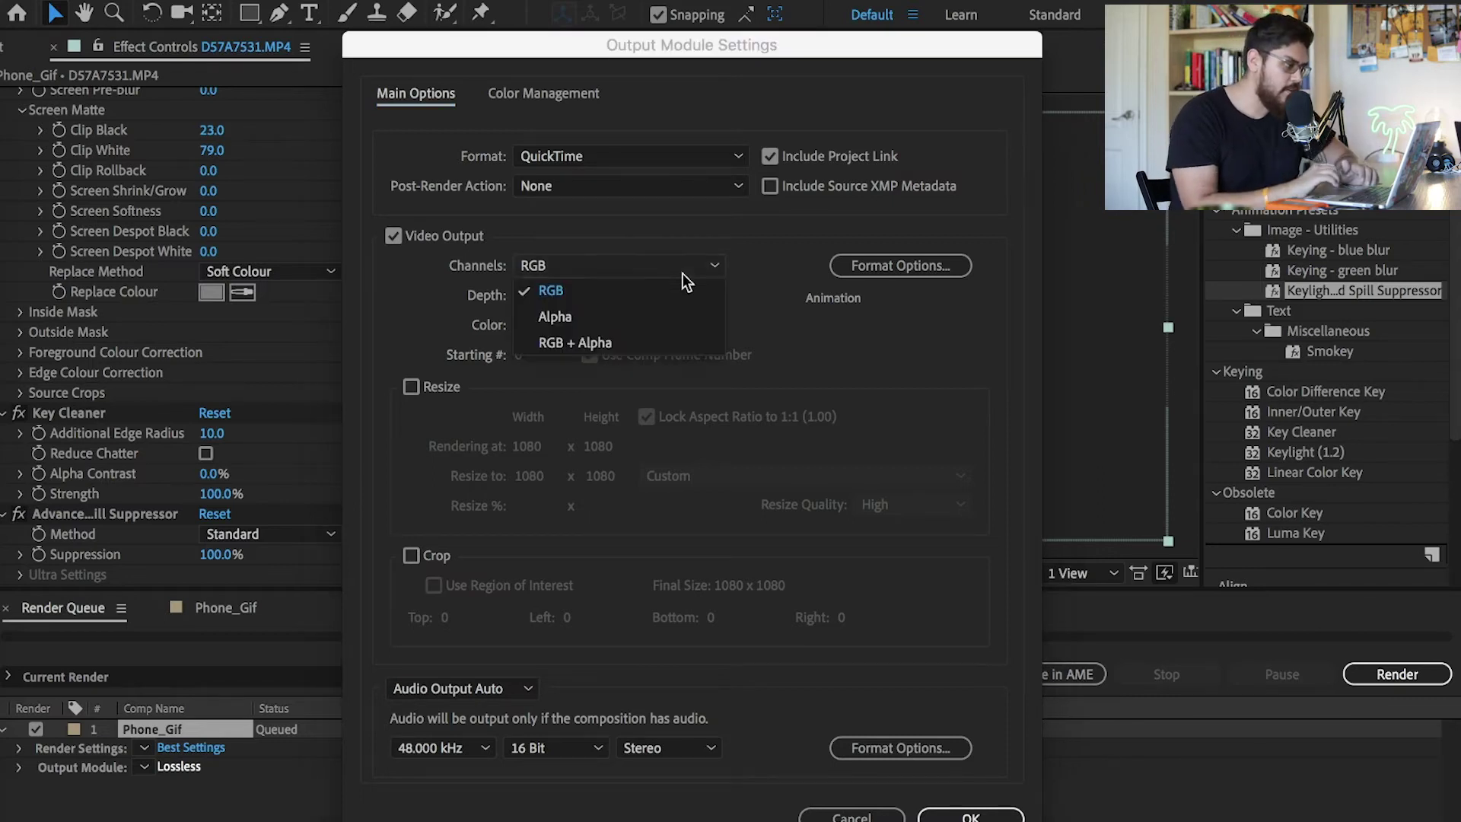
click(601, 344)
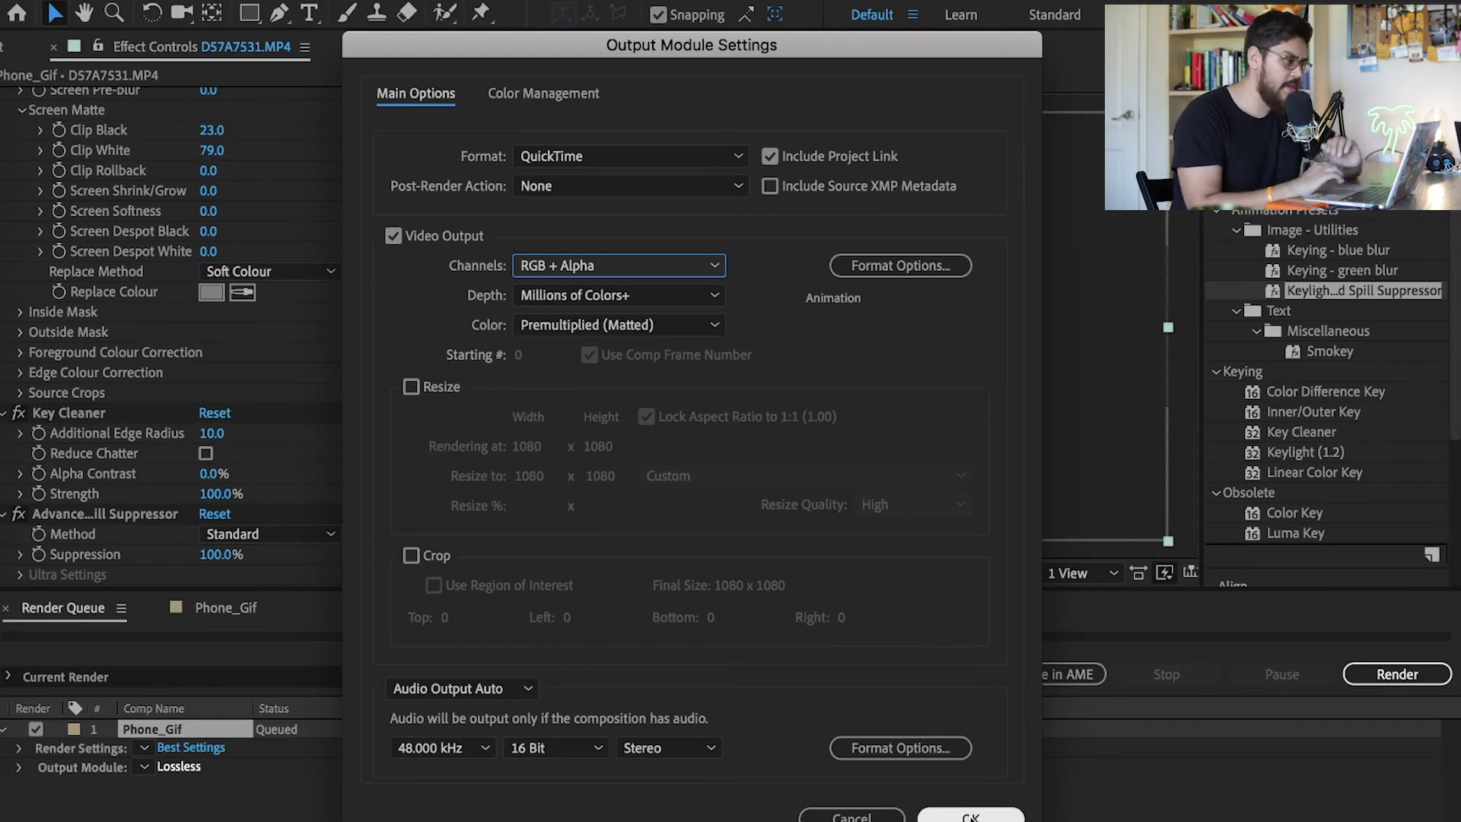
click(970, 816)
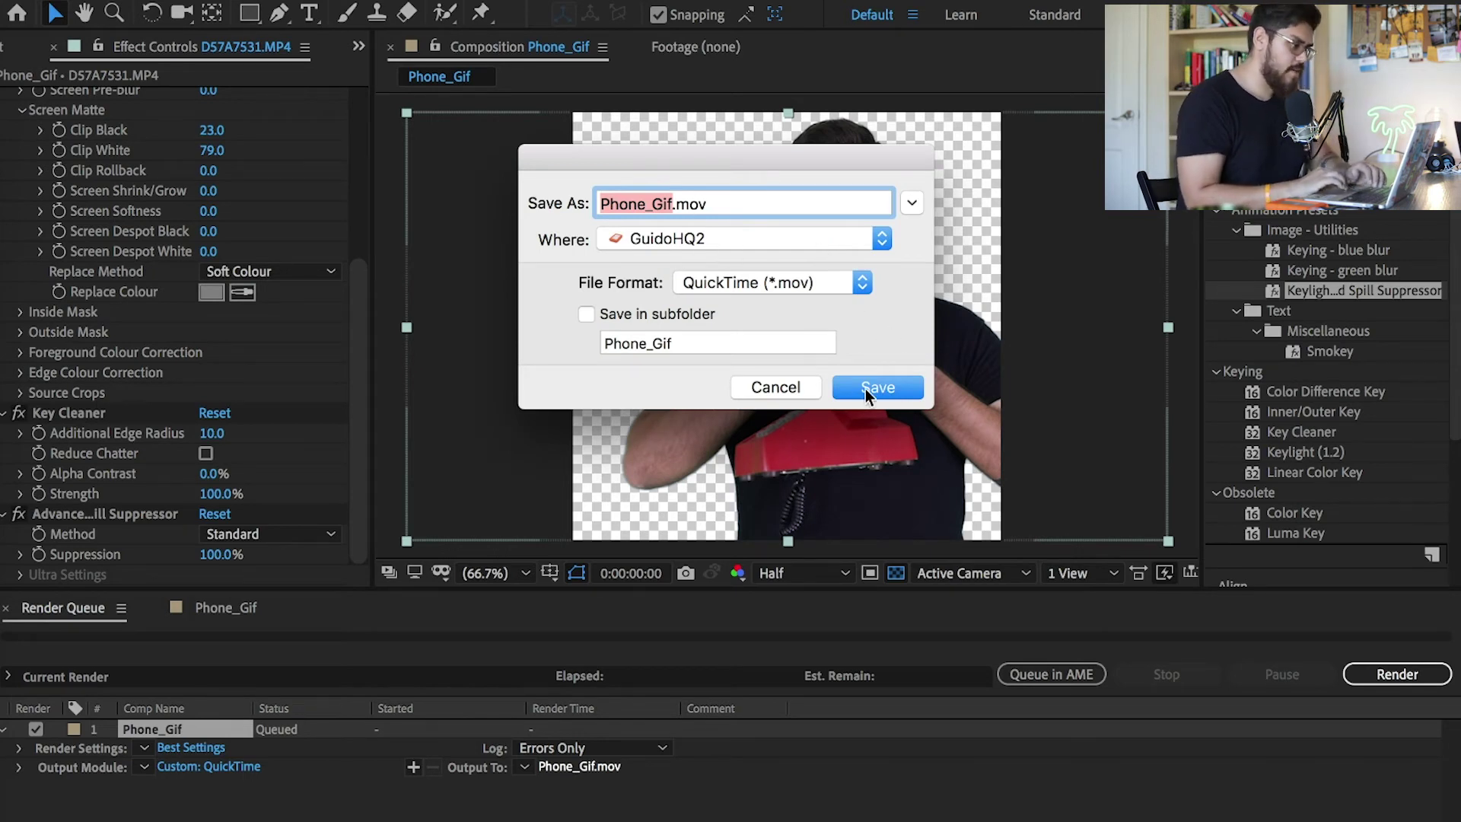
- Render Phone_Gif to Phone_Gif.mov, then switch to Photoshop and start a new document
click(890, 387)
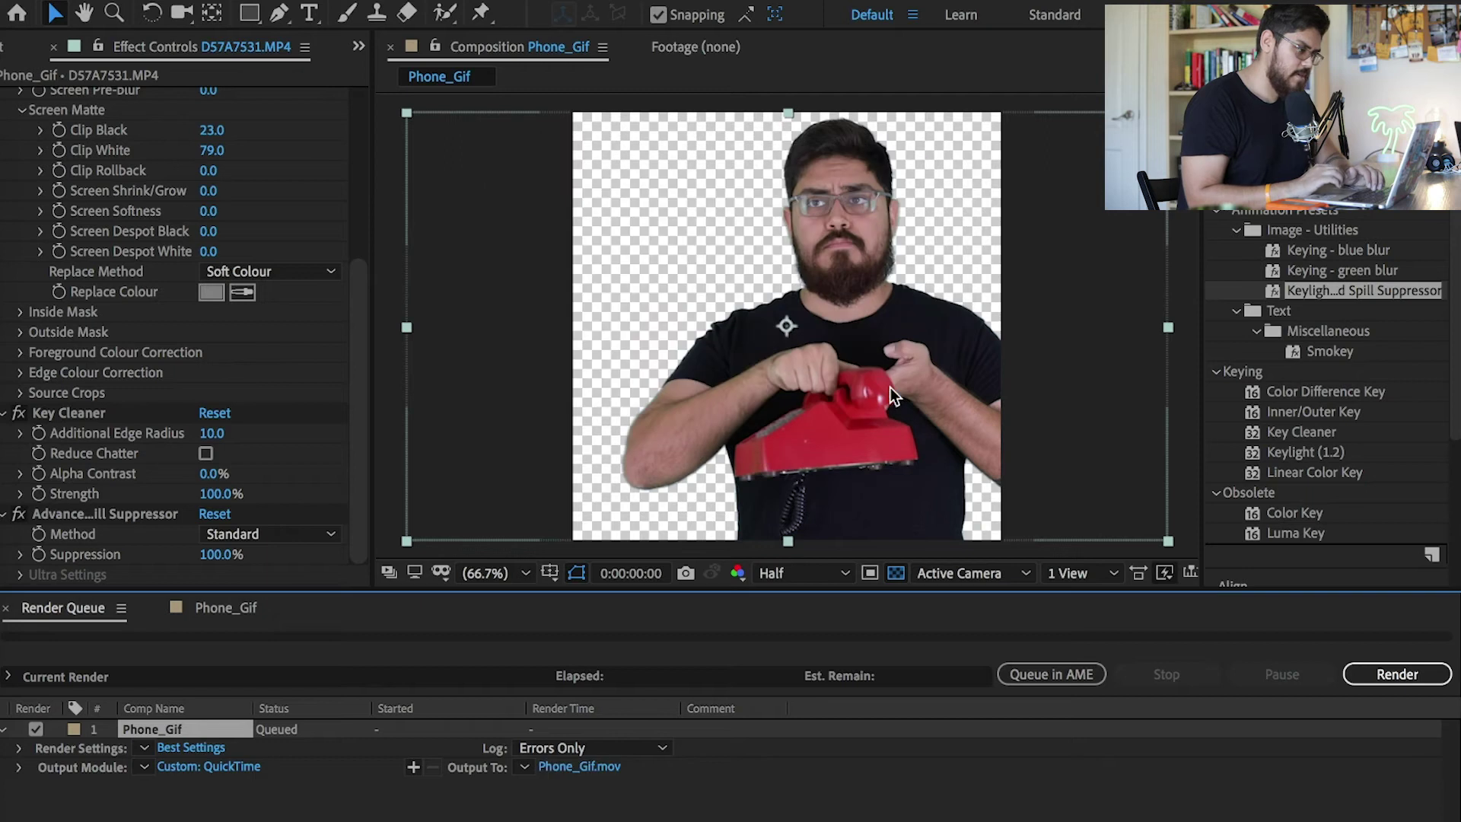
click(1416, 676)
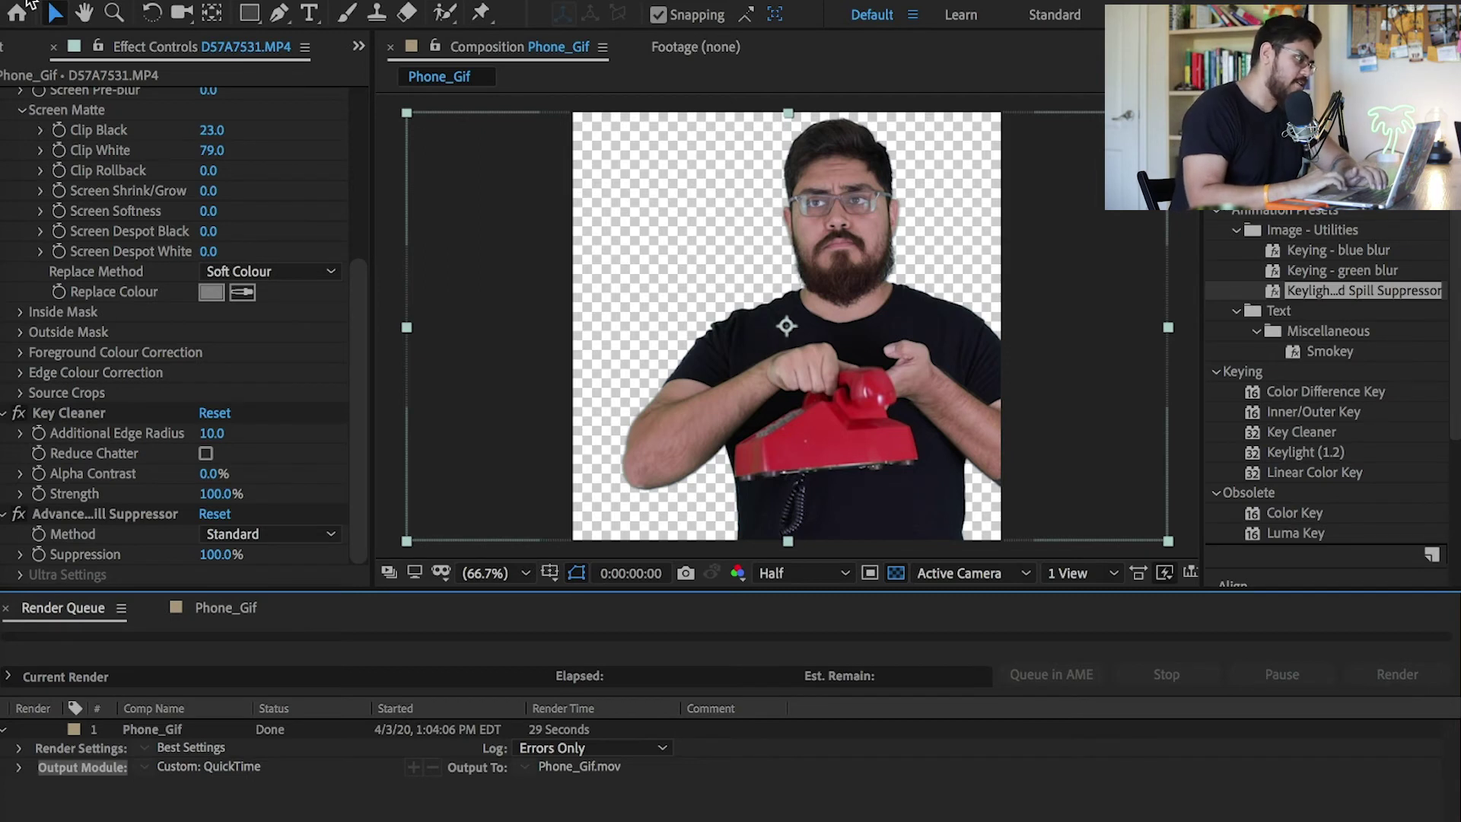
click(28, 3)
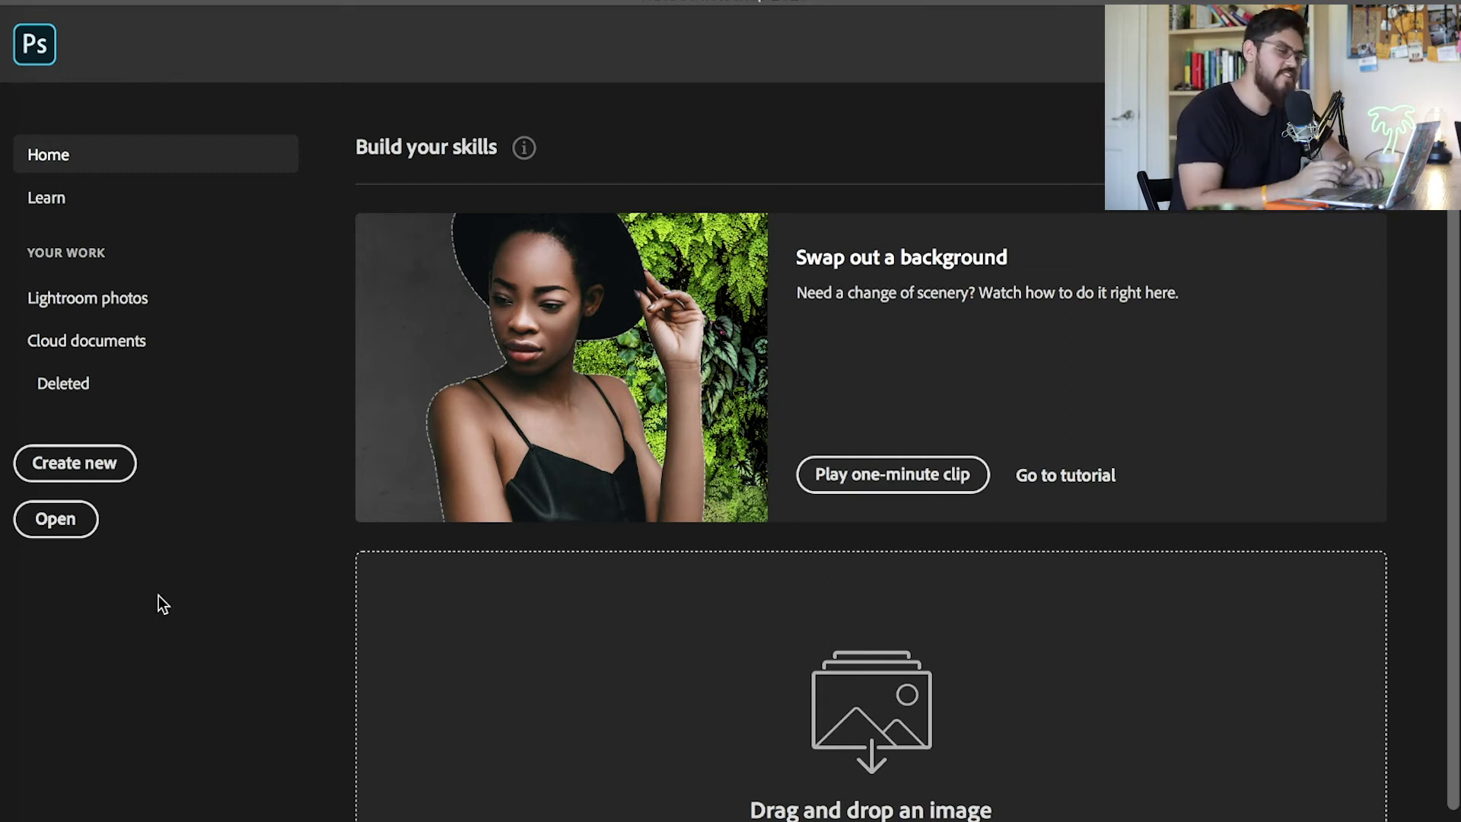
click(76, 469)
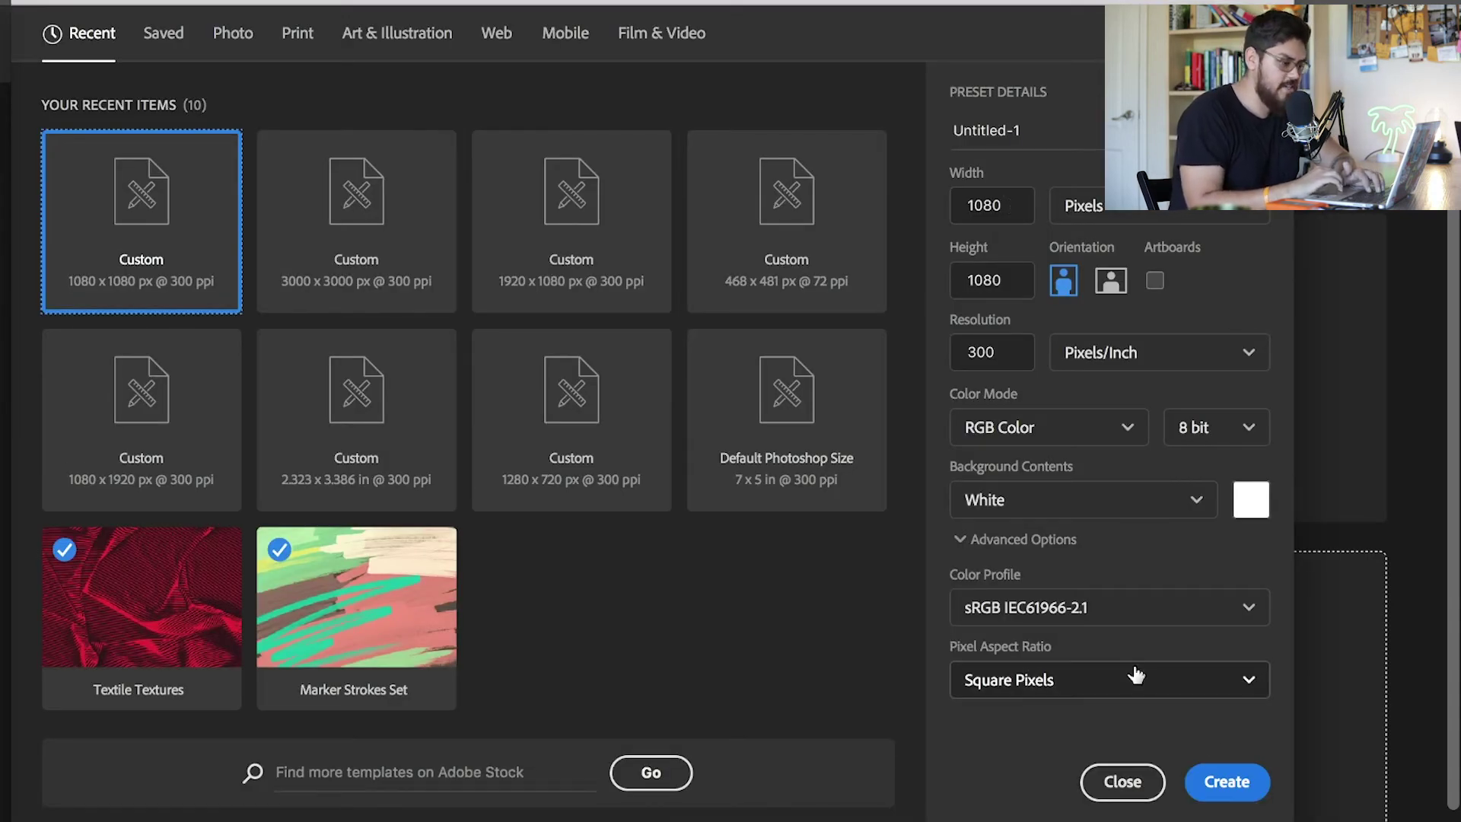
- Create the 1080×1080 px document and import the video with Video Frames to Layers
click(1227, 782)
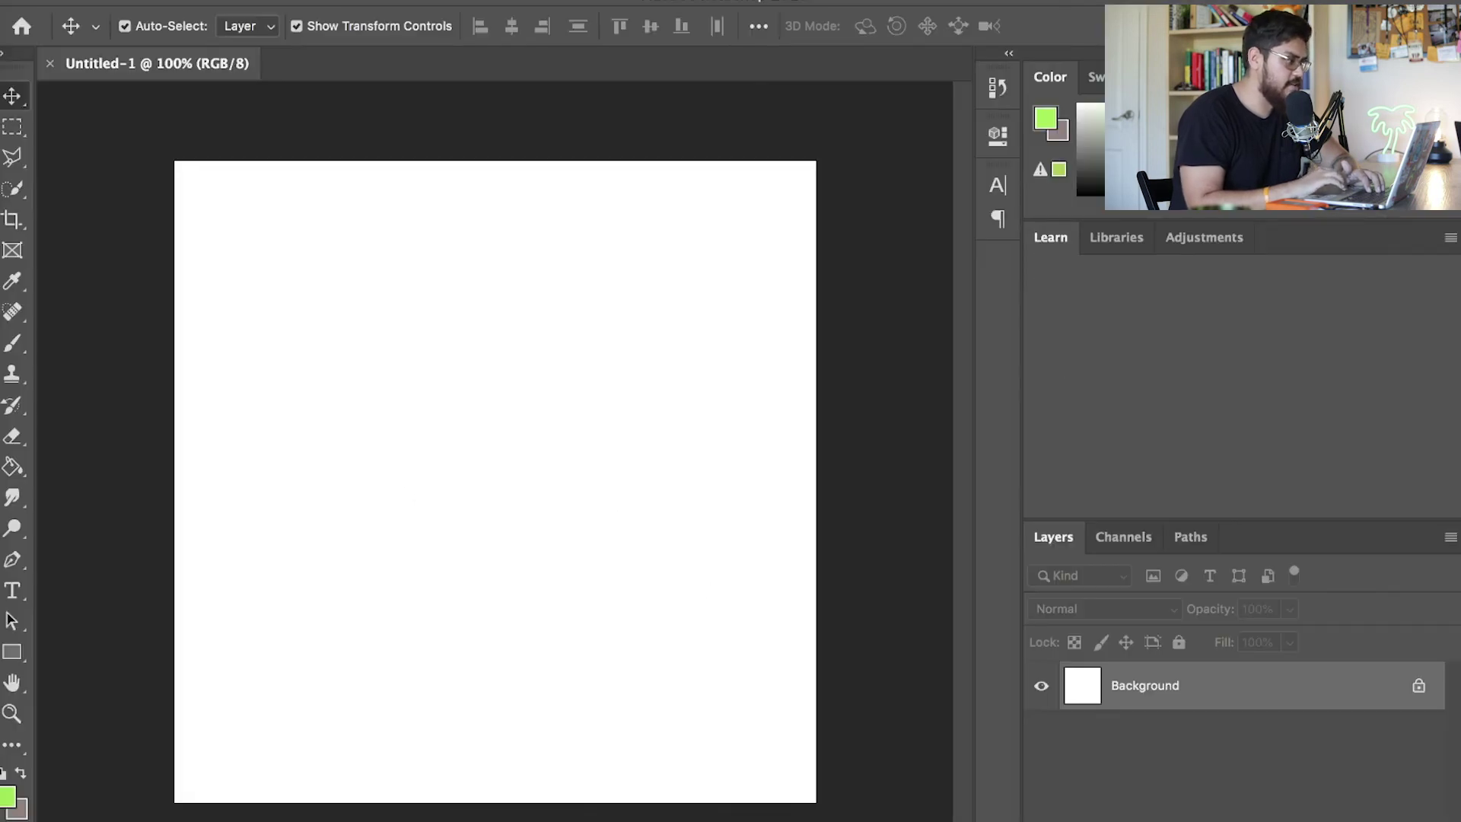
click(122, 0)
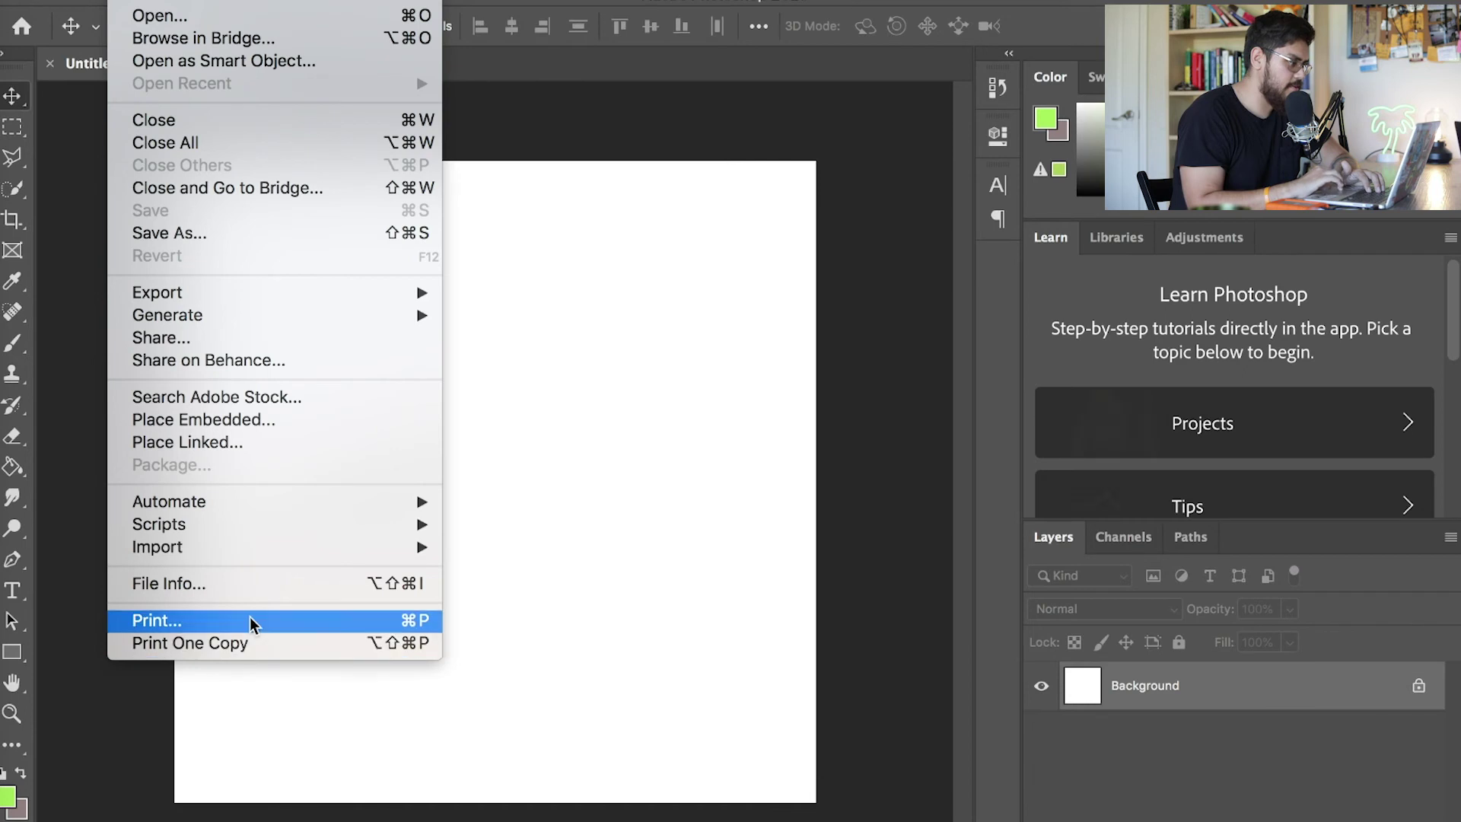
mouse_move(236, 548)
click(563, 570)
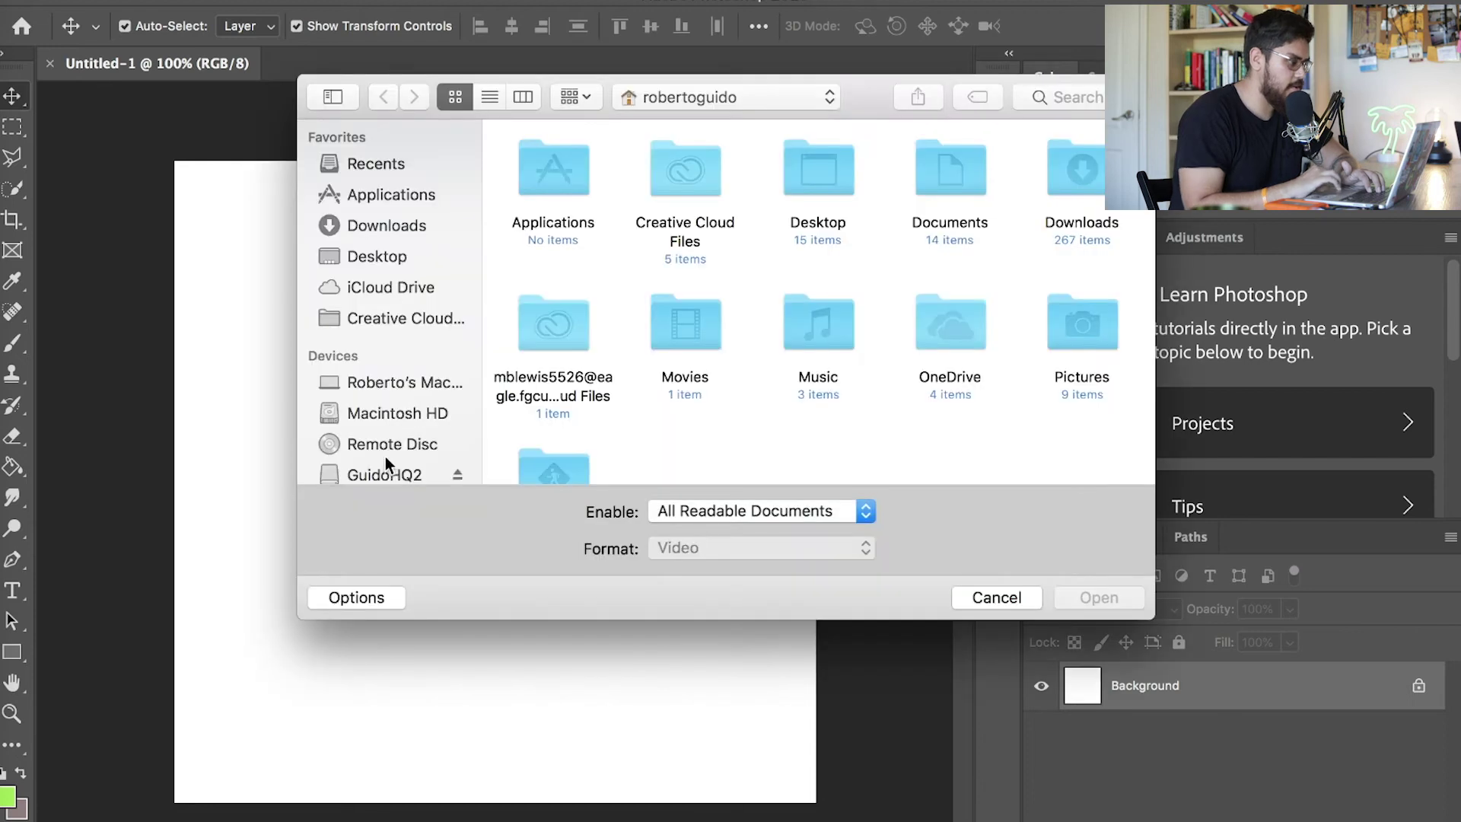
- Pick Phone_Gif.mov from the GuidoHQ2 drive for import into Photoshop
click(385, 472)
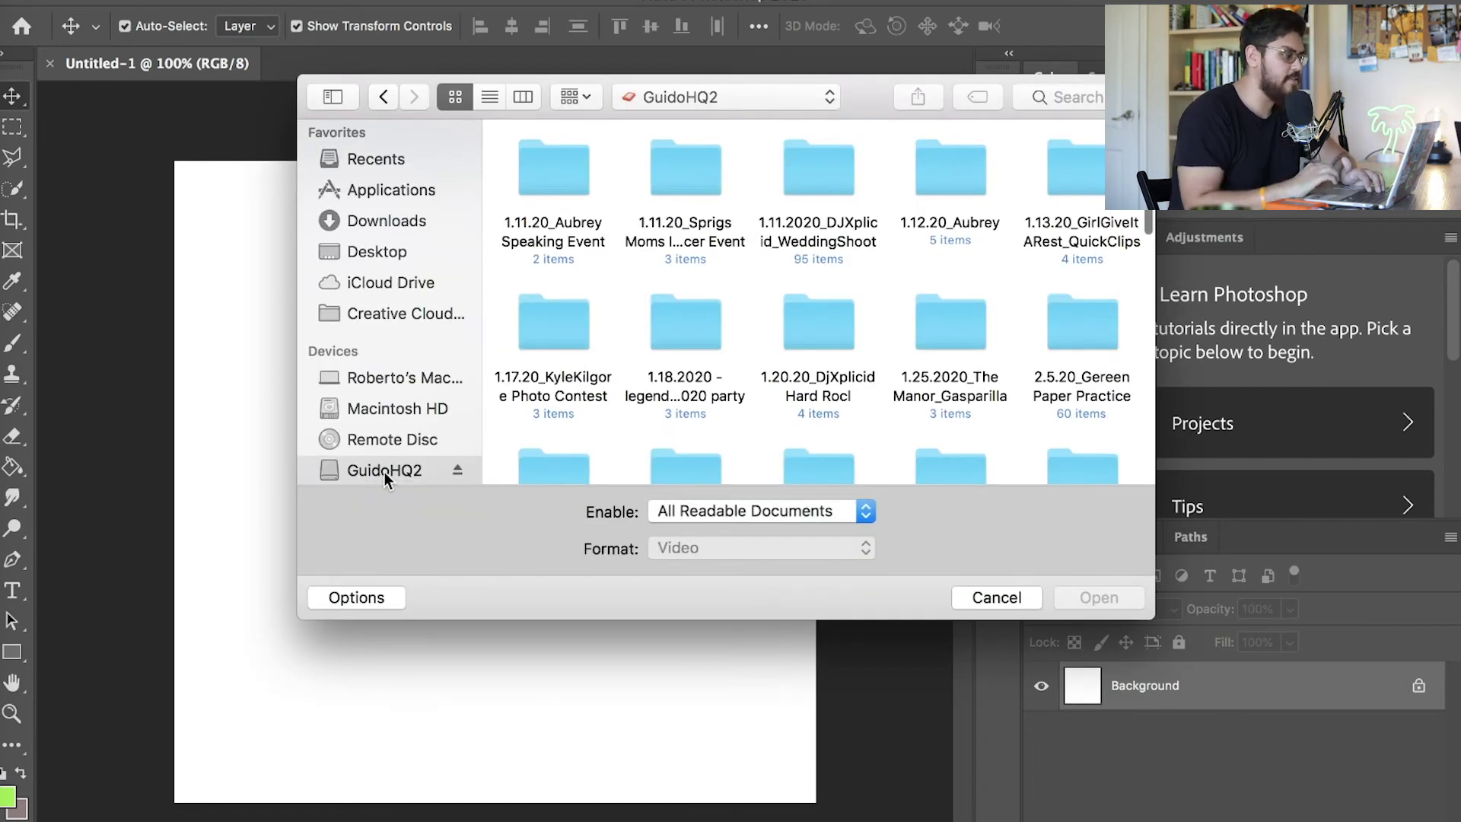
scroll(576, 350, down, 10)
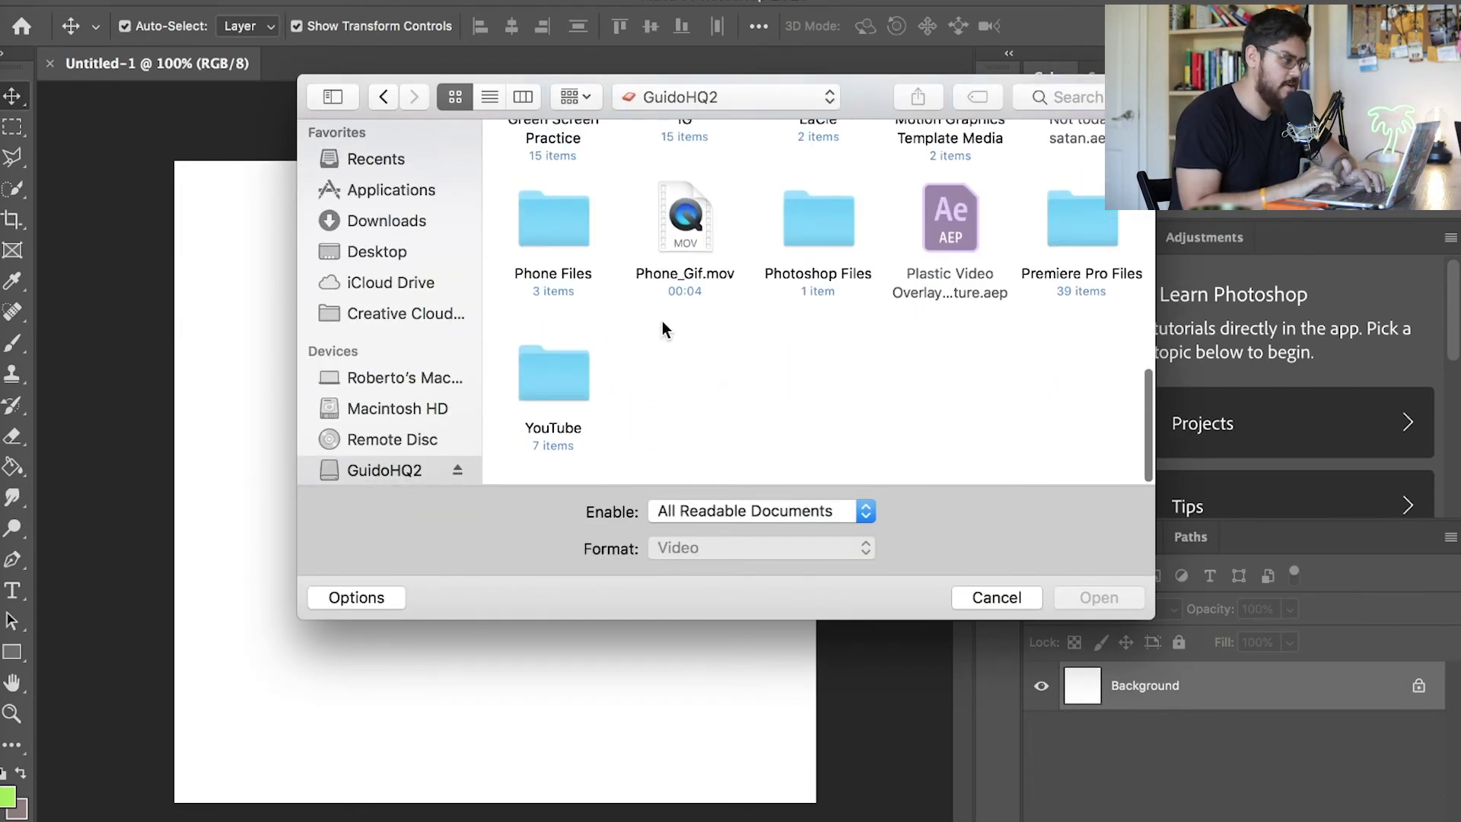
click(714, 258)
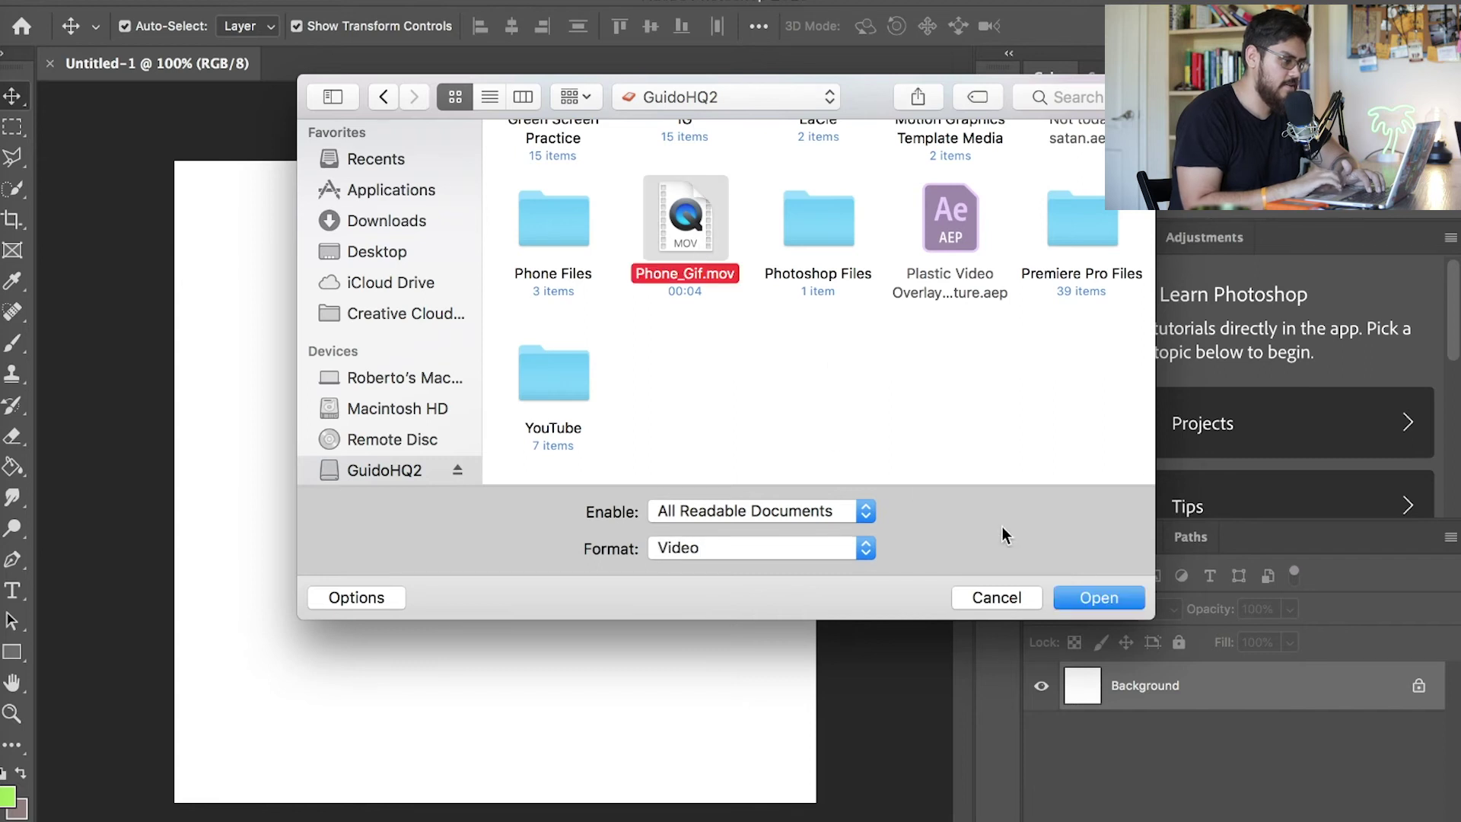
click(1101, 598)
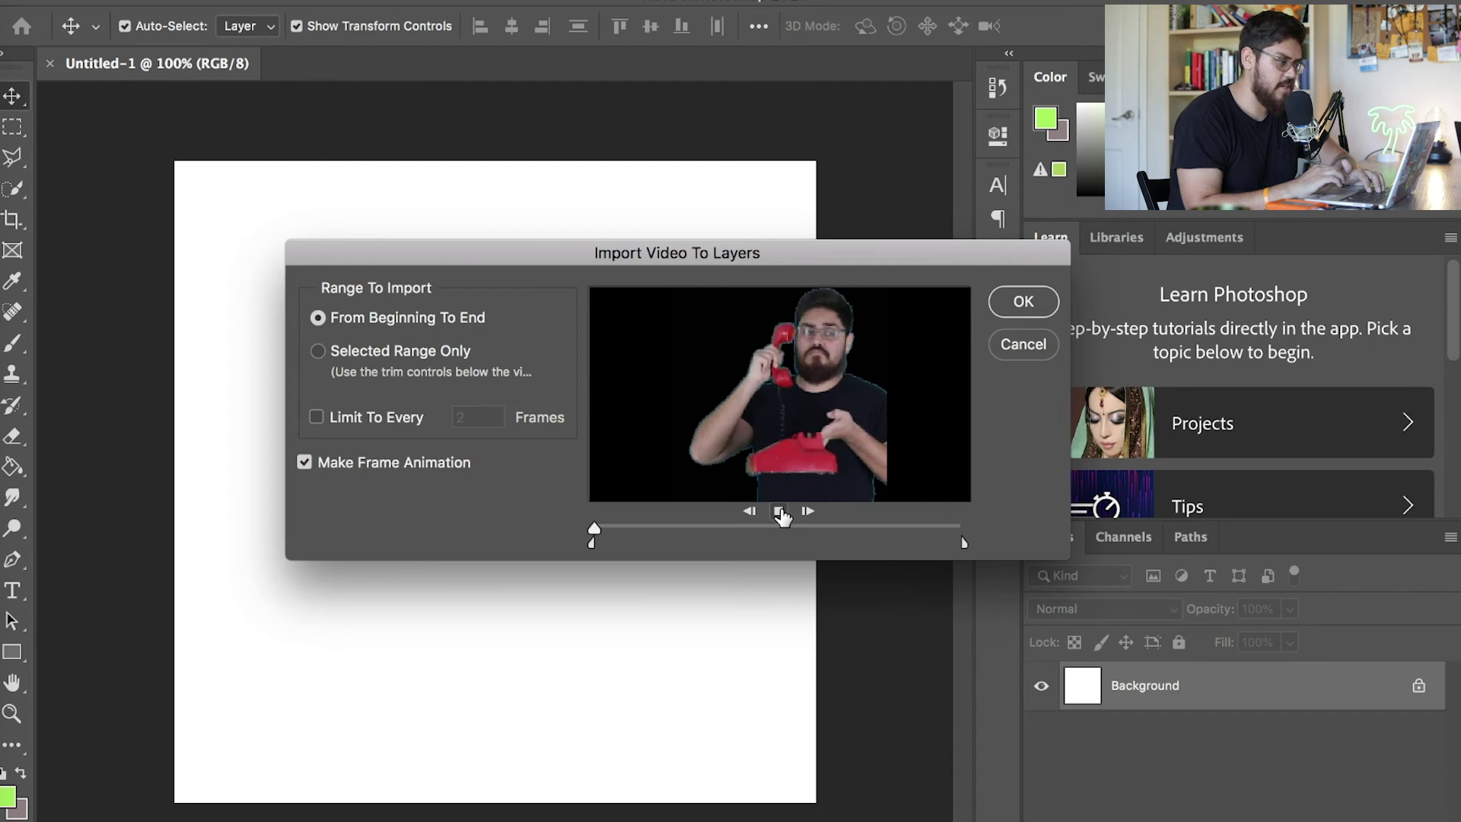
- Preview and scrub the clip, then import its full length as frame layers
click(782, 516)
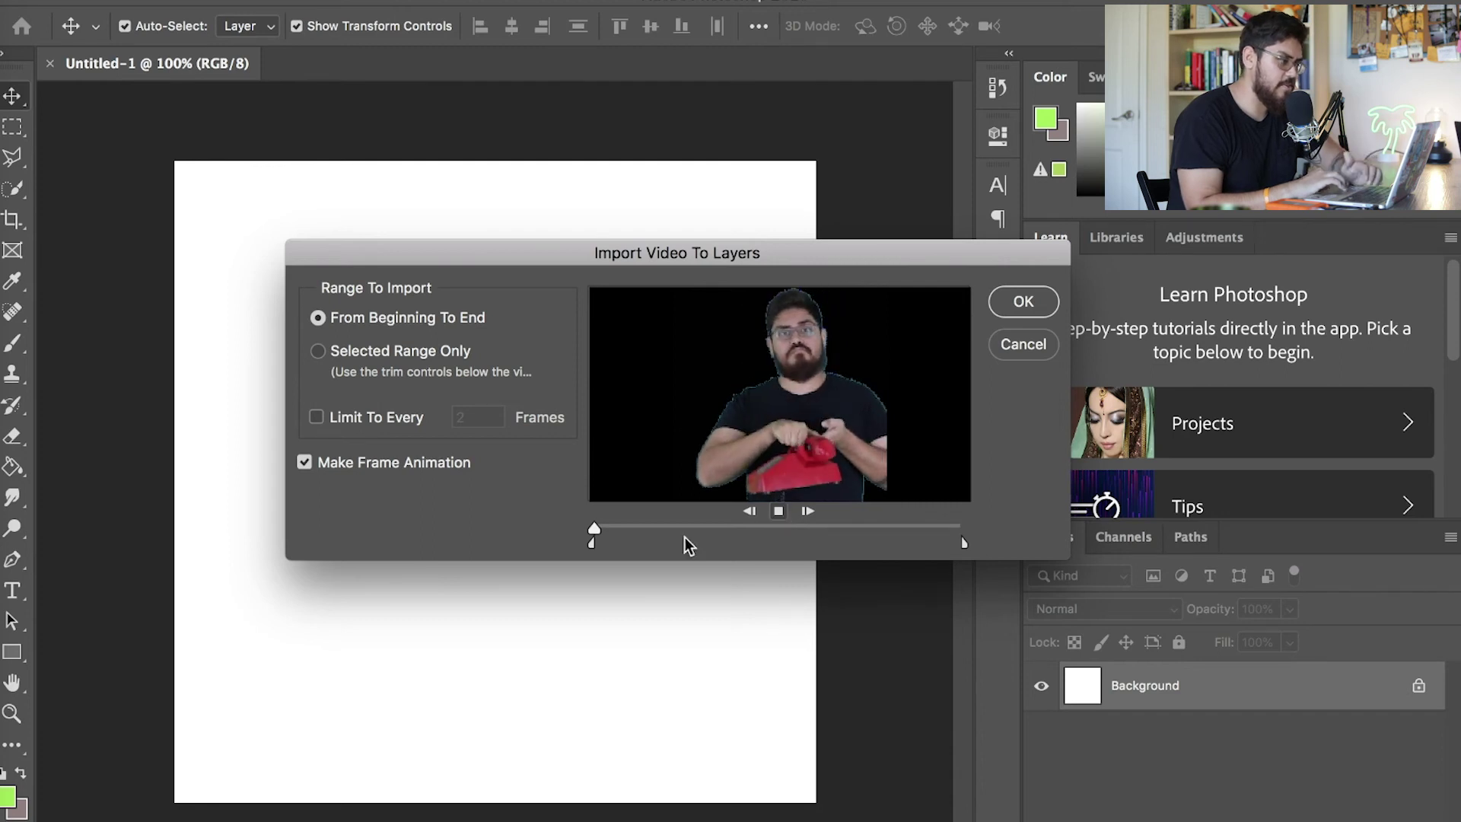
drag(595, 529, 965, 528)
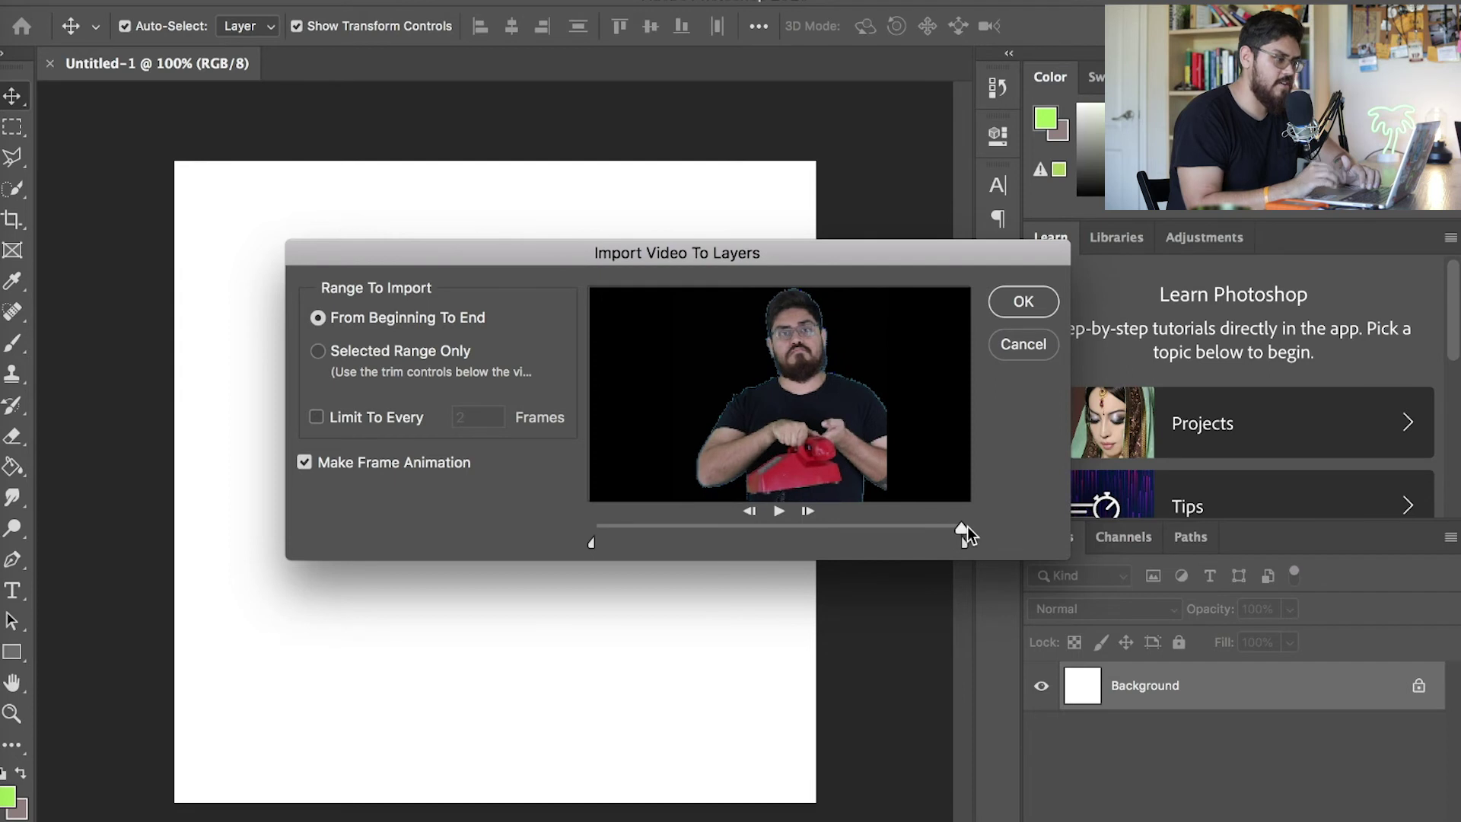
click(1026, 307)
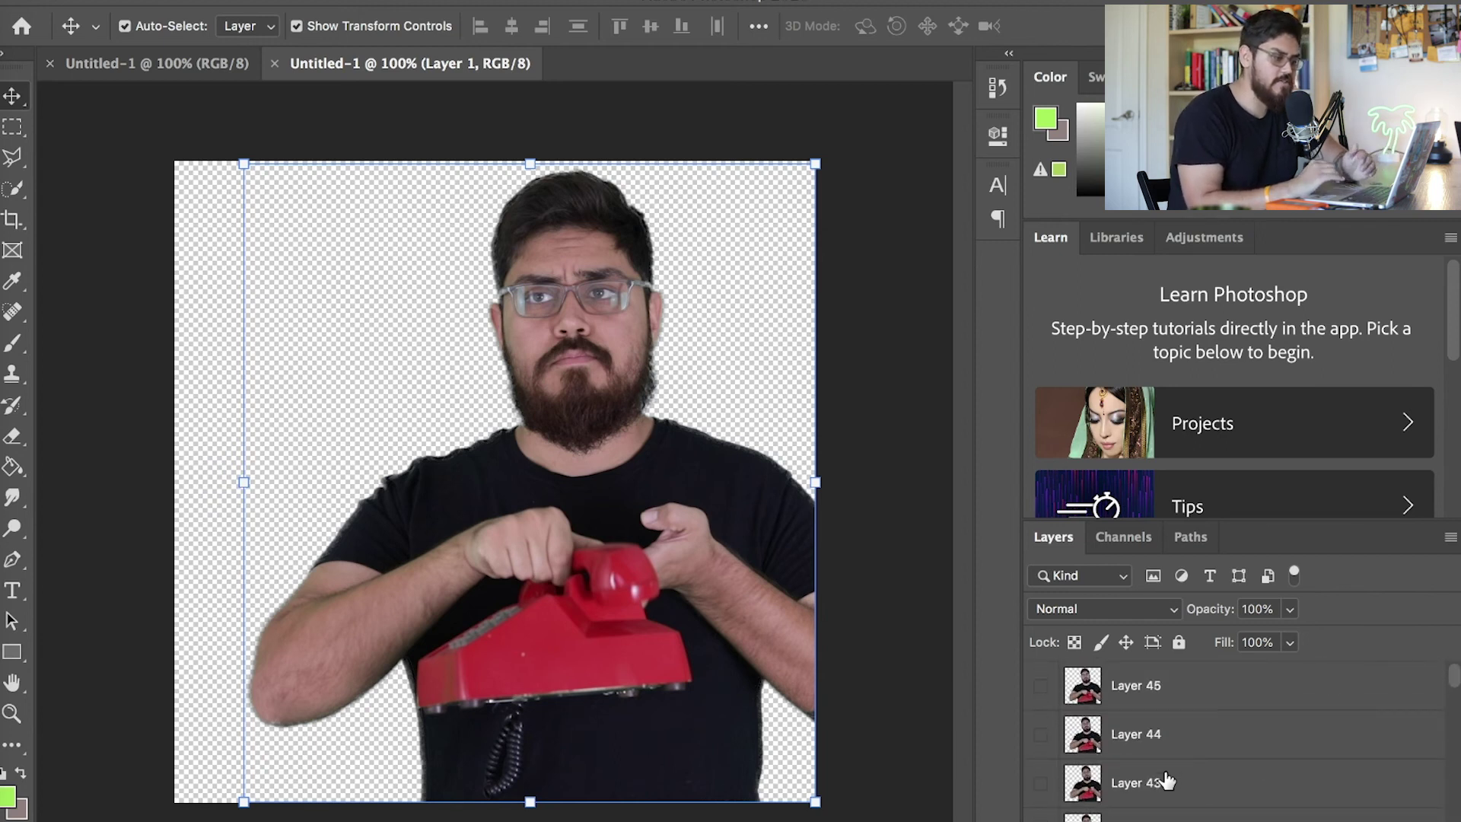
- Scroll the Layers panel to confirm all 45 frame layers, then go to File > Export
scroll(1166, 780, down, 15)
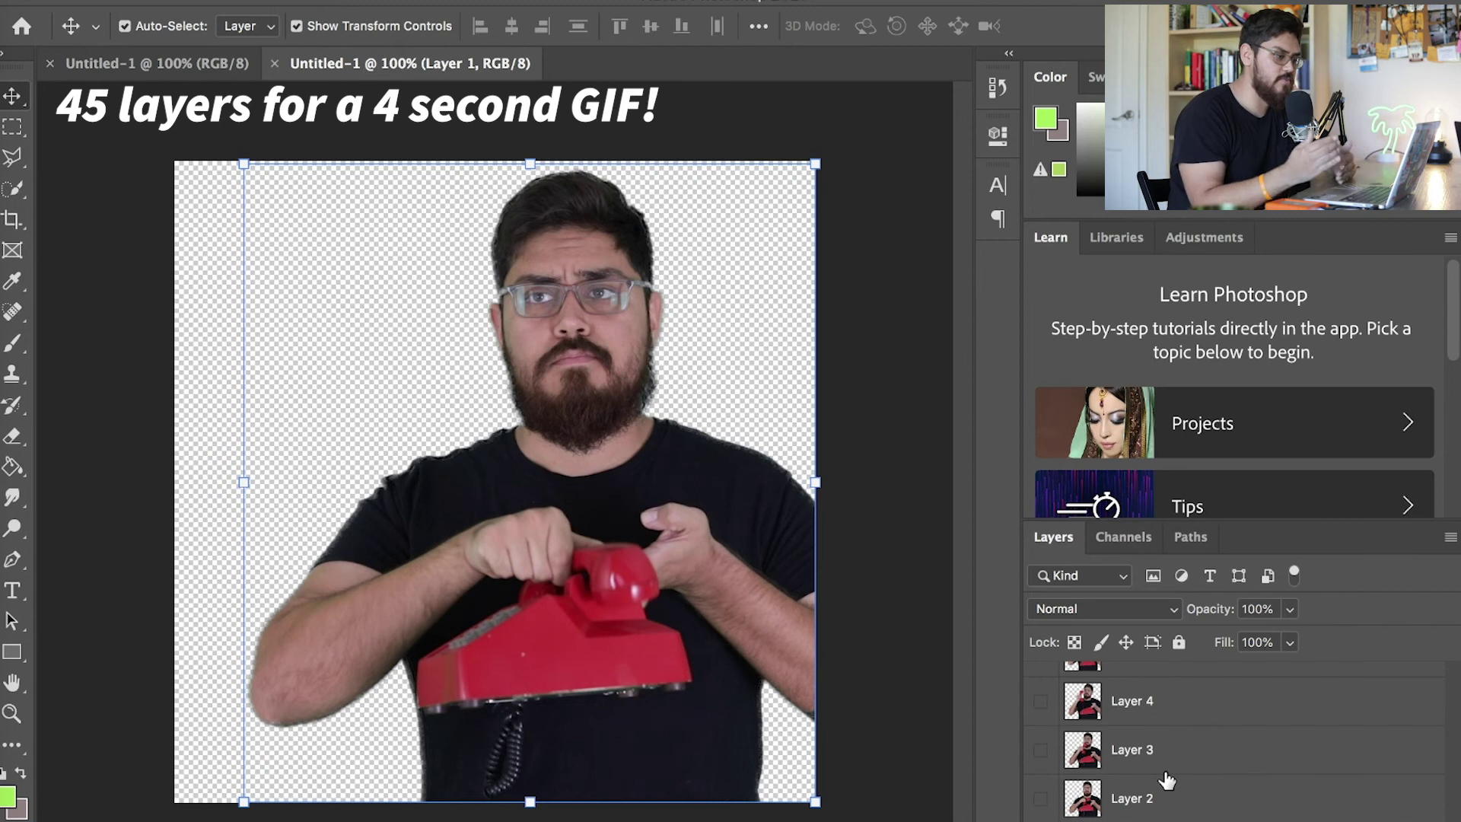
scroll(1166, 780, up, 15)
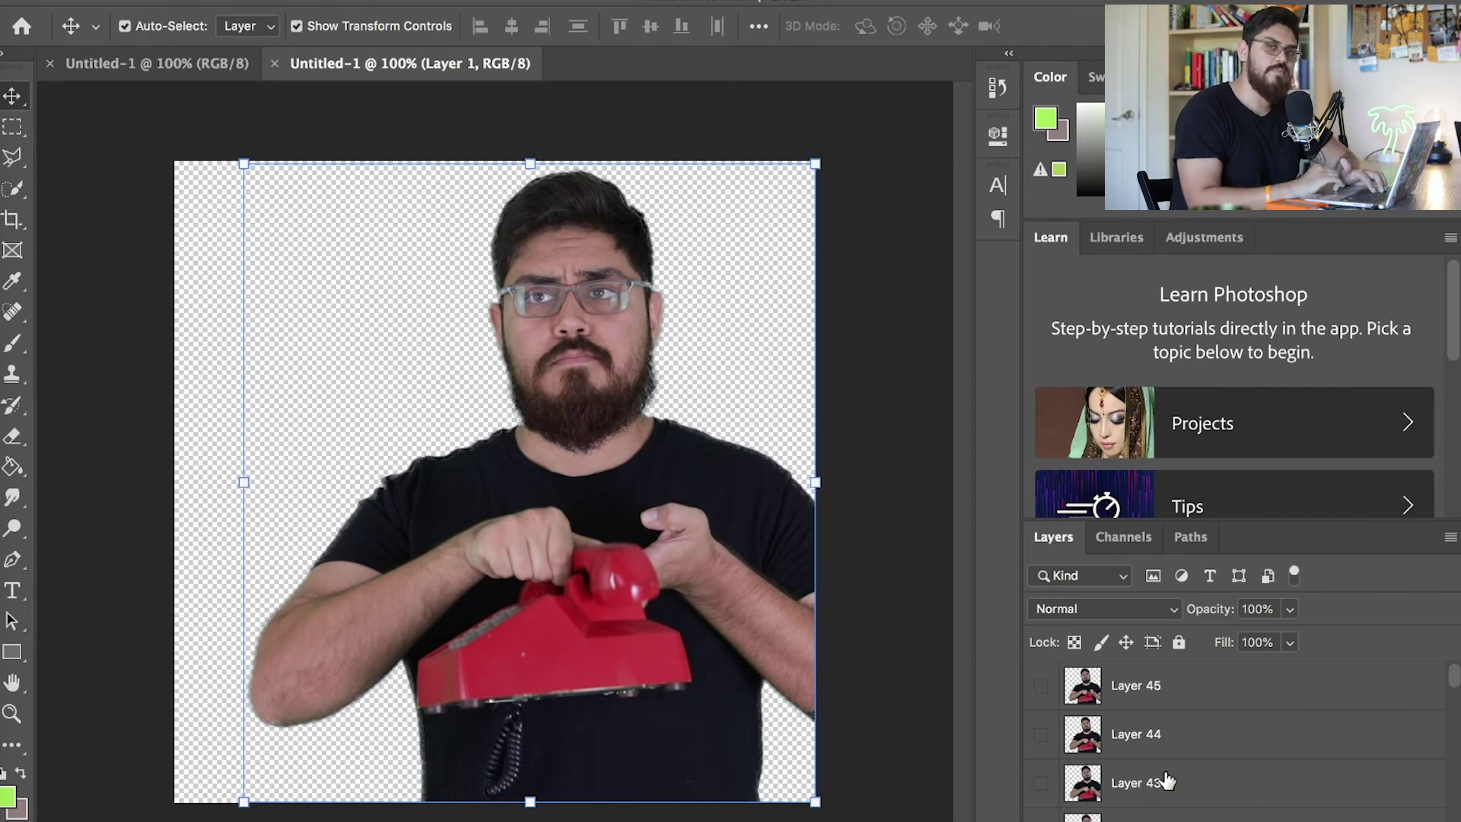
scroll(1166, 781, down, 15)
scroll(1166, 780, up, 15)
scroll(1164, 776, down, 15)
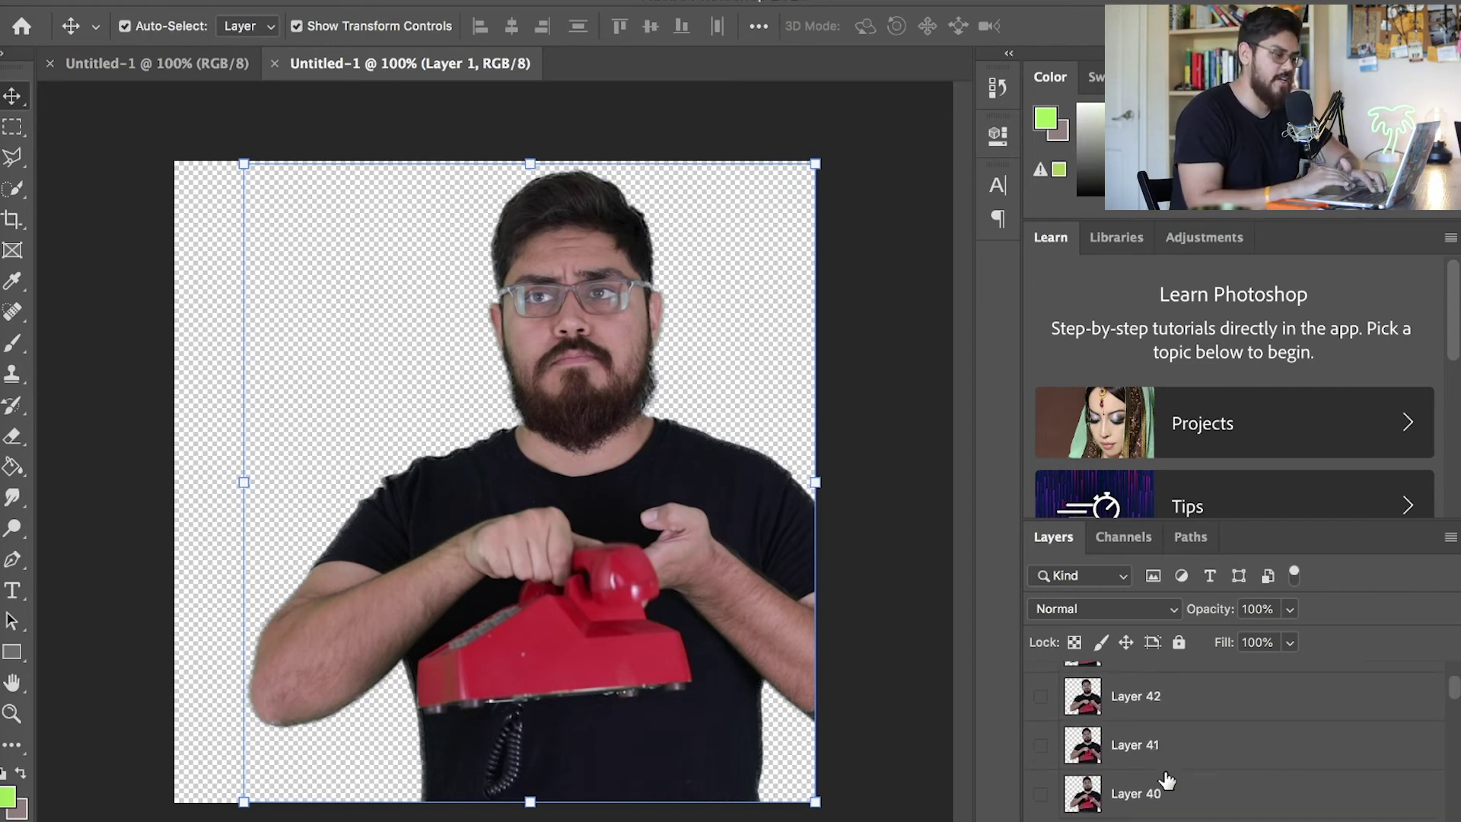
scroll(1128, 736, up, 10)
scroll(1130, 735, down, 10)
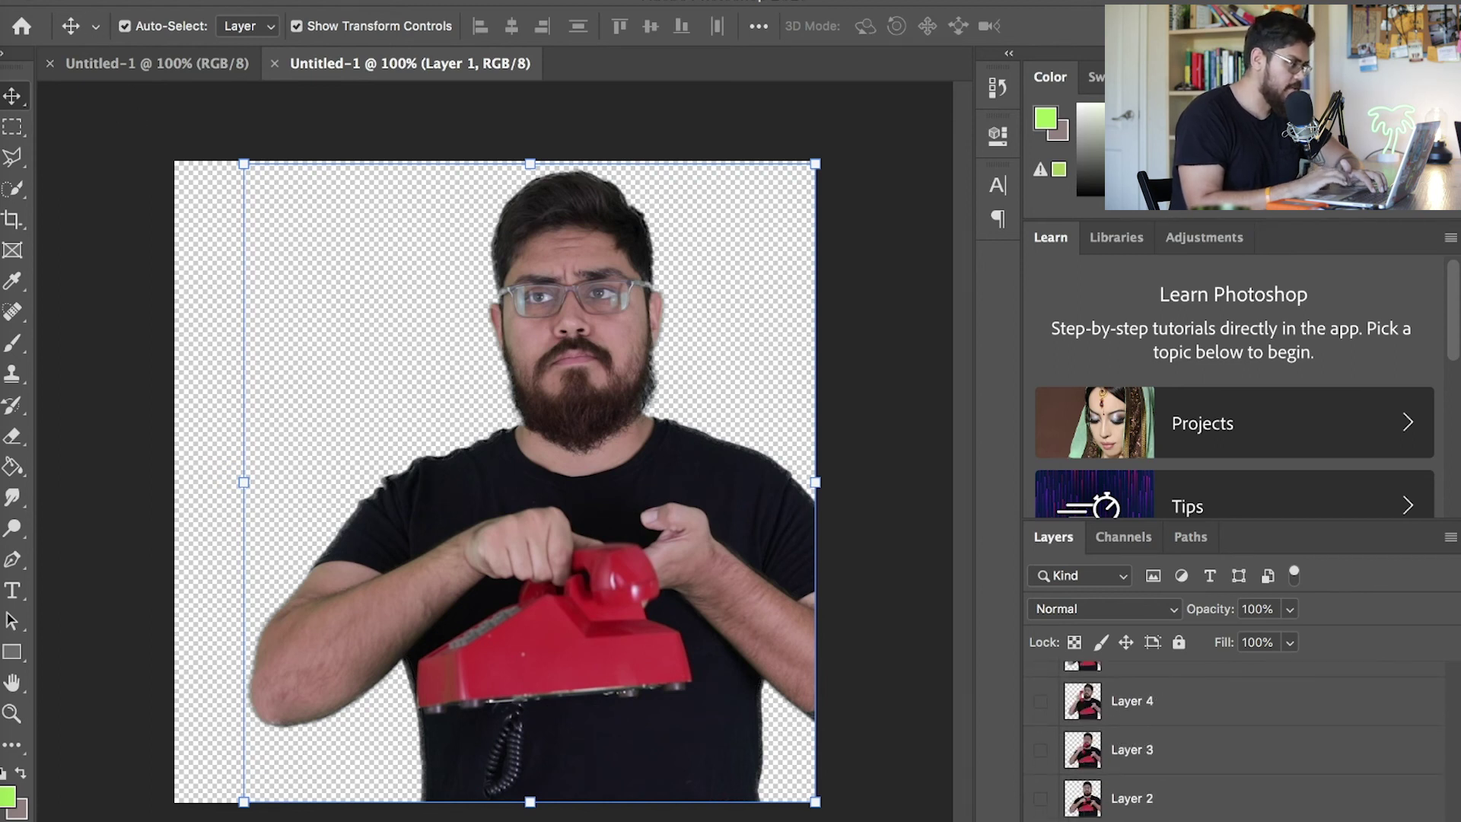
click(129, 2)
mouse_move(195, 294)
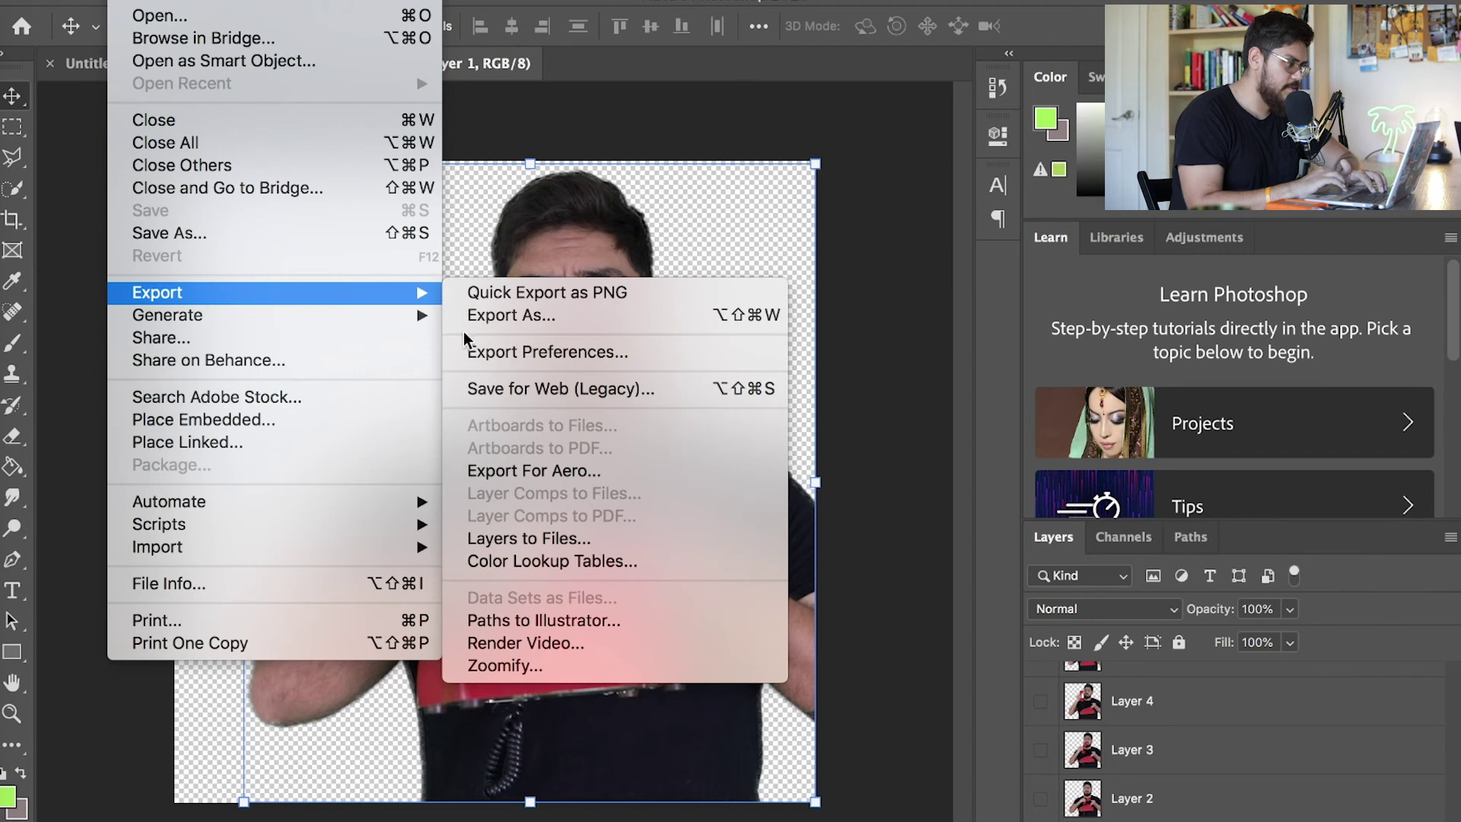
- Export via Save for Web (Legacy) as Phone_Gif.gif into the GuidoHQ2 drive
click(525, 389)
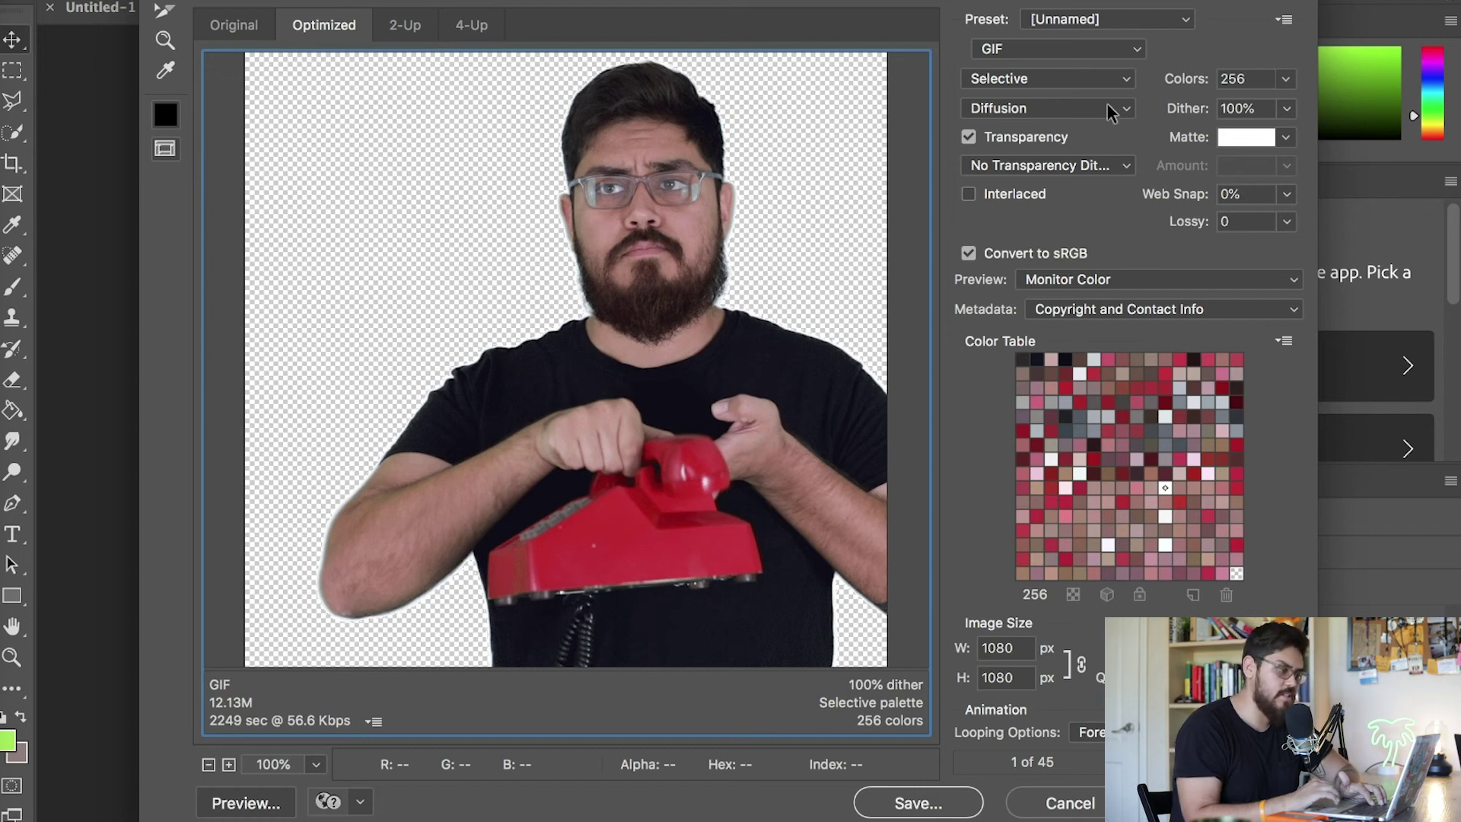
click(918, 803)
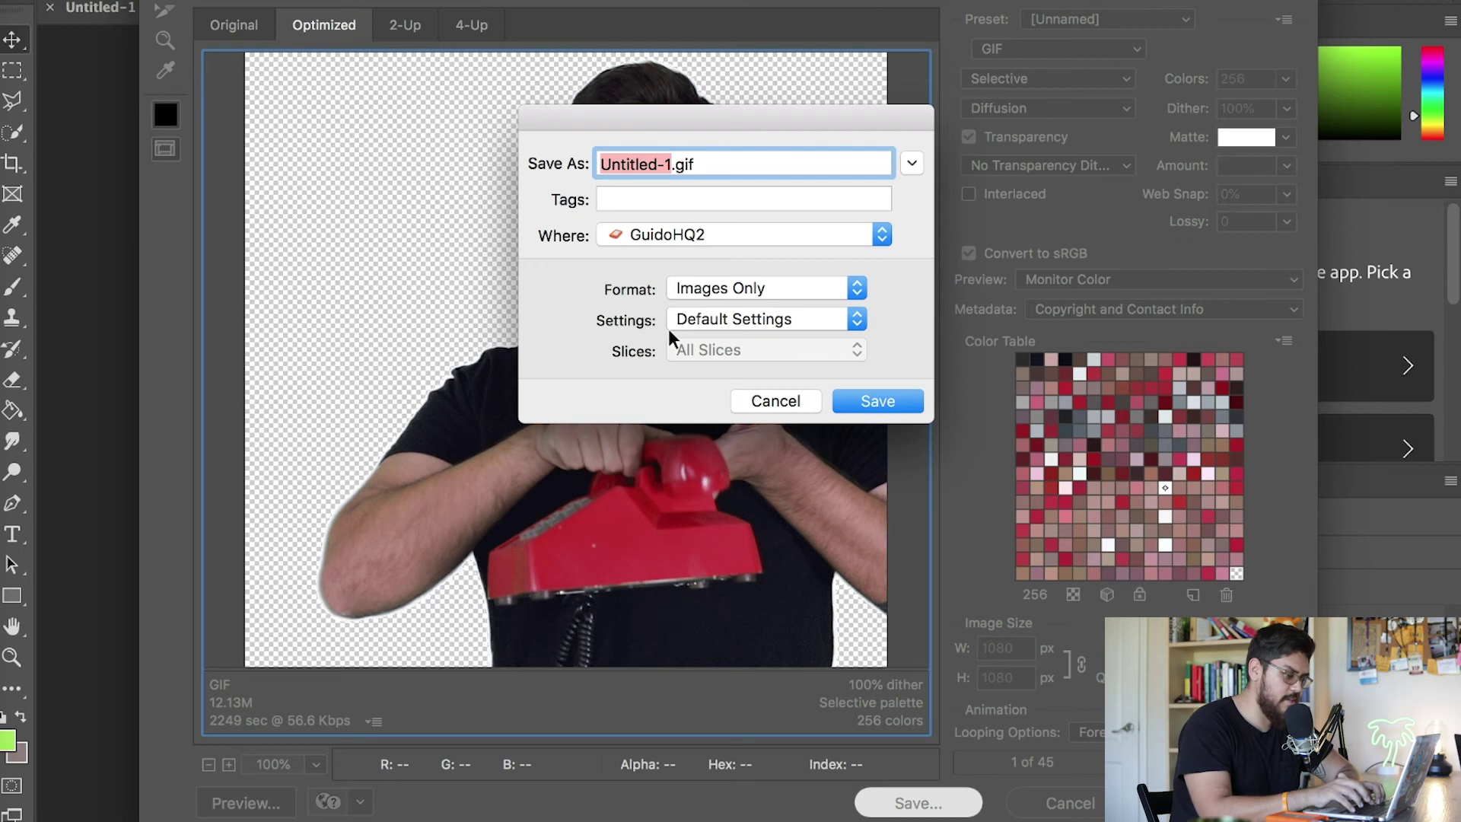
text(Phone_Gif)
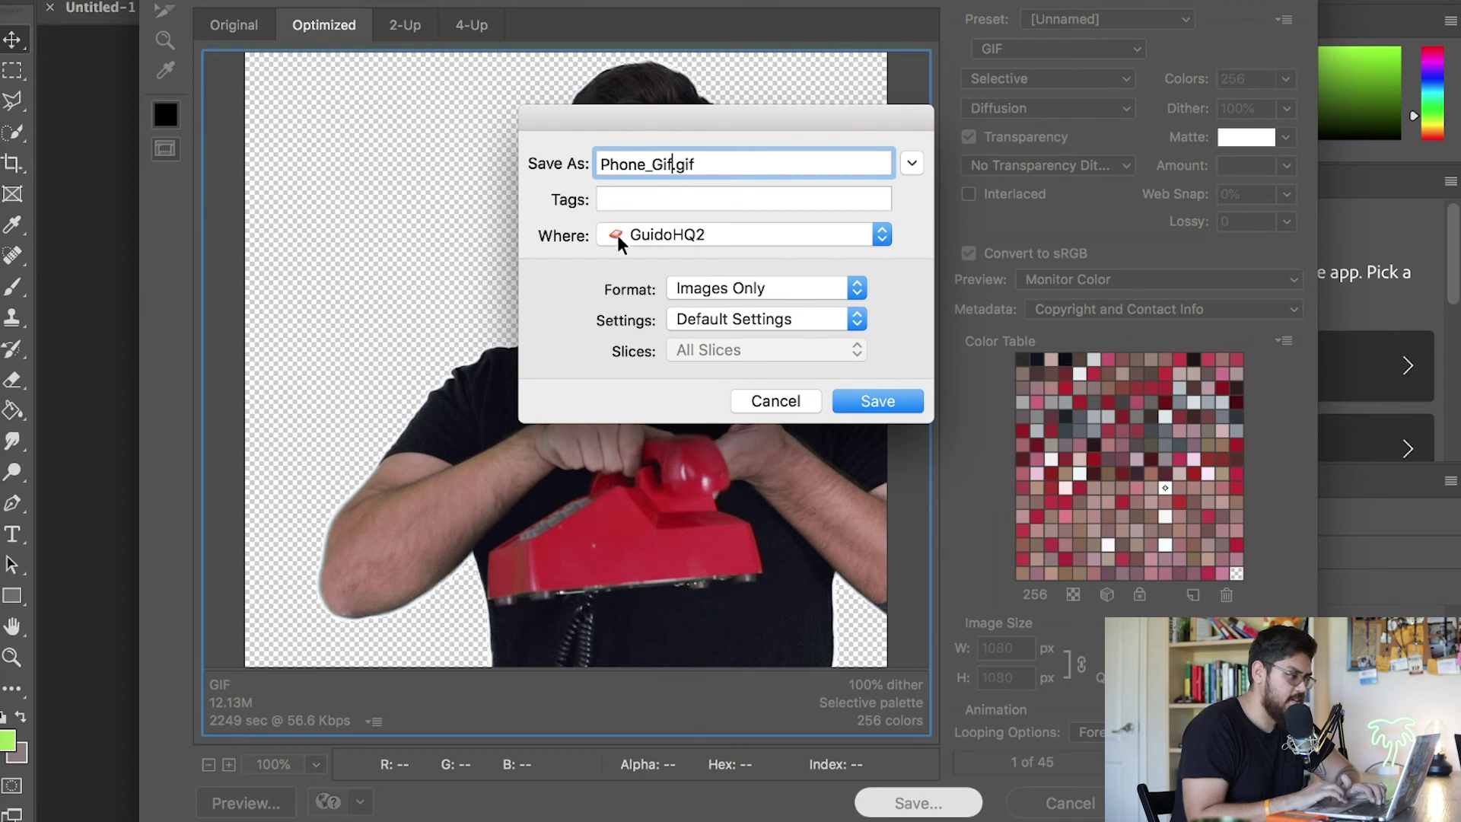
click(765, 240)
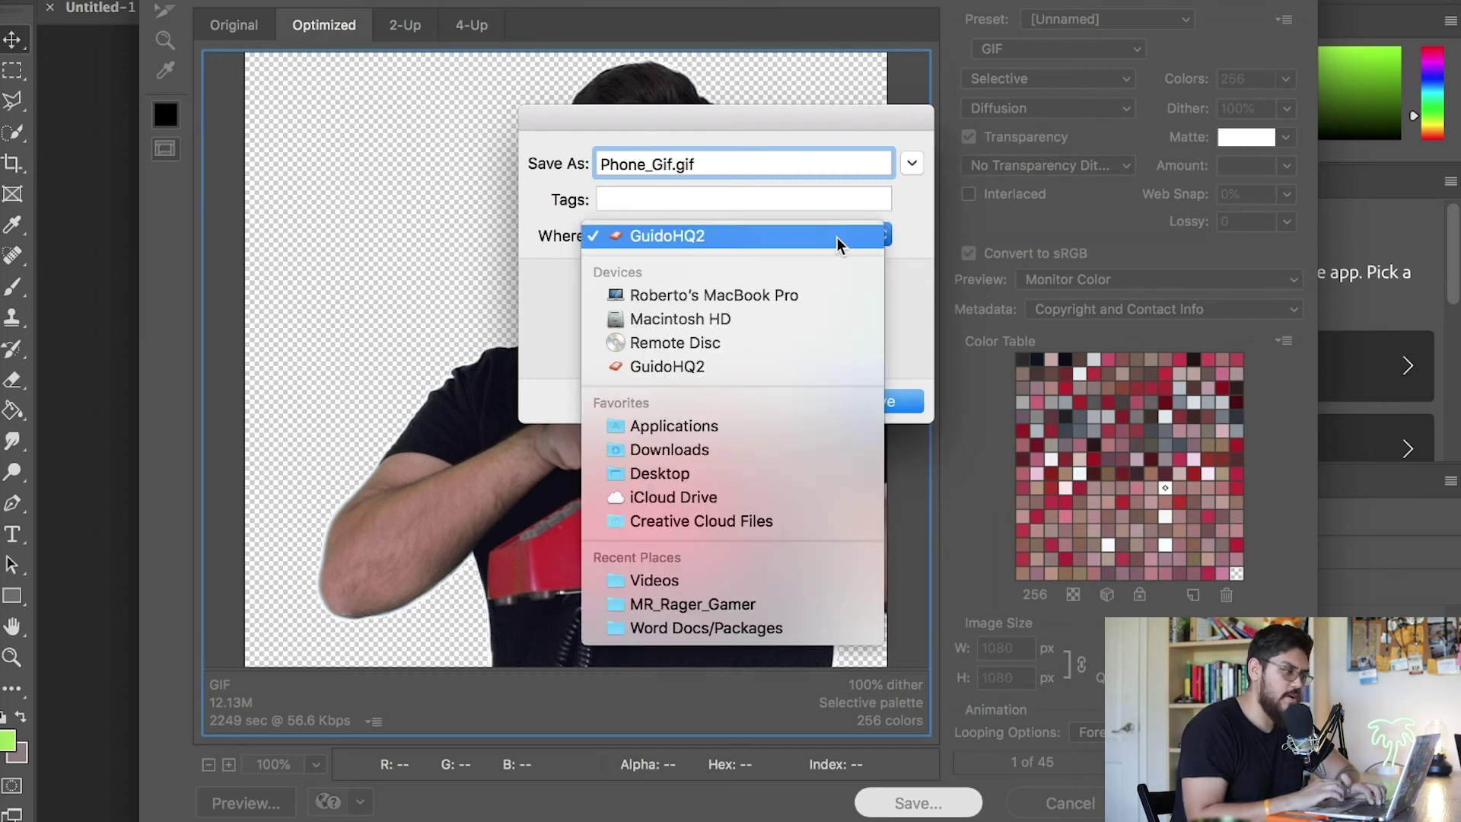
click(897, 267)
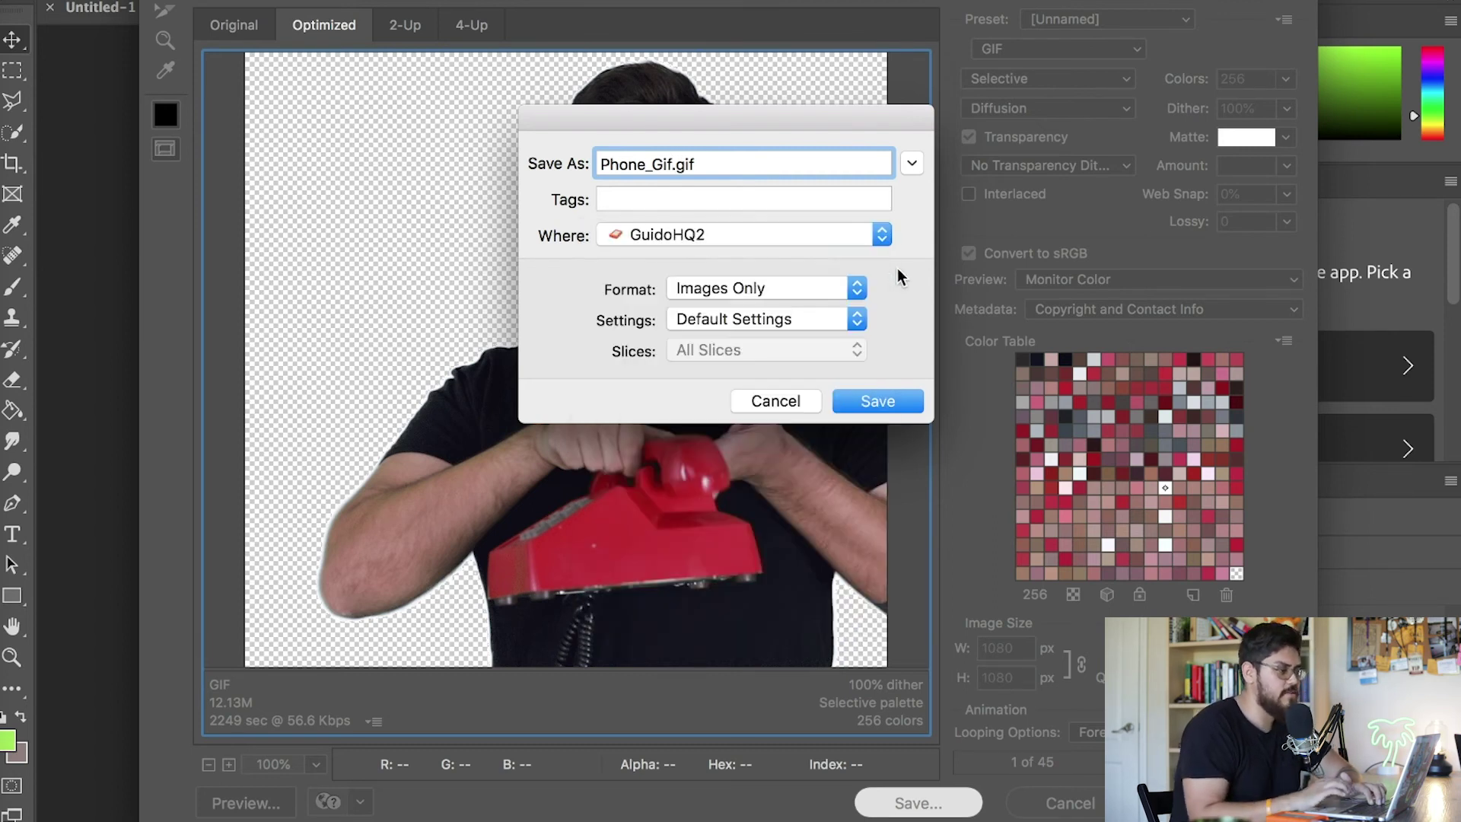
click(889, 403)
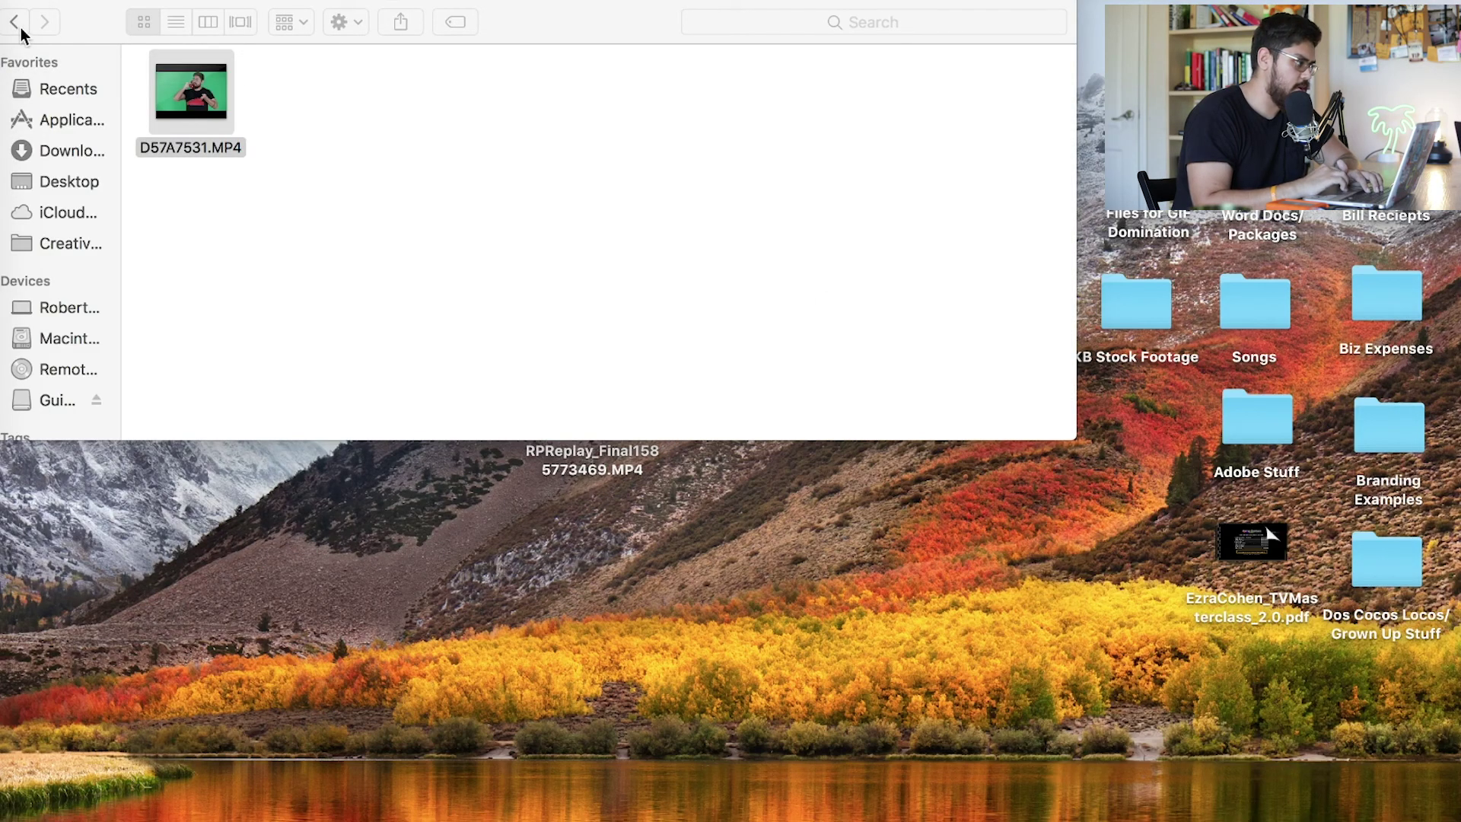
- Go back to the drive root in Finder and Quick Look Phone_Gif.gif
click(17, 23)
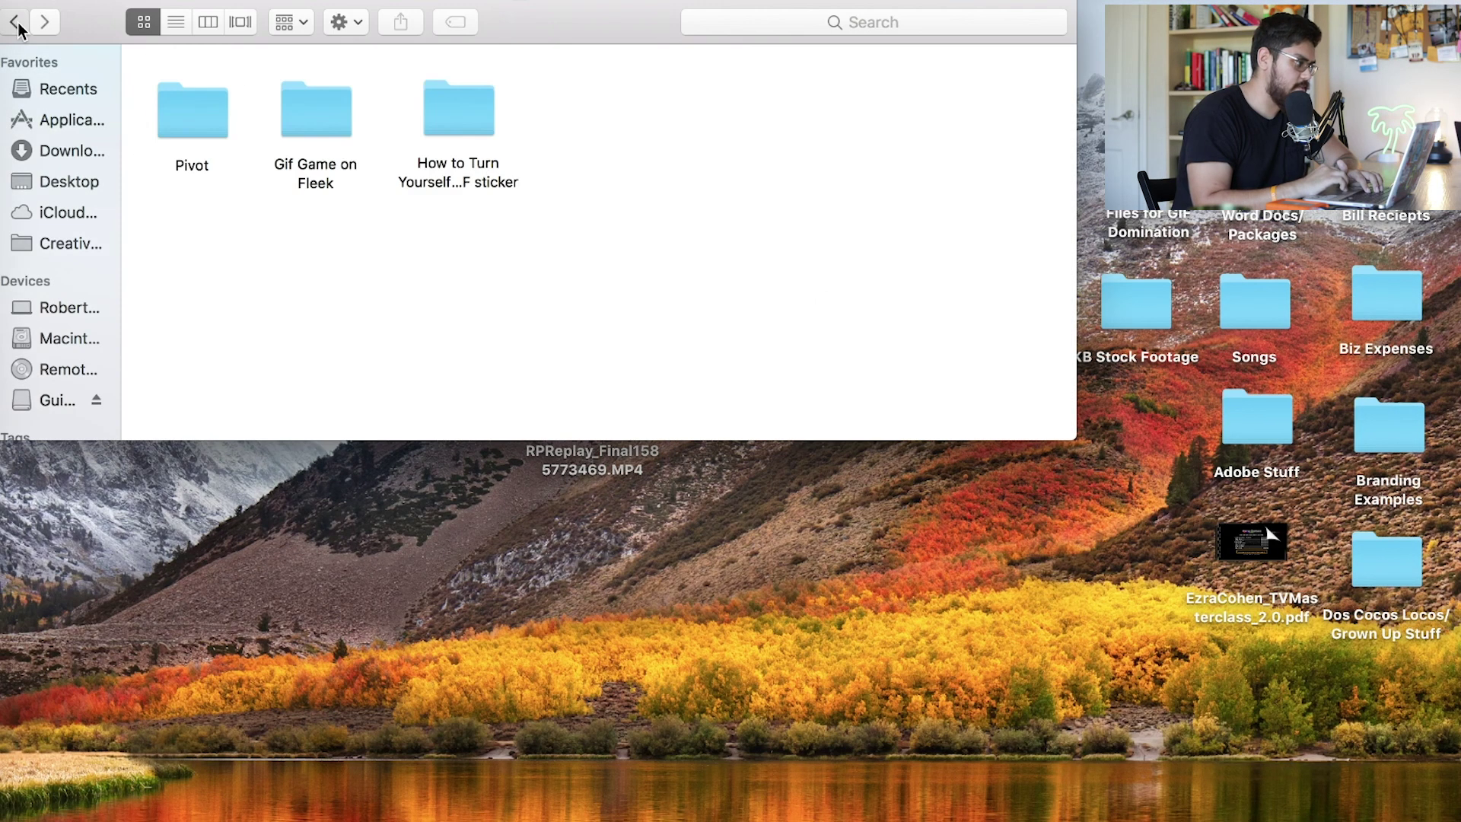
click(16, 23)
click(17, 23)
click(16, 23)
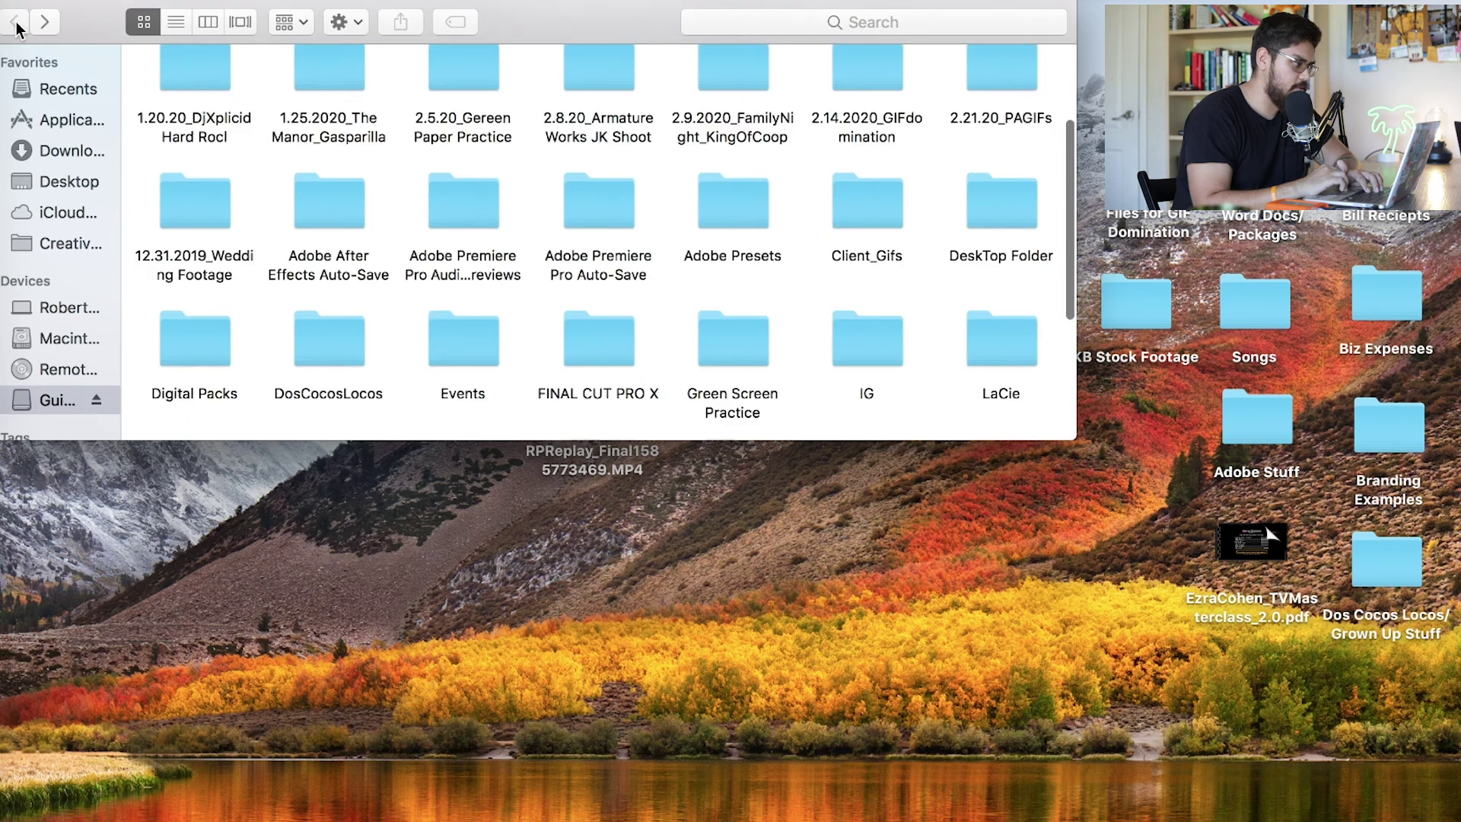
scroll(359, 163, down, 5)
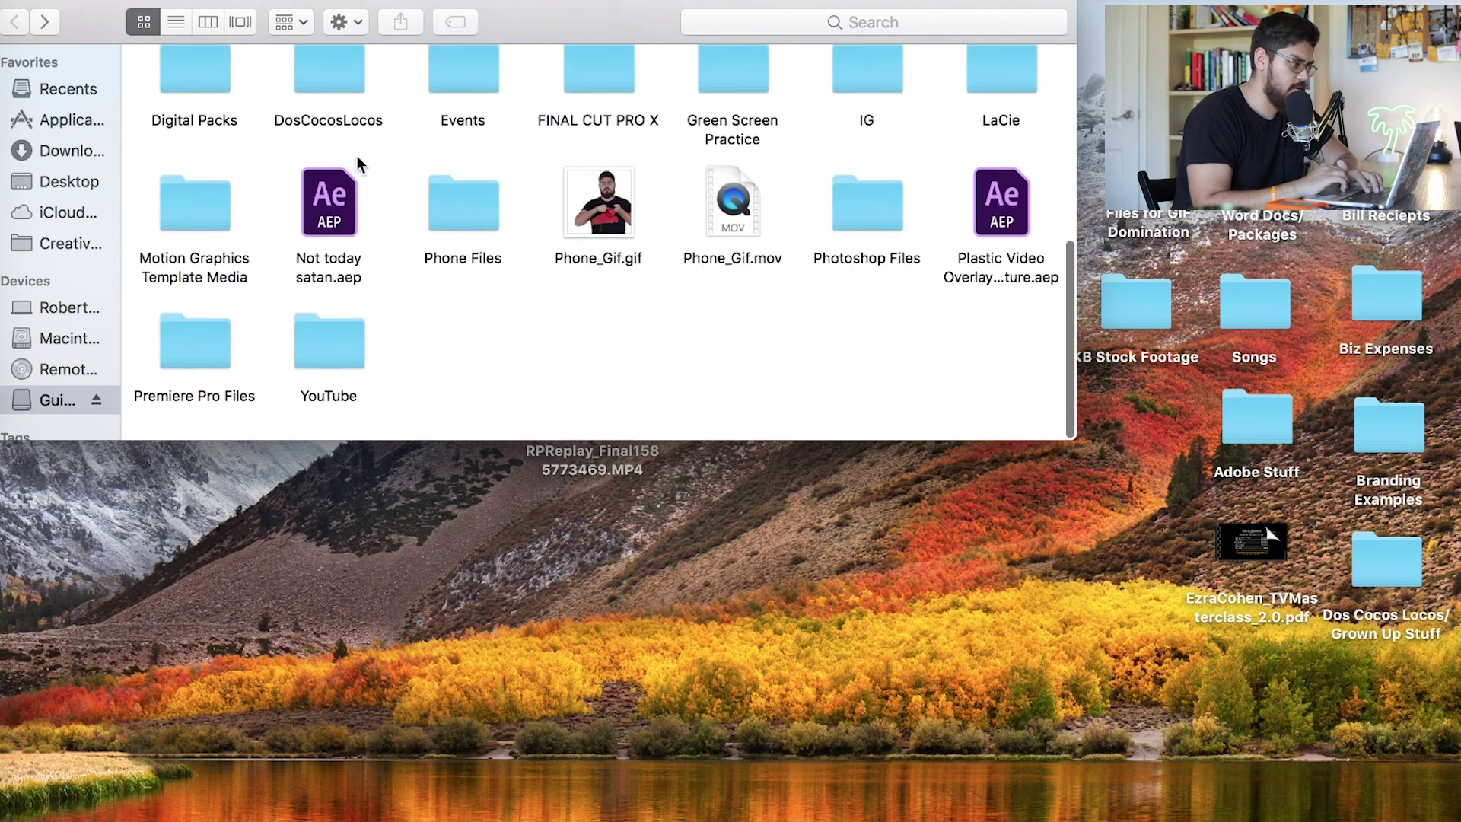
click(615, 242)
key(space)
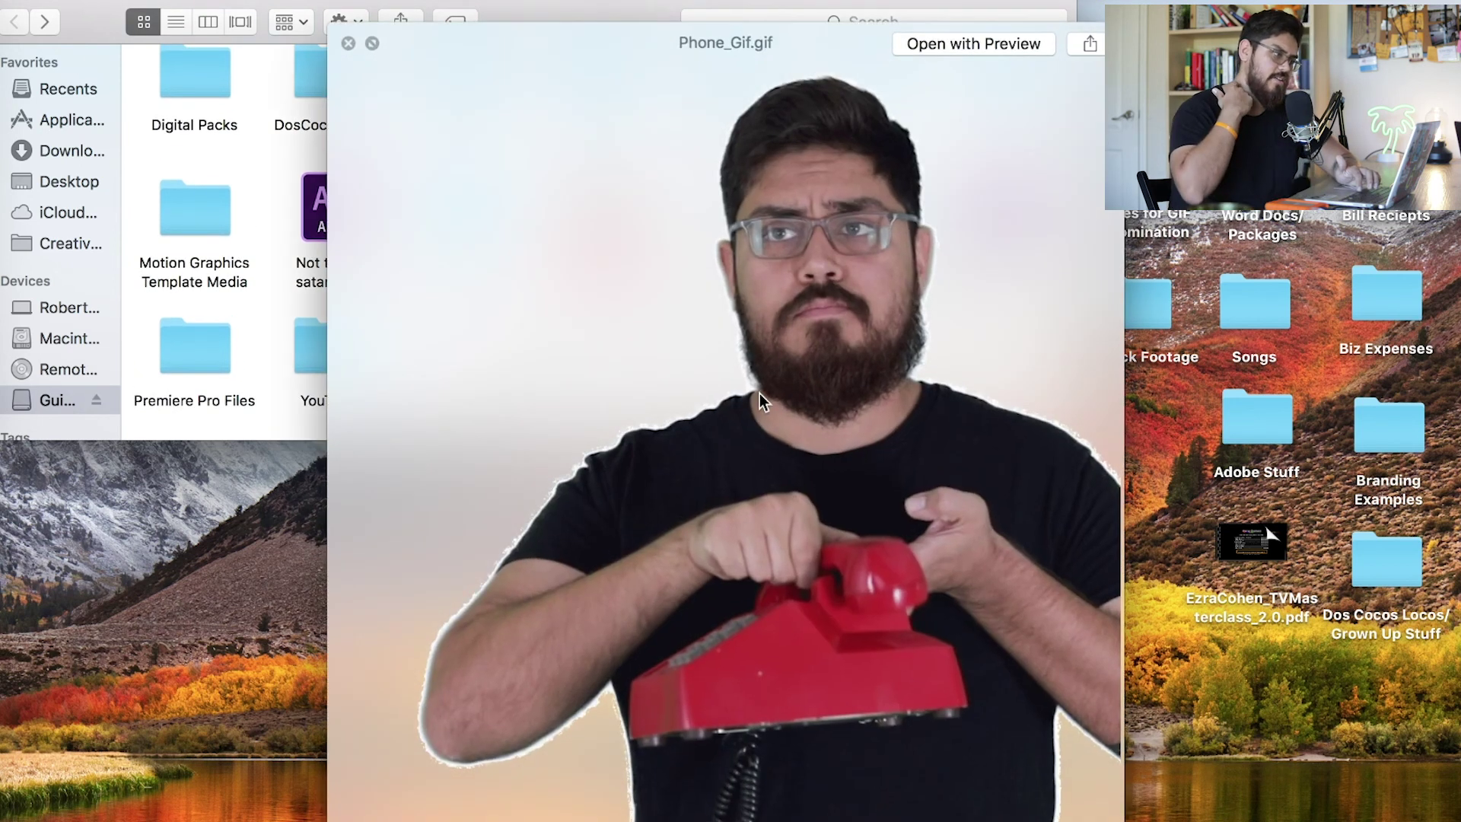